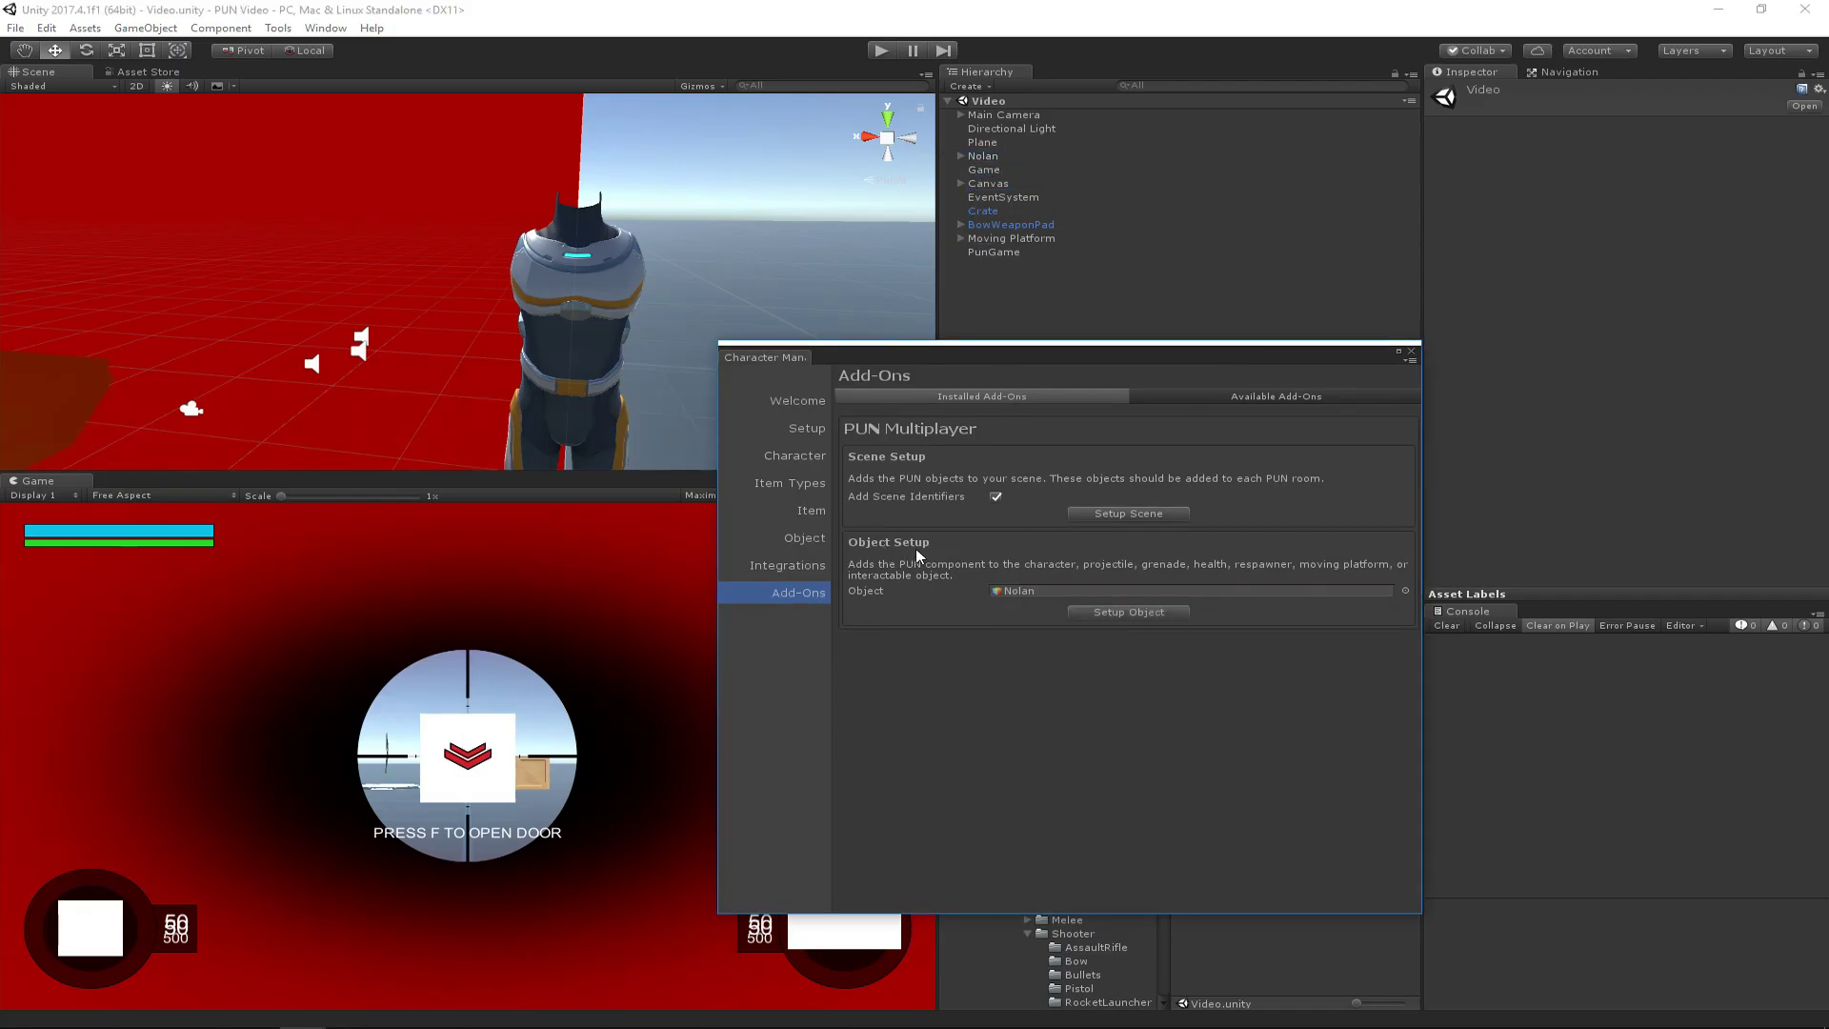
- Run the PUN object setup on Nolan and read the console entry about the invisible shadow castor materials
left_click(1134, 611)
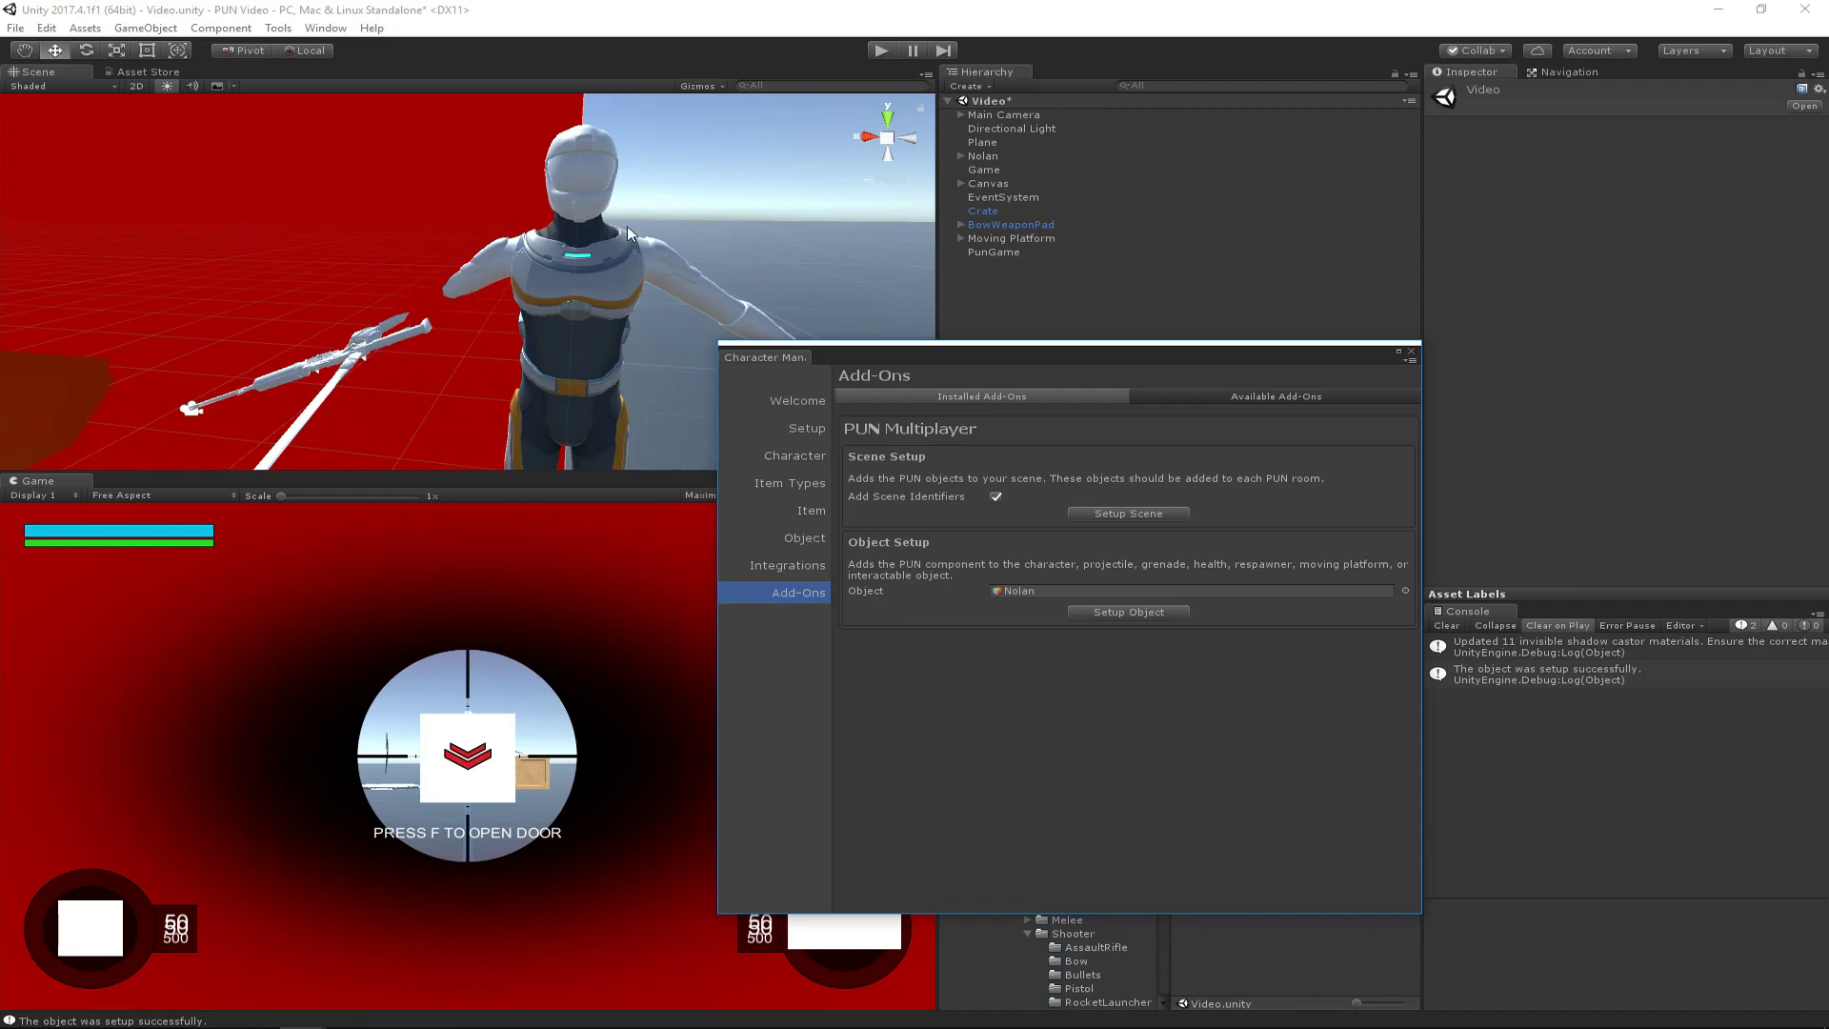
left_click_drag(1021, 350, 861, 361)
left_click(1547, 648)
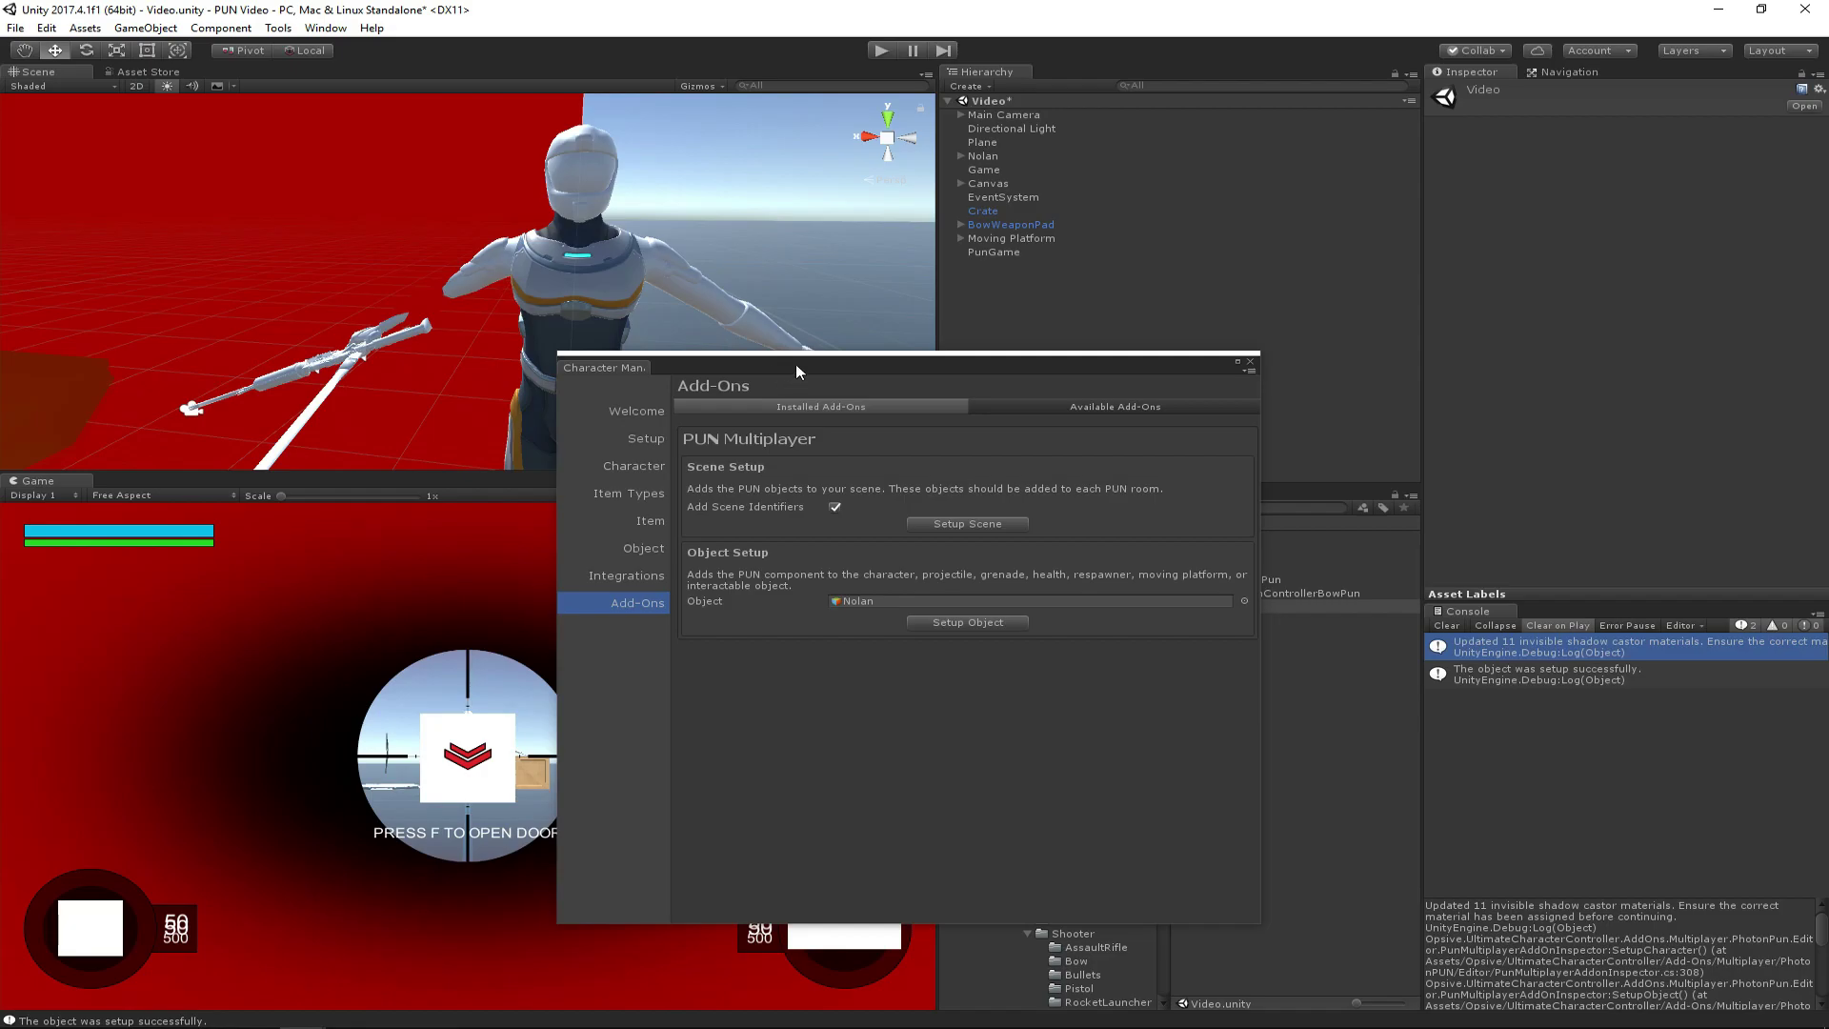
left_click_drag(821, 365, 0, 402)
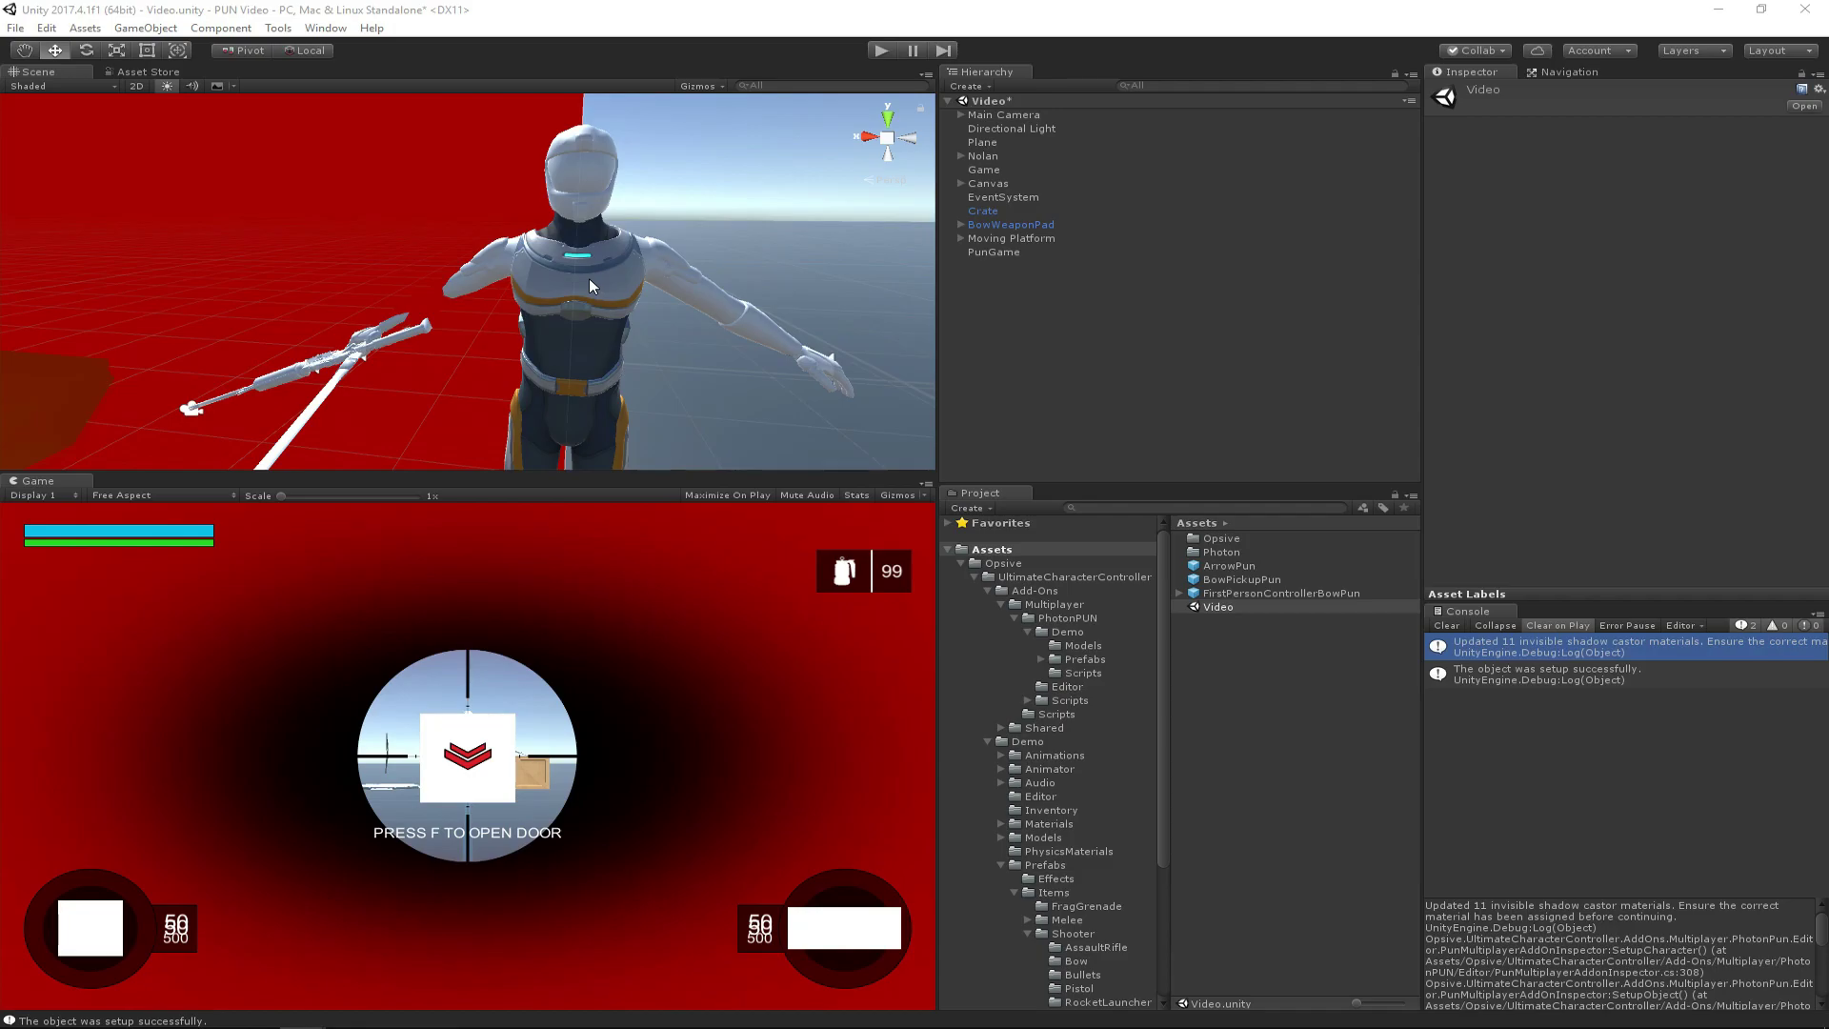
- Assign the Body material to Element 0 of Nolan's Body_Arms mesh renderer
left_click(711, 294)
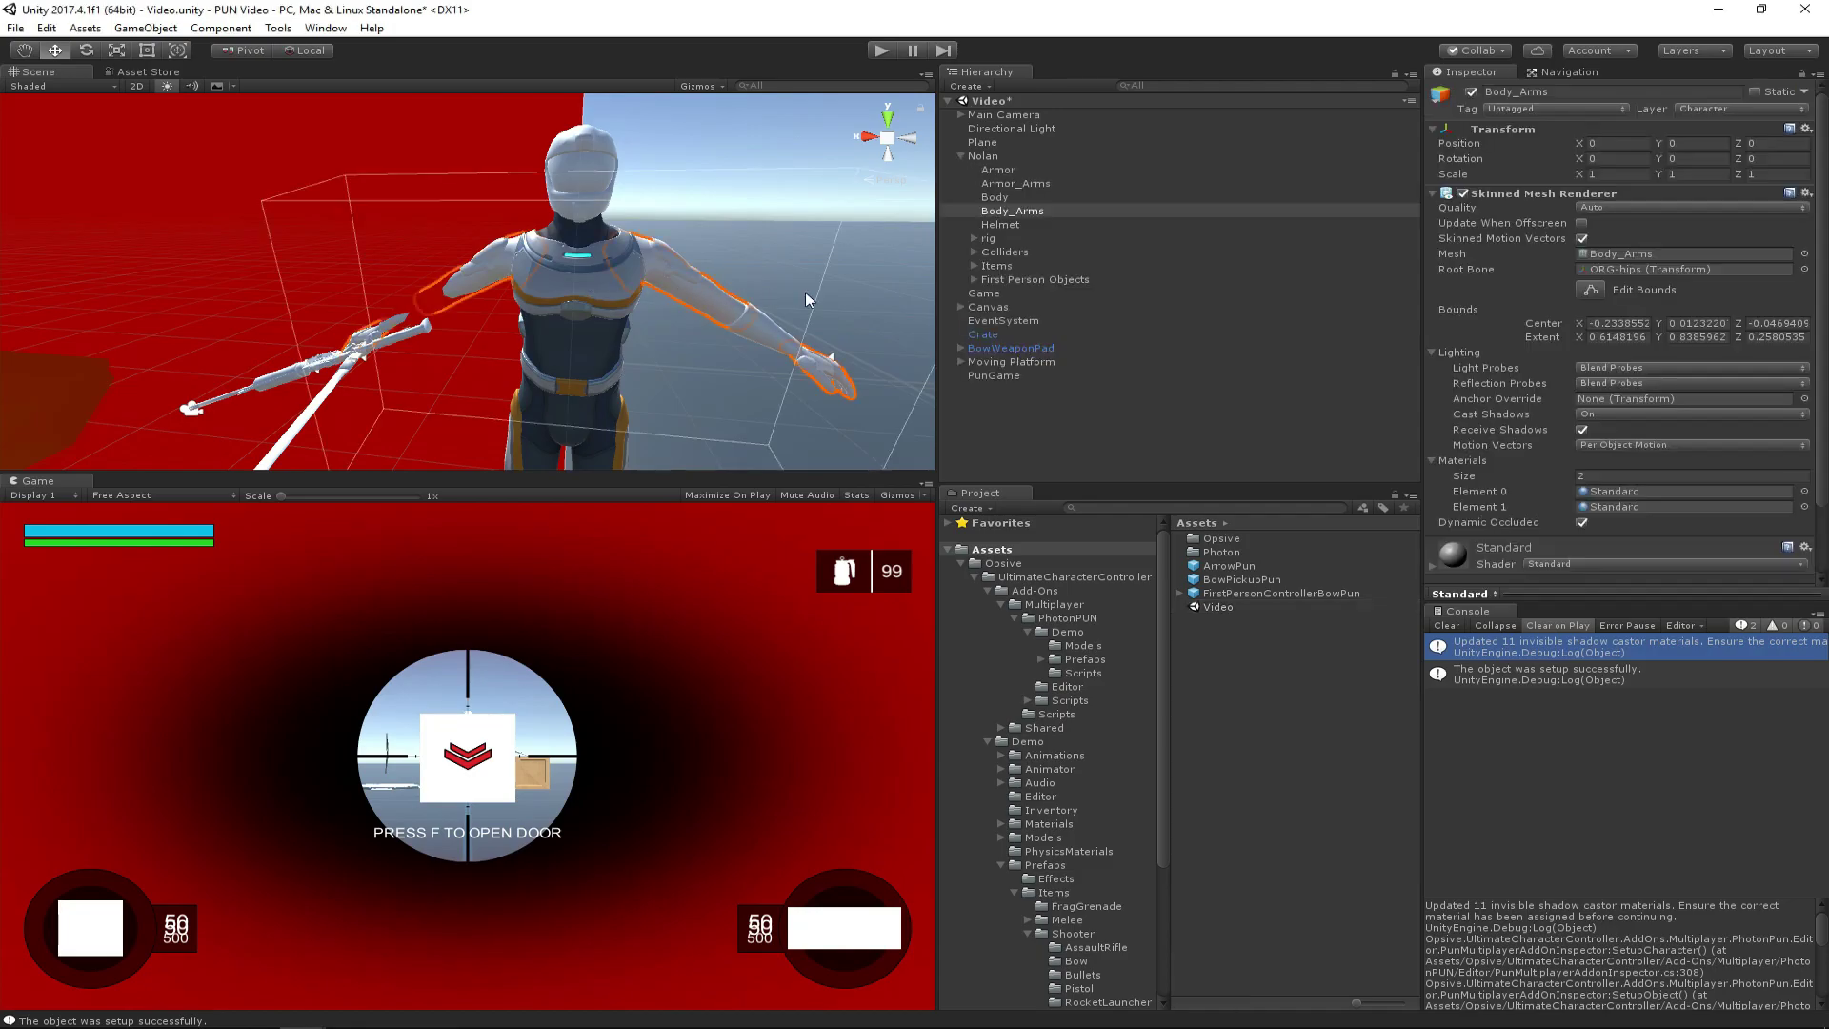
left_click(1804, 492)
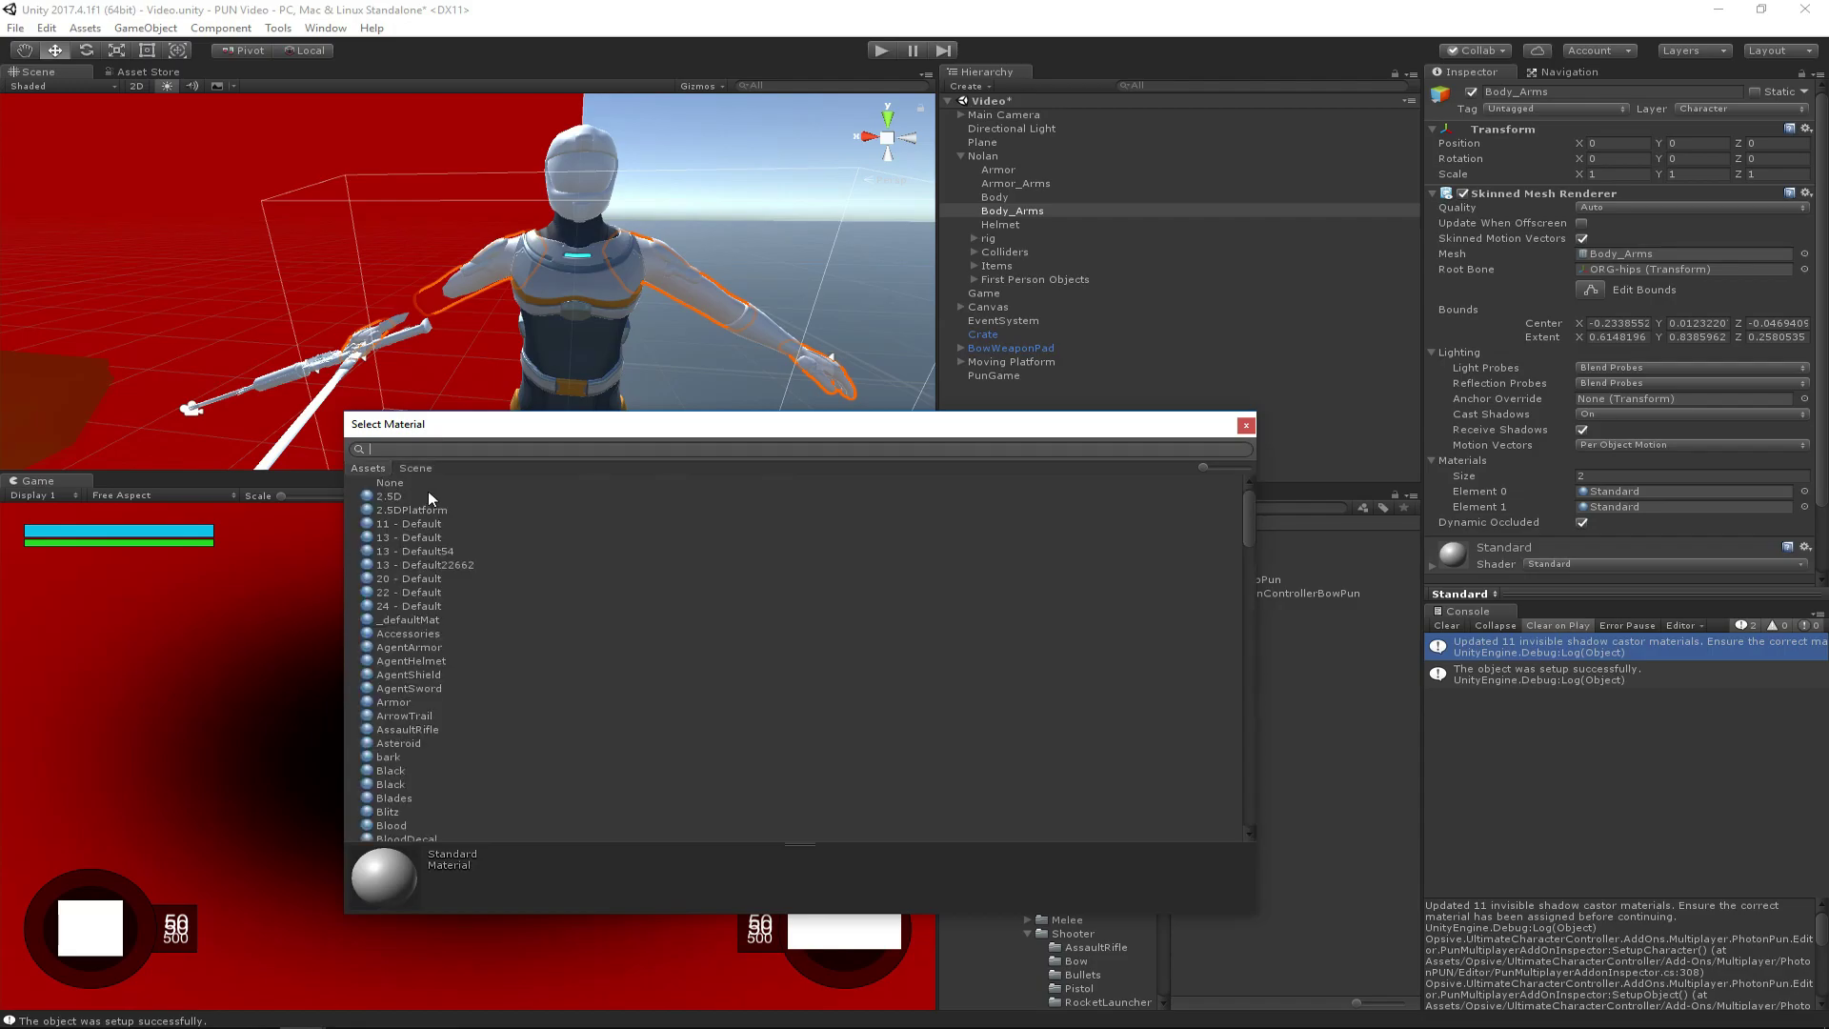
type("body")
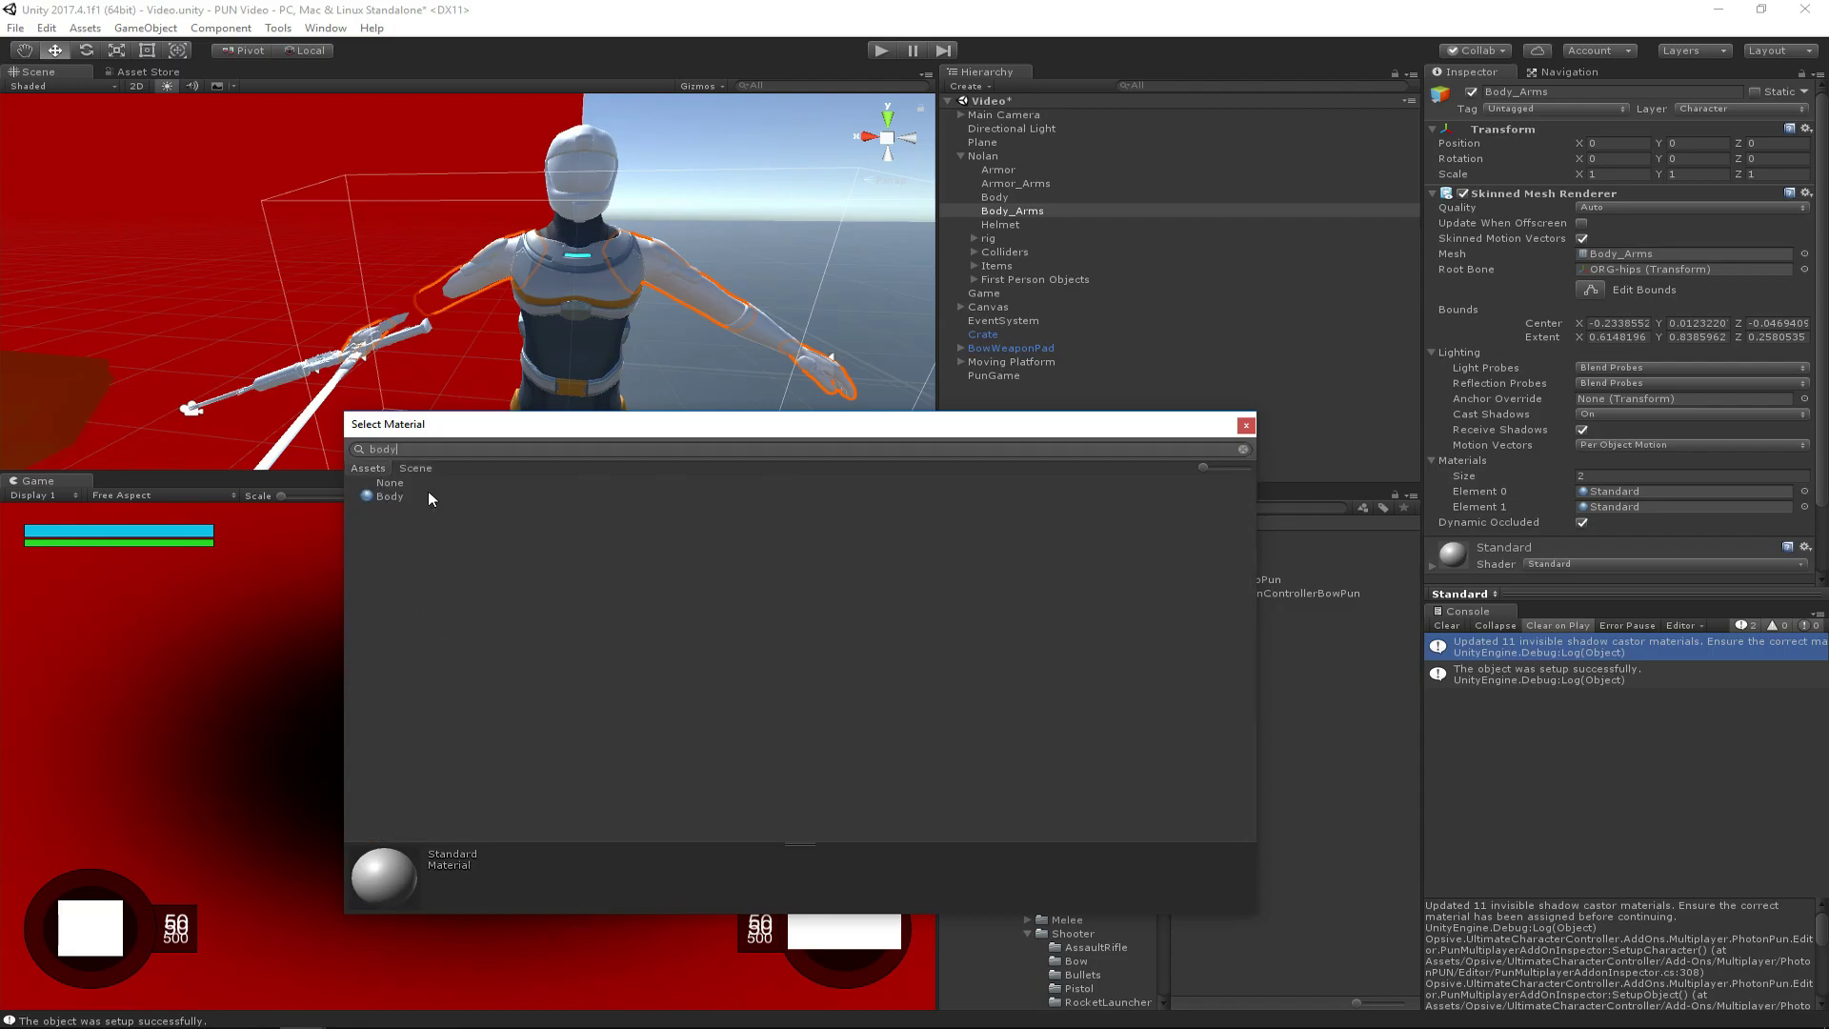
left_click(358, 500)
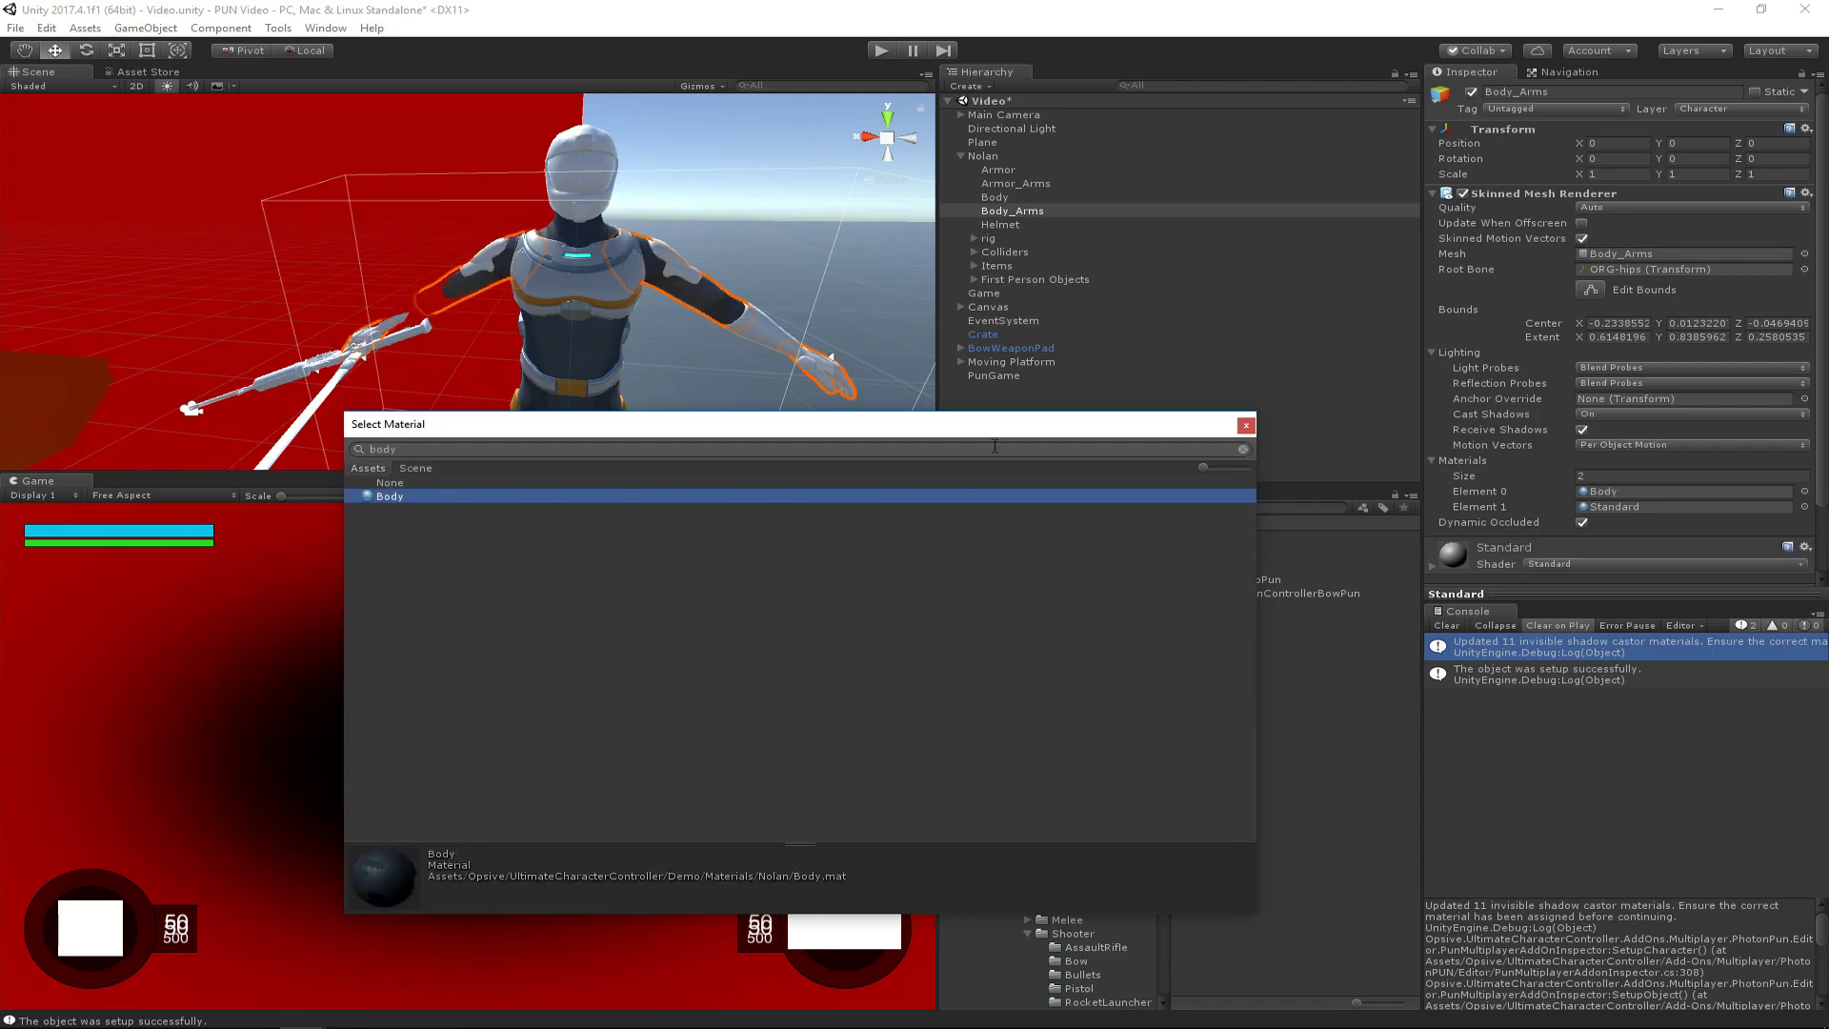
left_click(1245, 425)
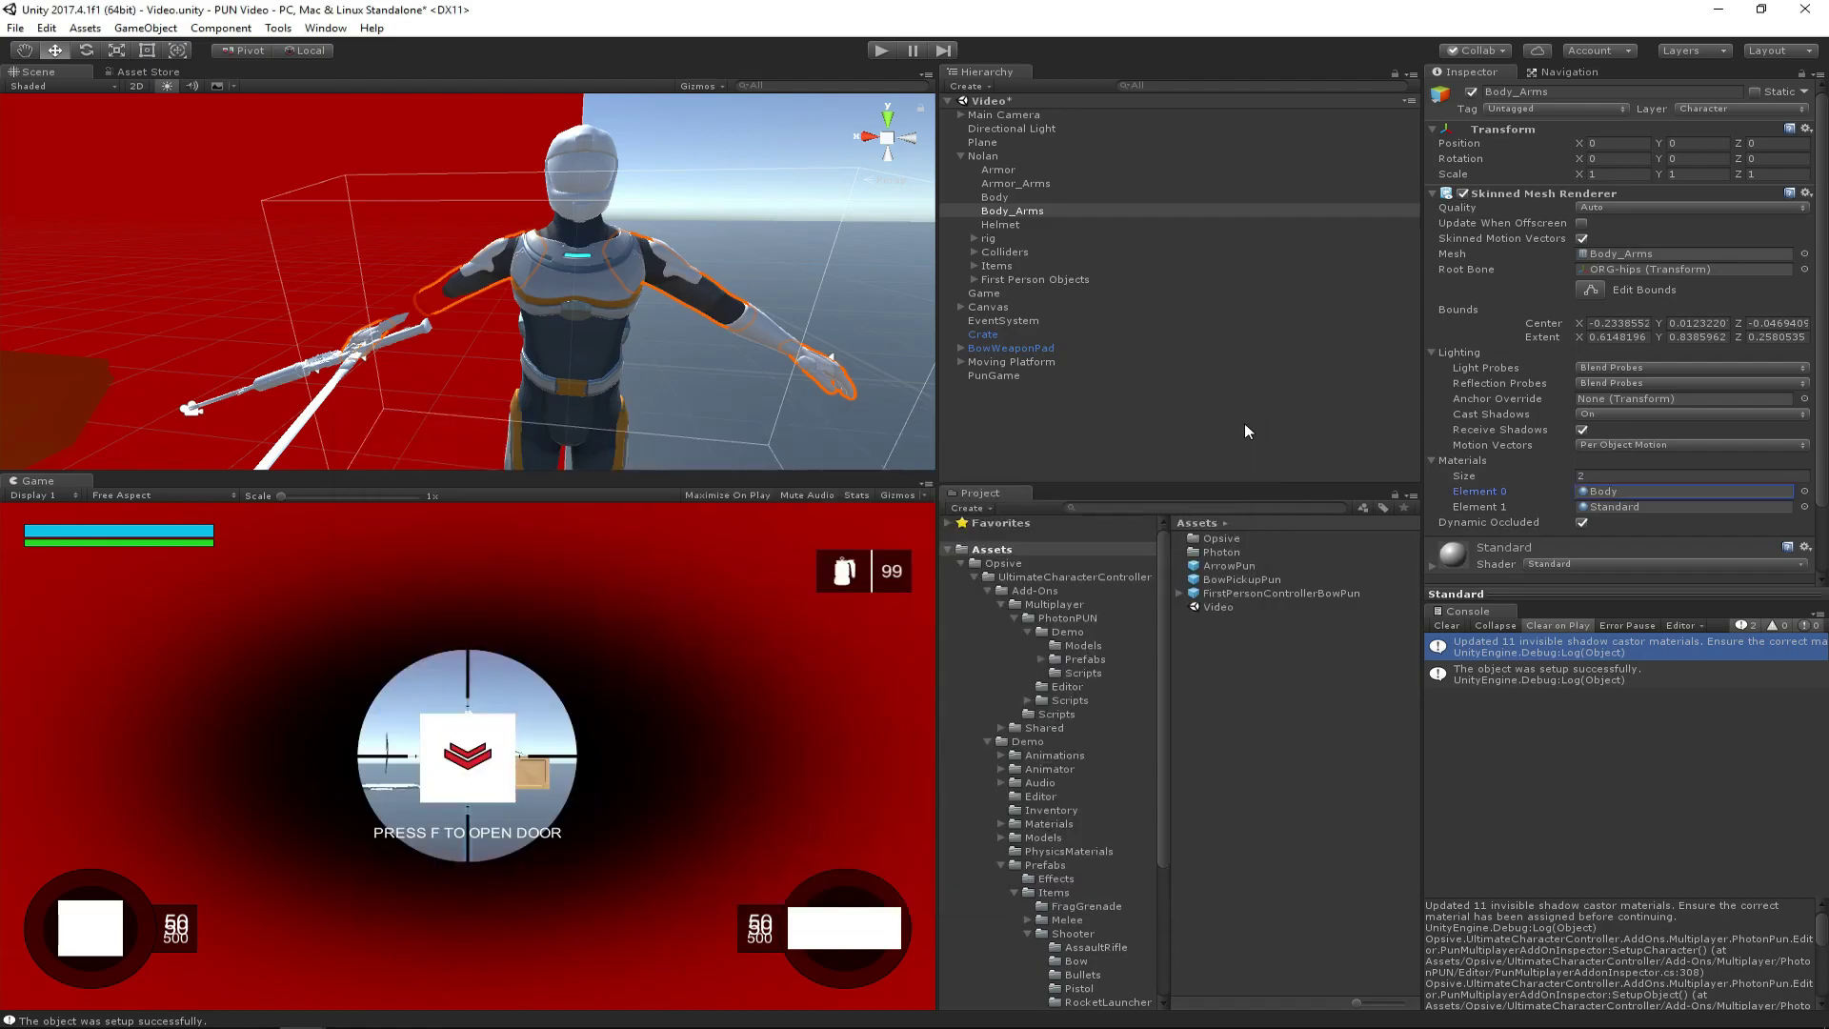
- Assign the Hands material to Element 1 of the Body_Arms mesh renderer
left_click(1804, 506)
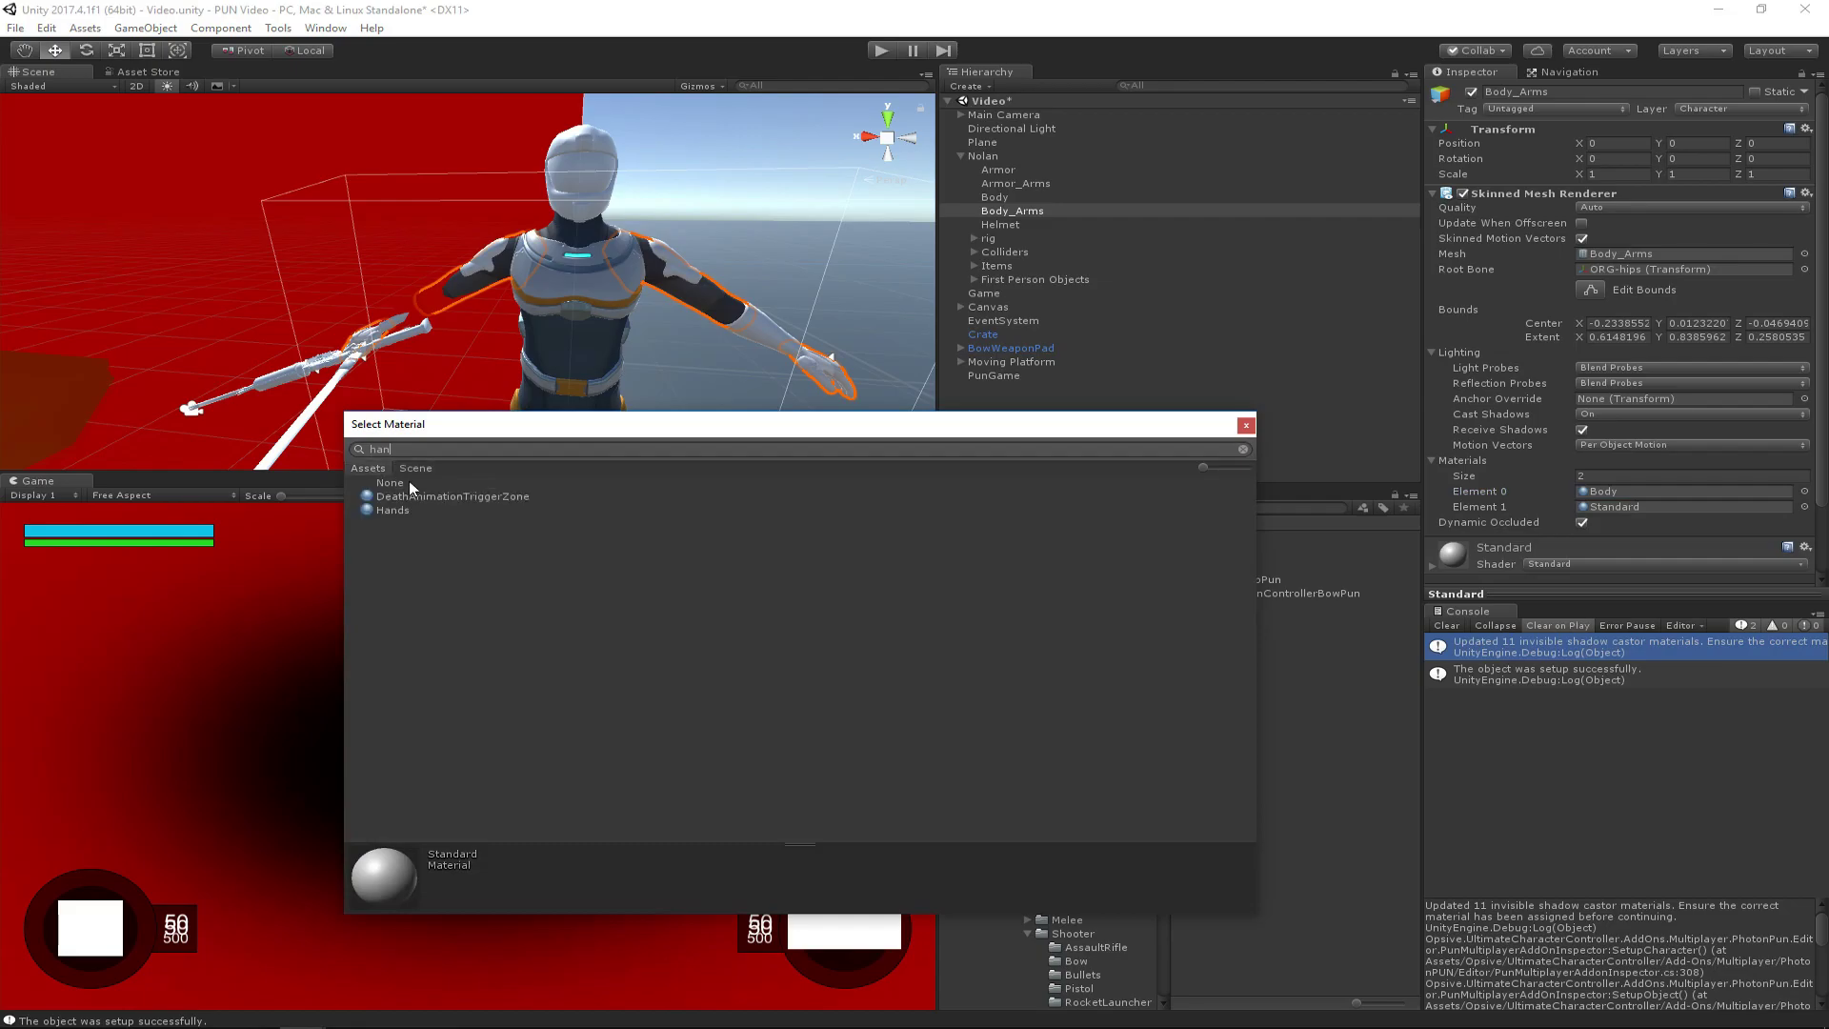
left_click(394, 510)
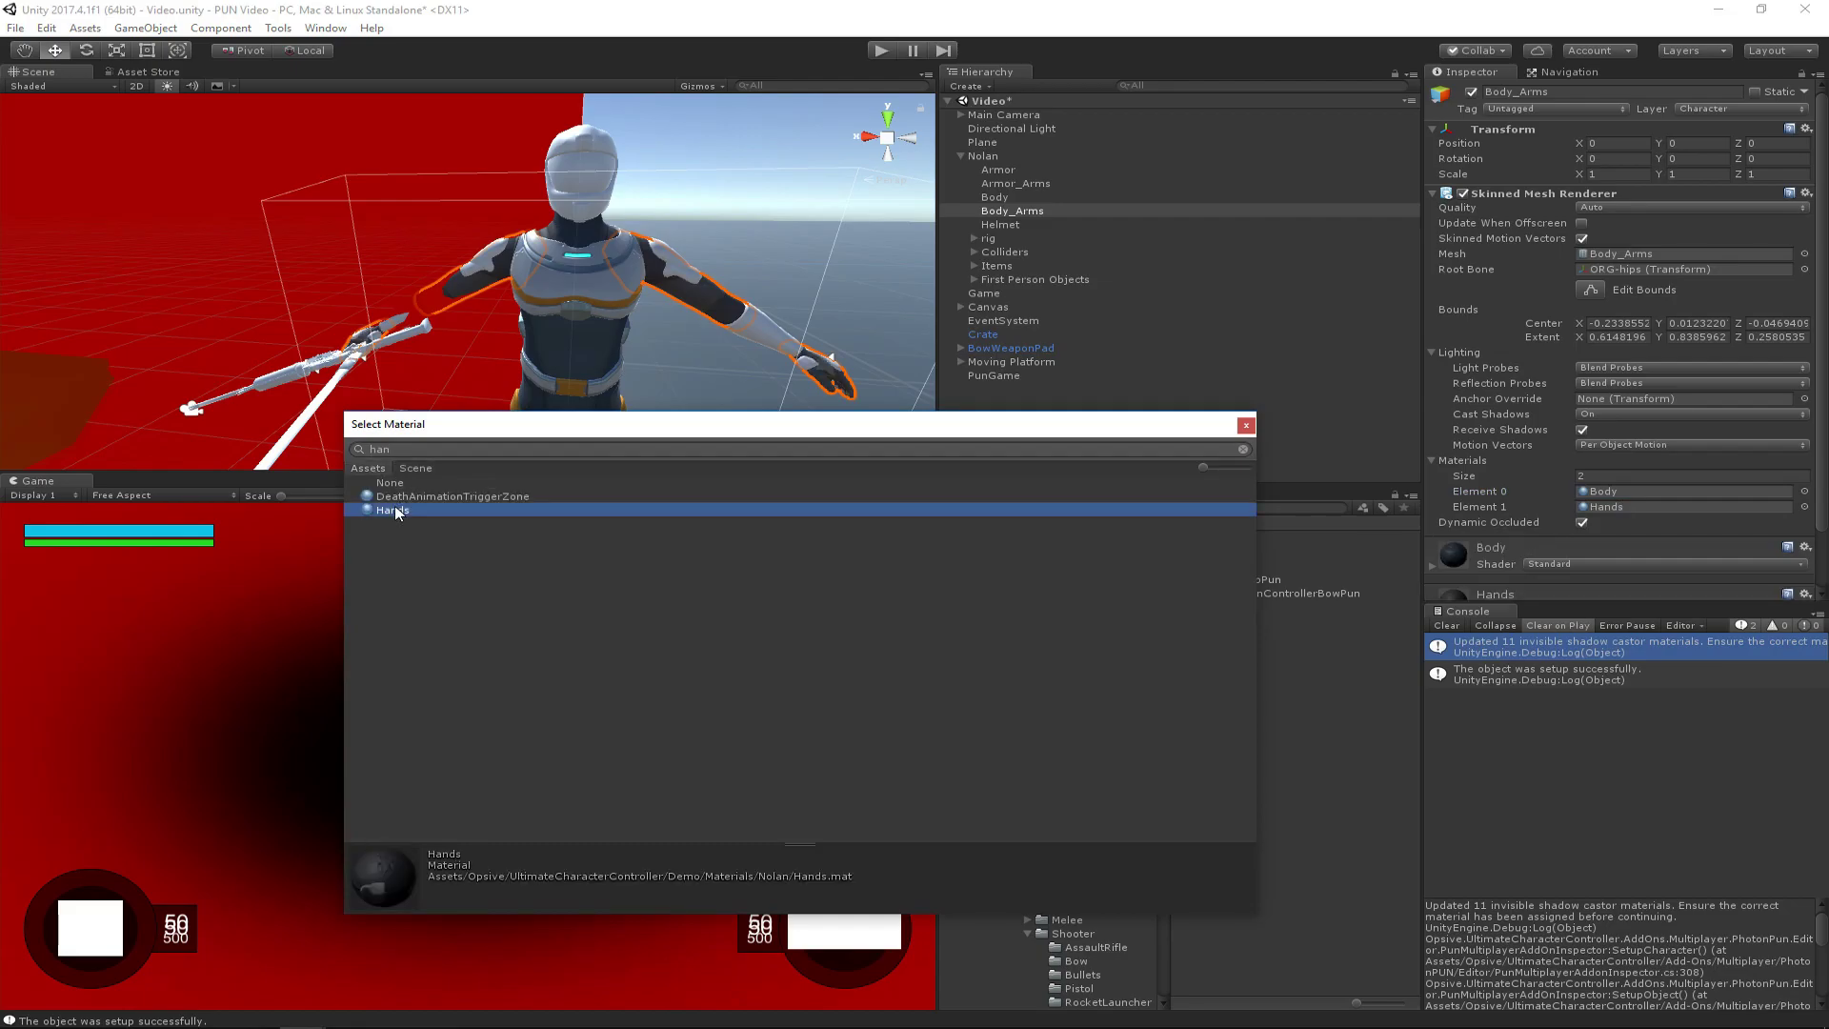
left_click(1245, 425)
- Assign the Armor material to Element 0 of Nolan's Armor_Arms mesh renderer
left_click(1018, 184)
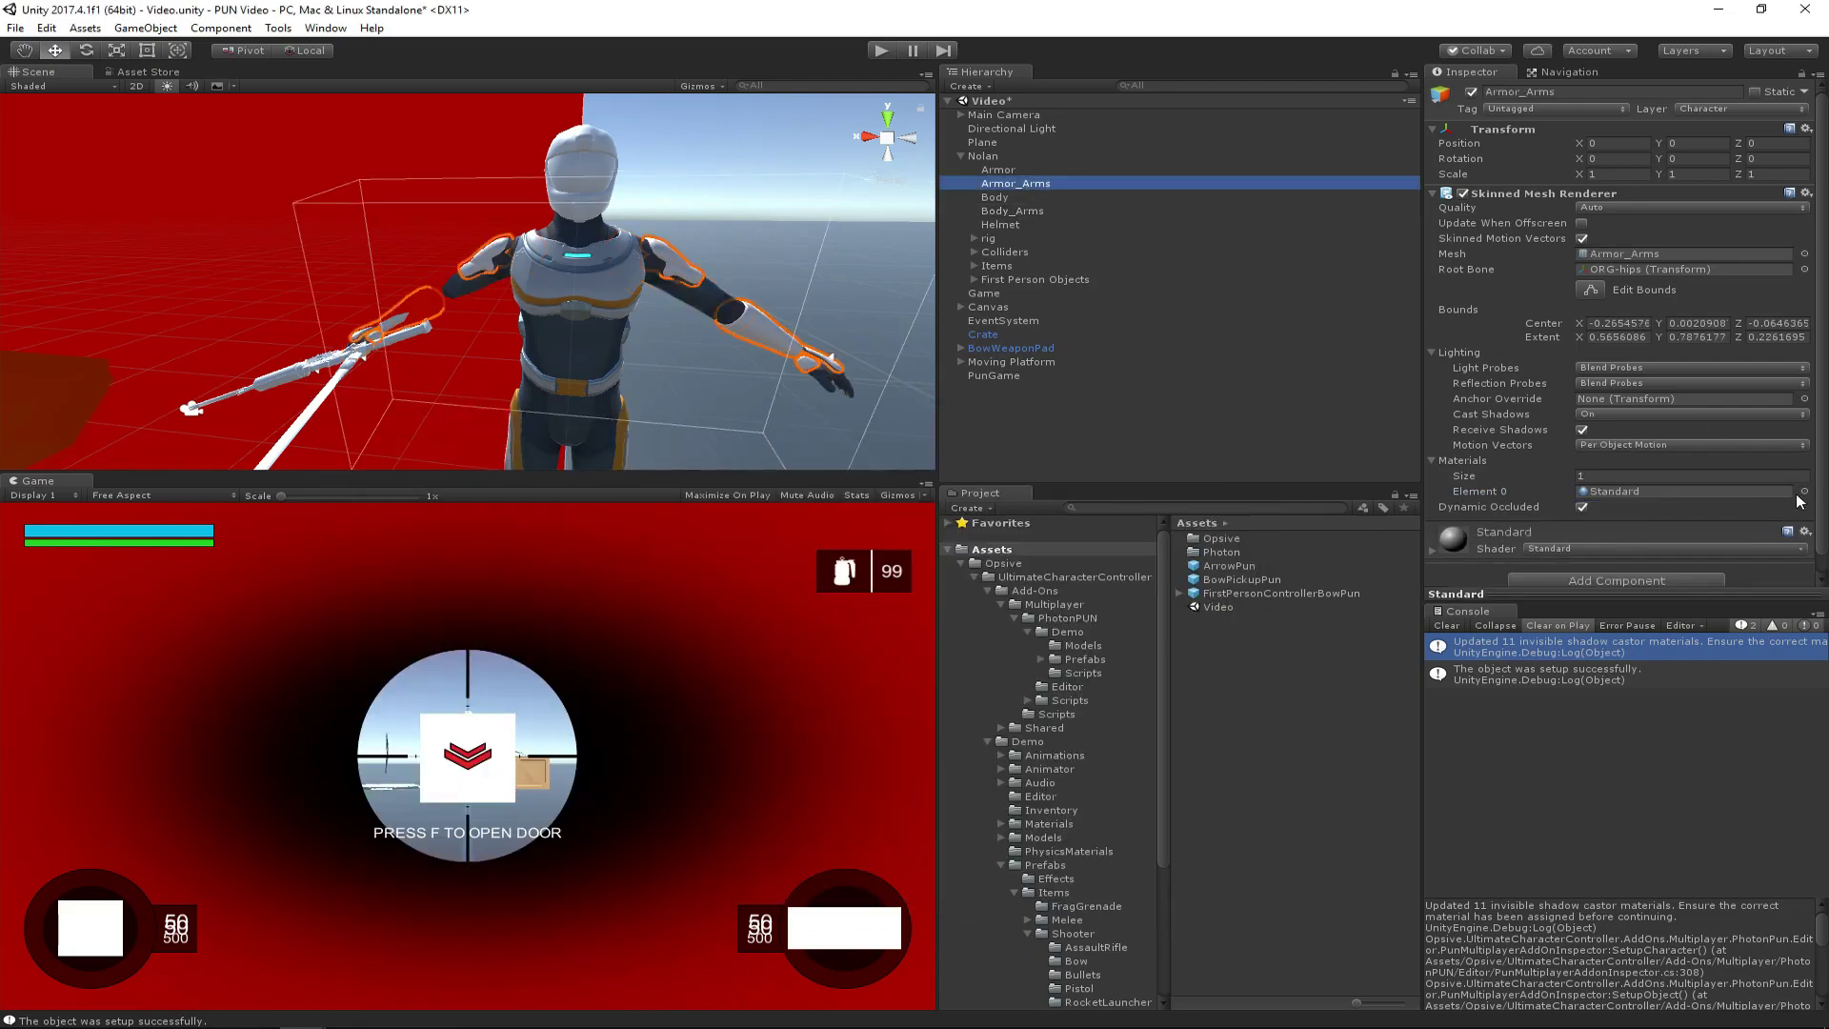
left_click(1803, 492)
type("a")
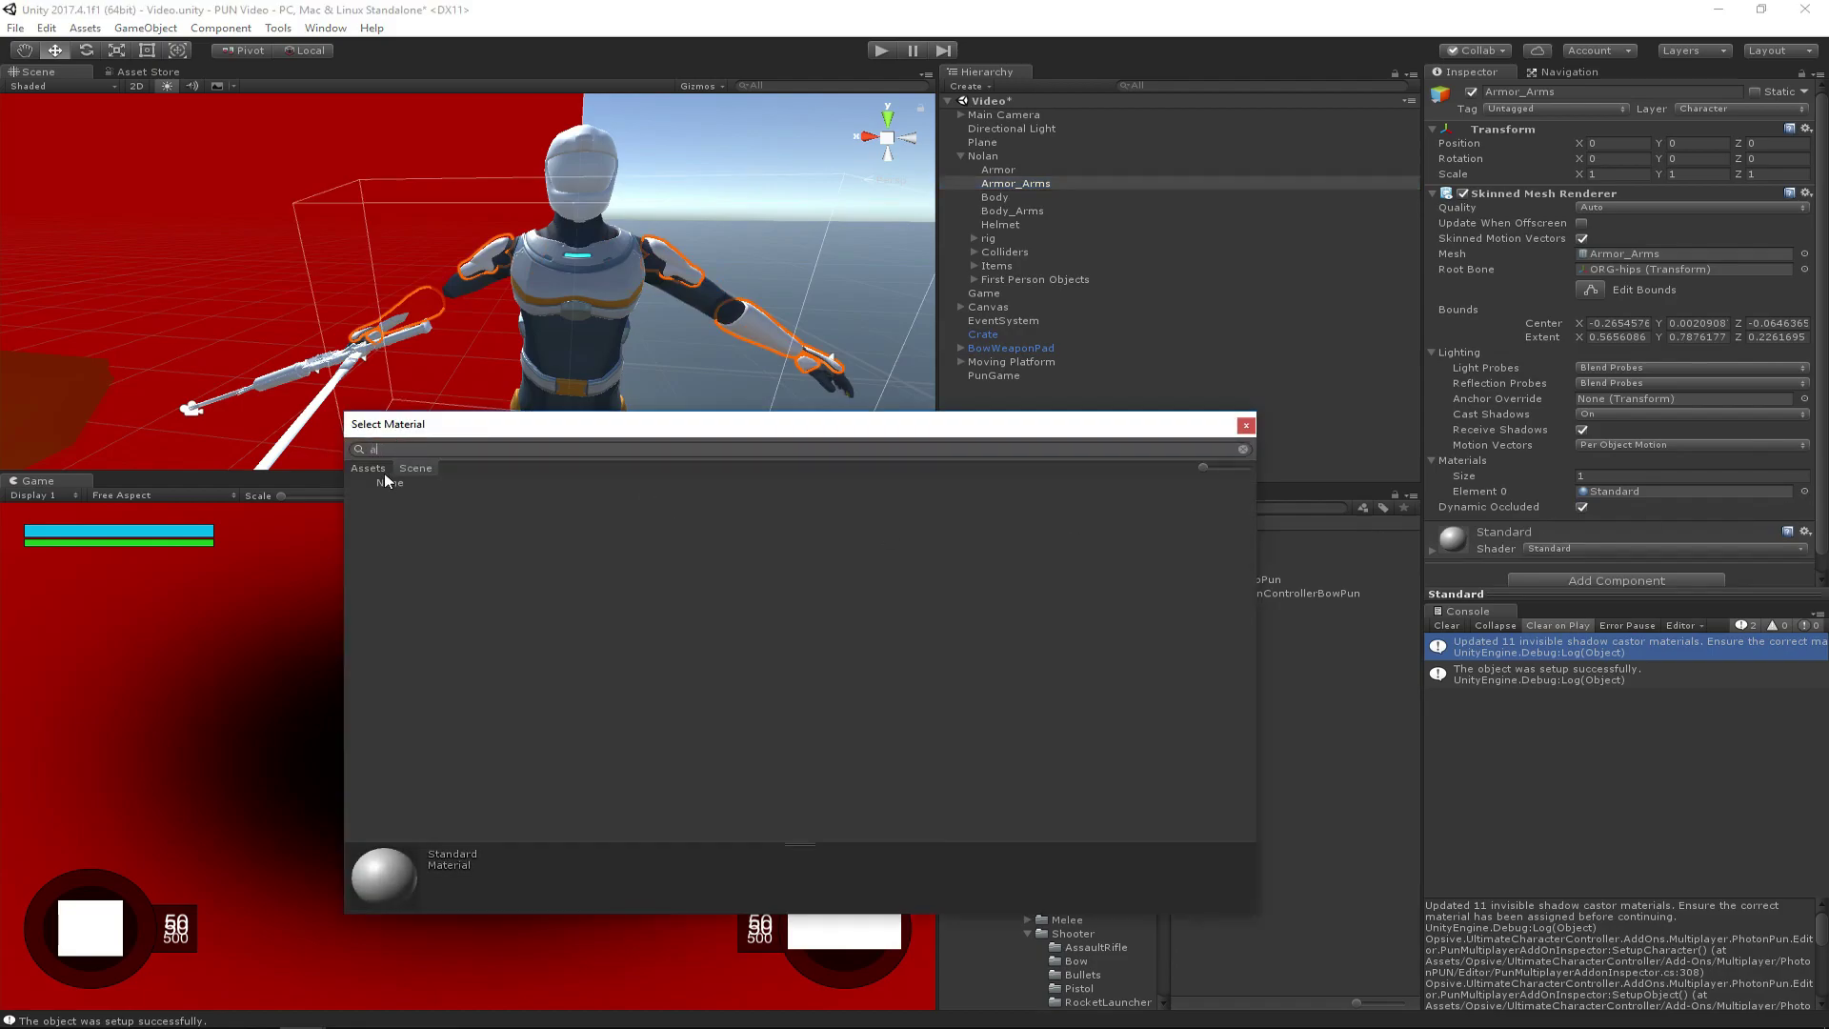
type("r")
left_click(482, 512)
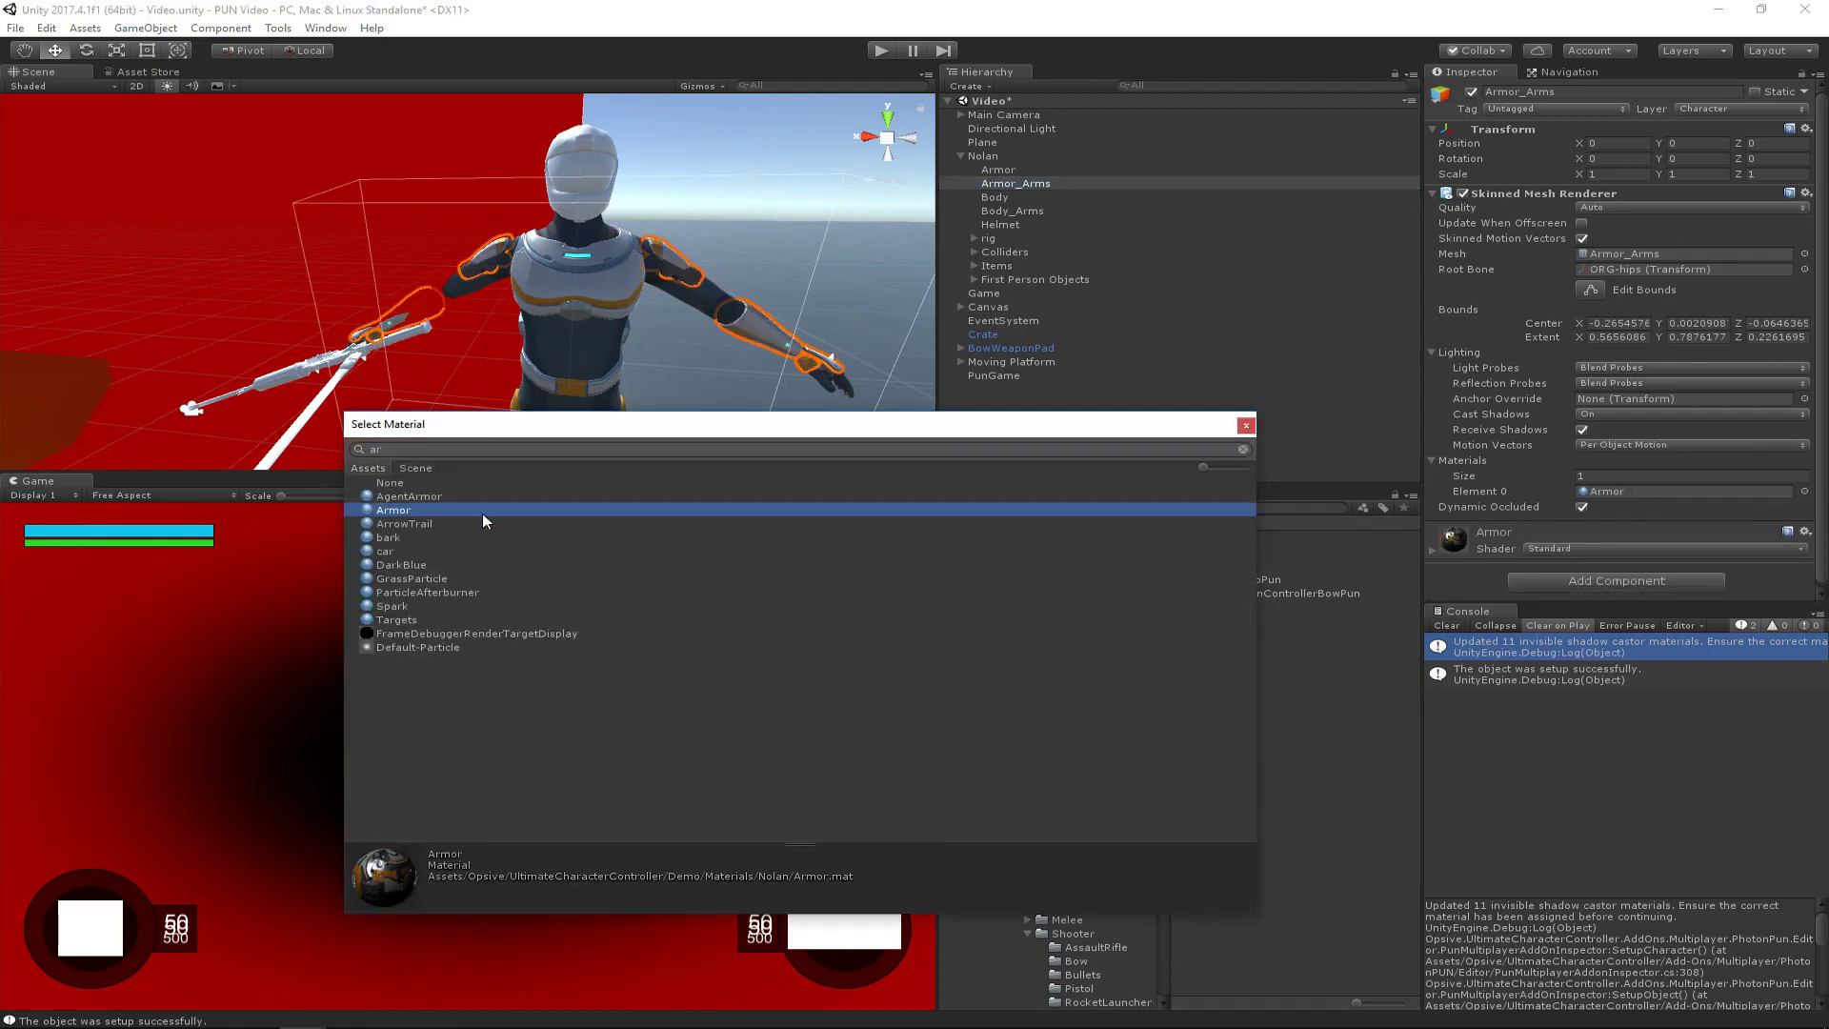
left_click(1245, 425)
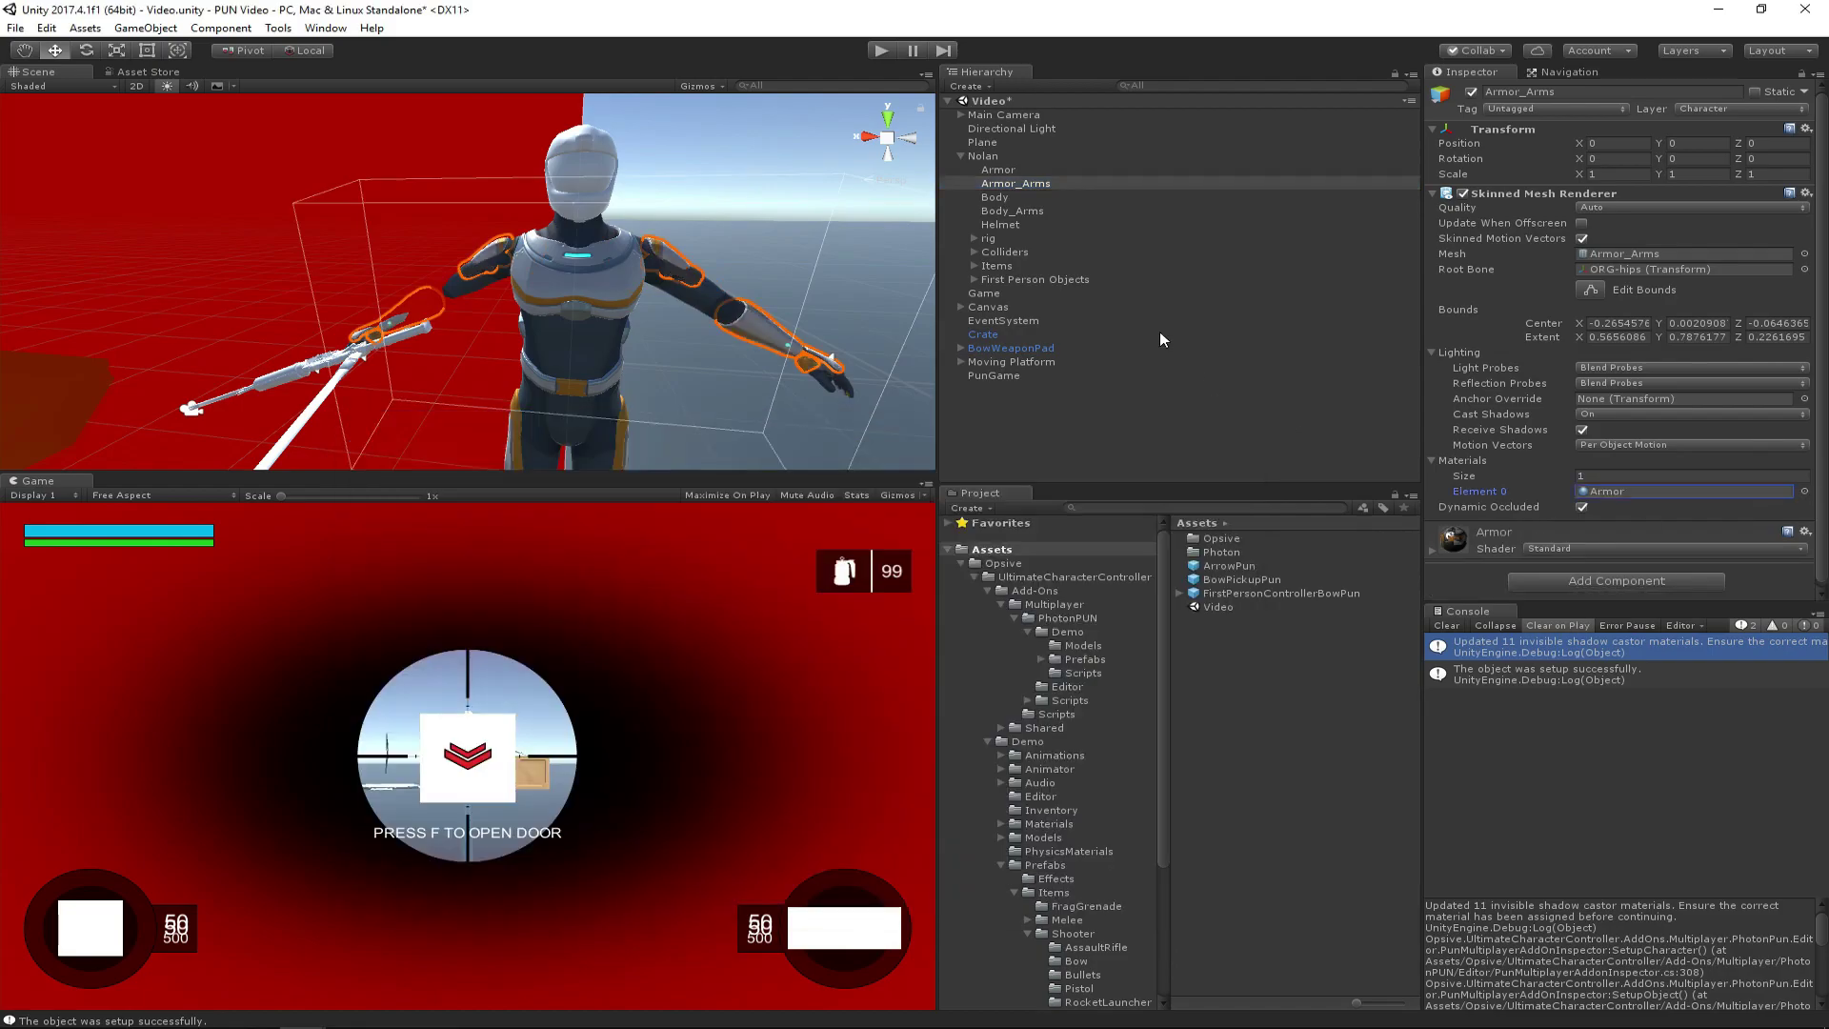
- Assign the Helmet material to Element 0 of Nolan's Helmet mesh renderer
left_click(1009, 226)
left_click(1804, 491)
type("ge")
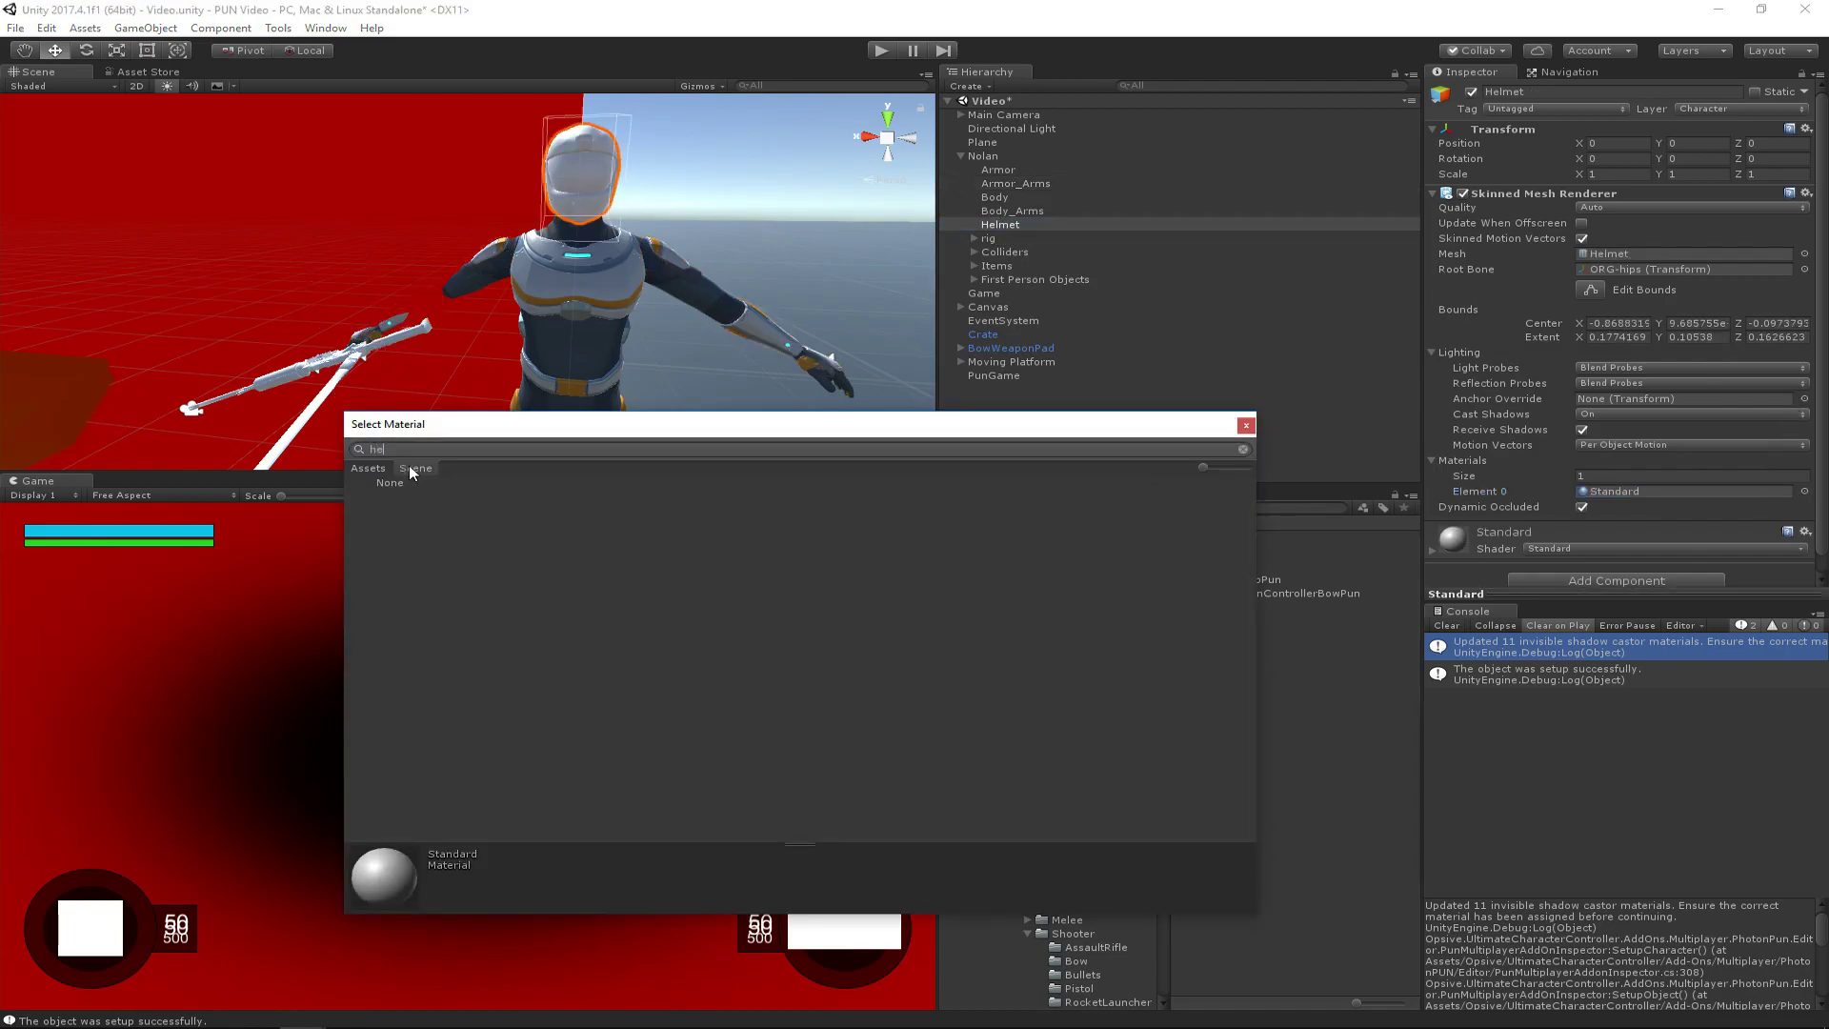
left_click(365, 467)
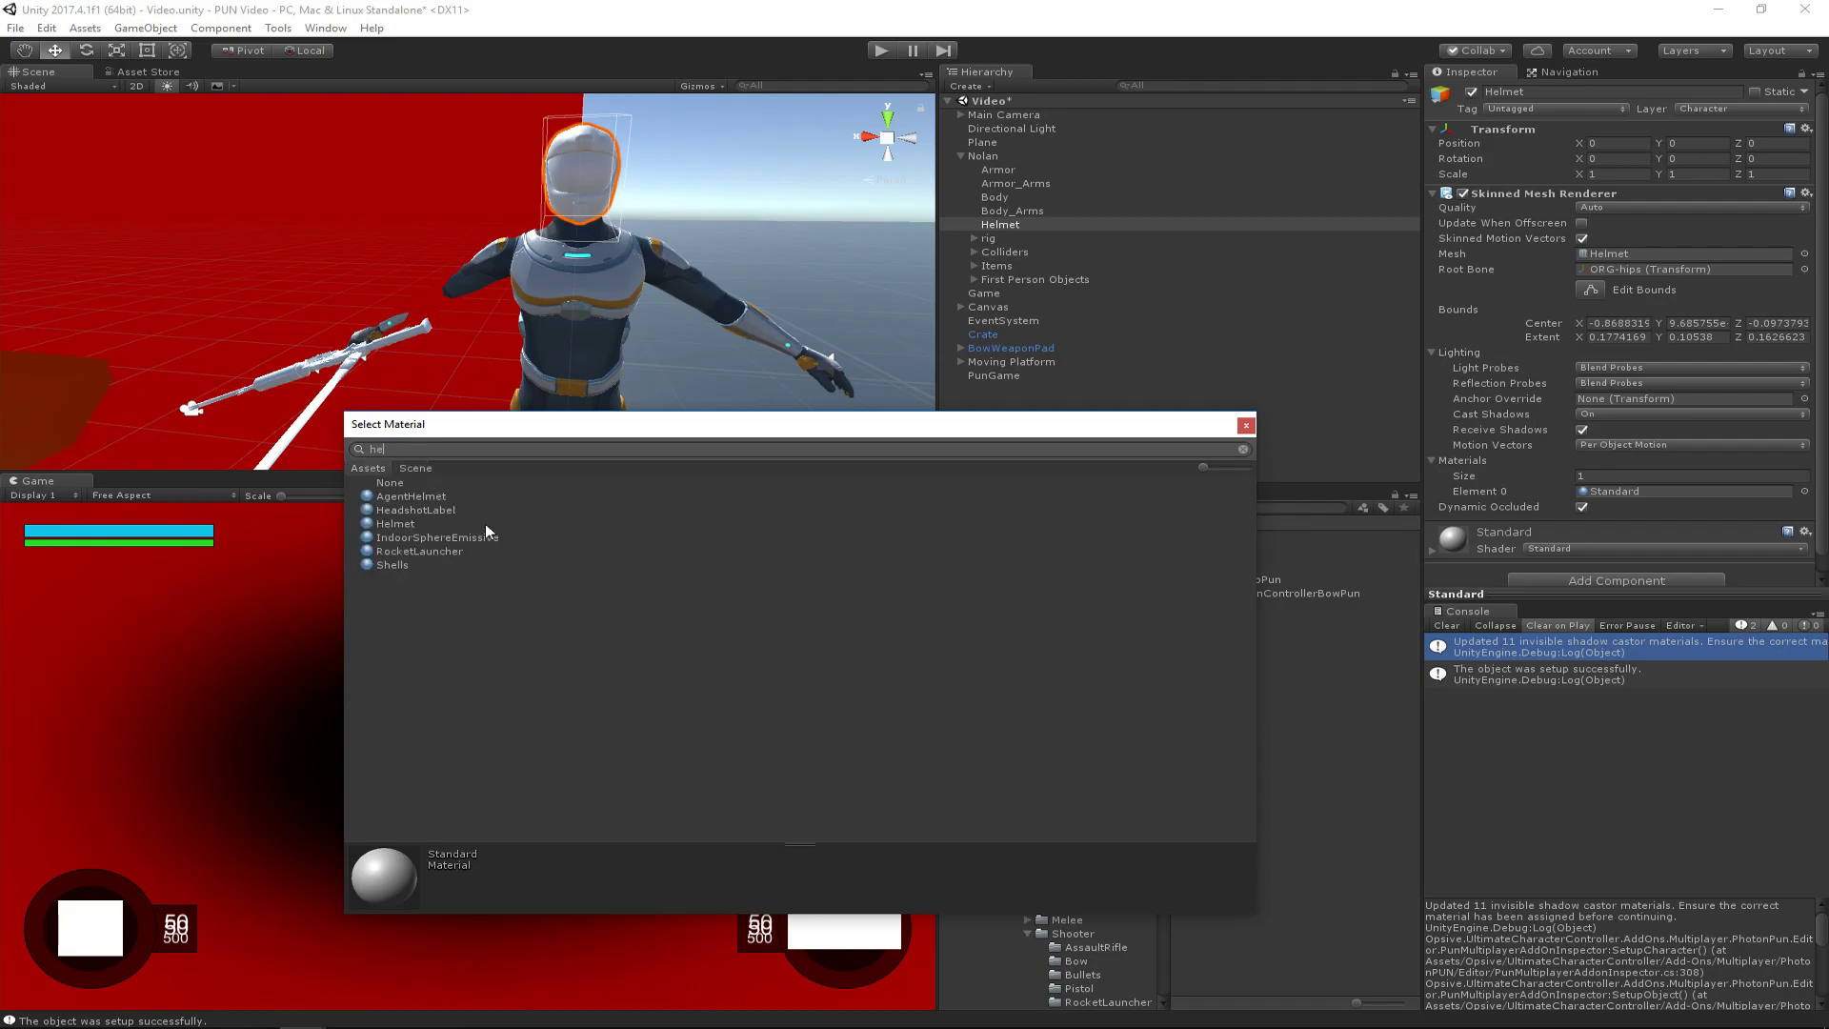
left_click(449, 523)
left_click(1245, 425)
- Assign the Sword material to Element 0 of the Sword mesh in Nolan's right hand
left_click_drag(429, 328, 539, 324, "alt")
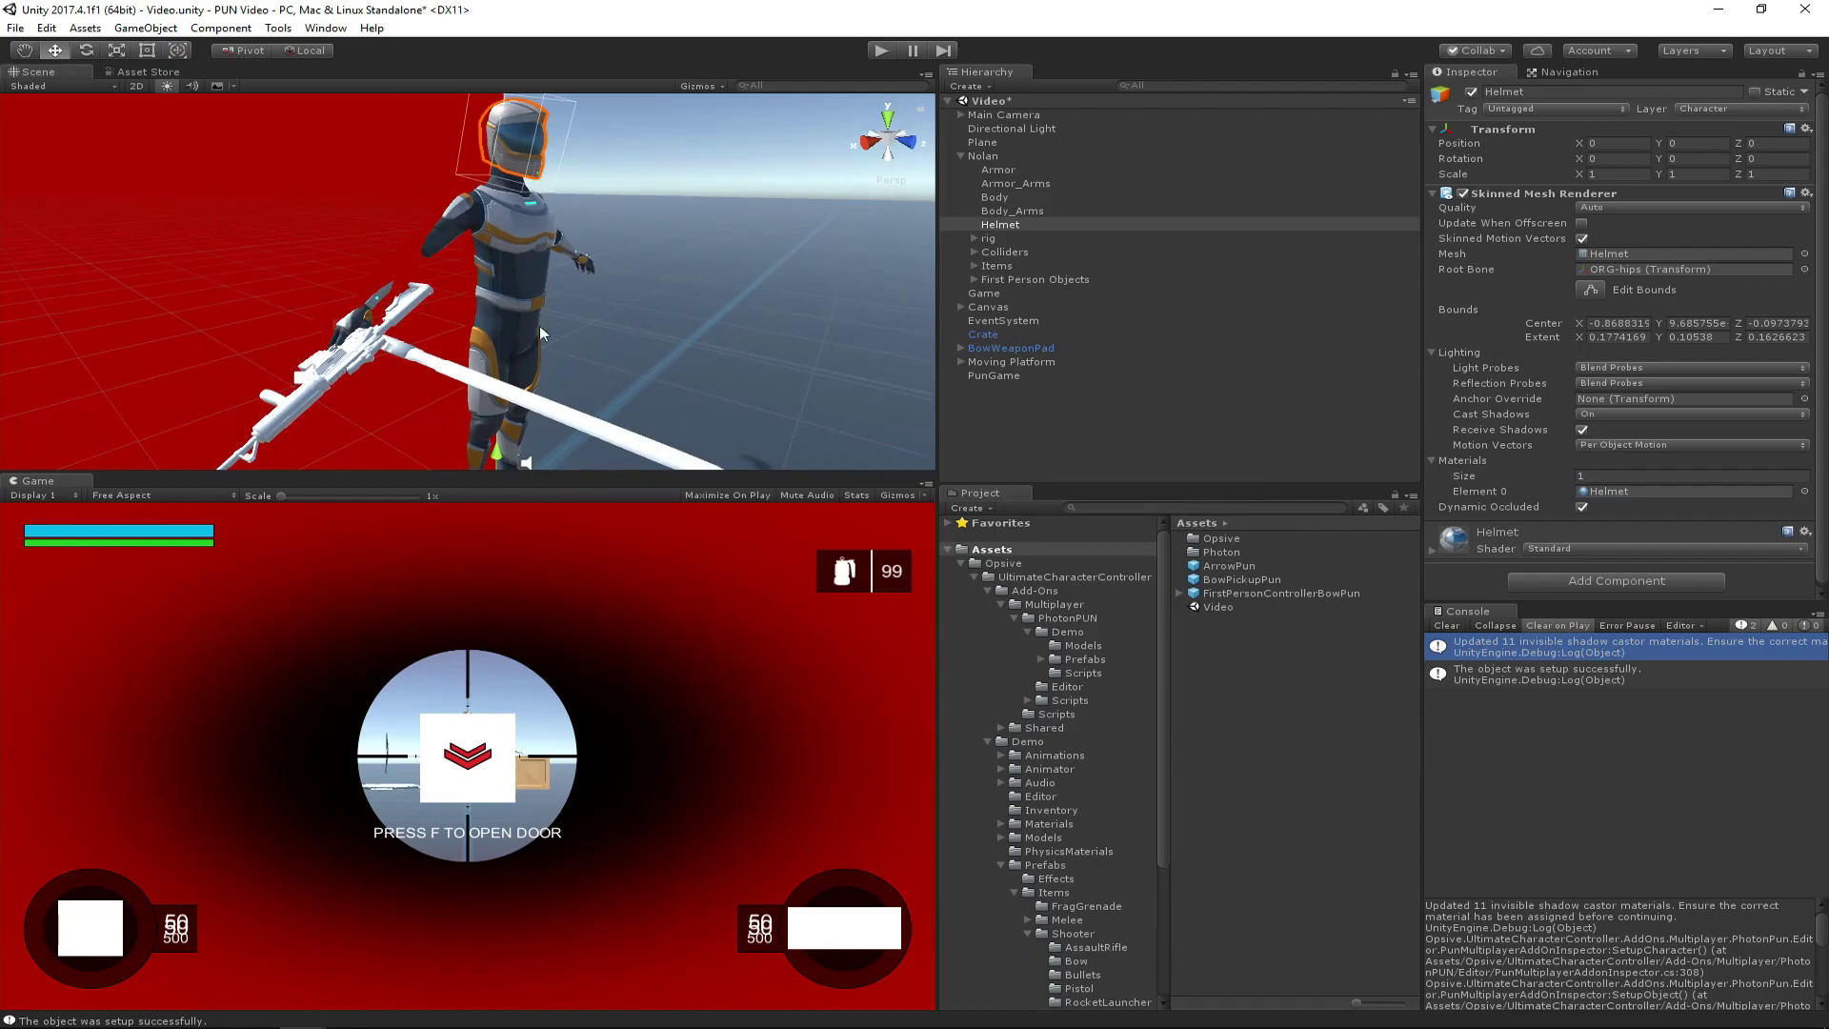
left_click(364, 359)
scroll(1201, 472, "down", 2)
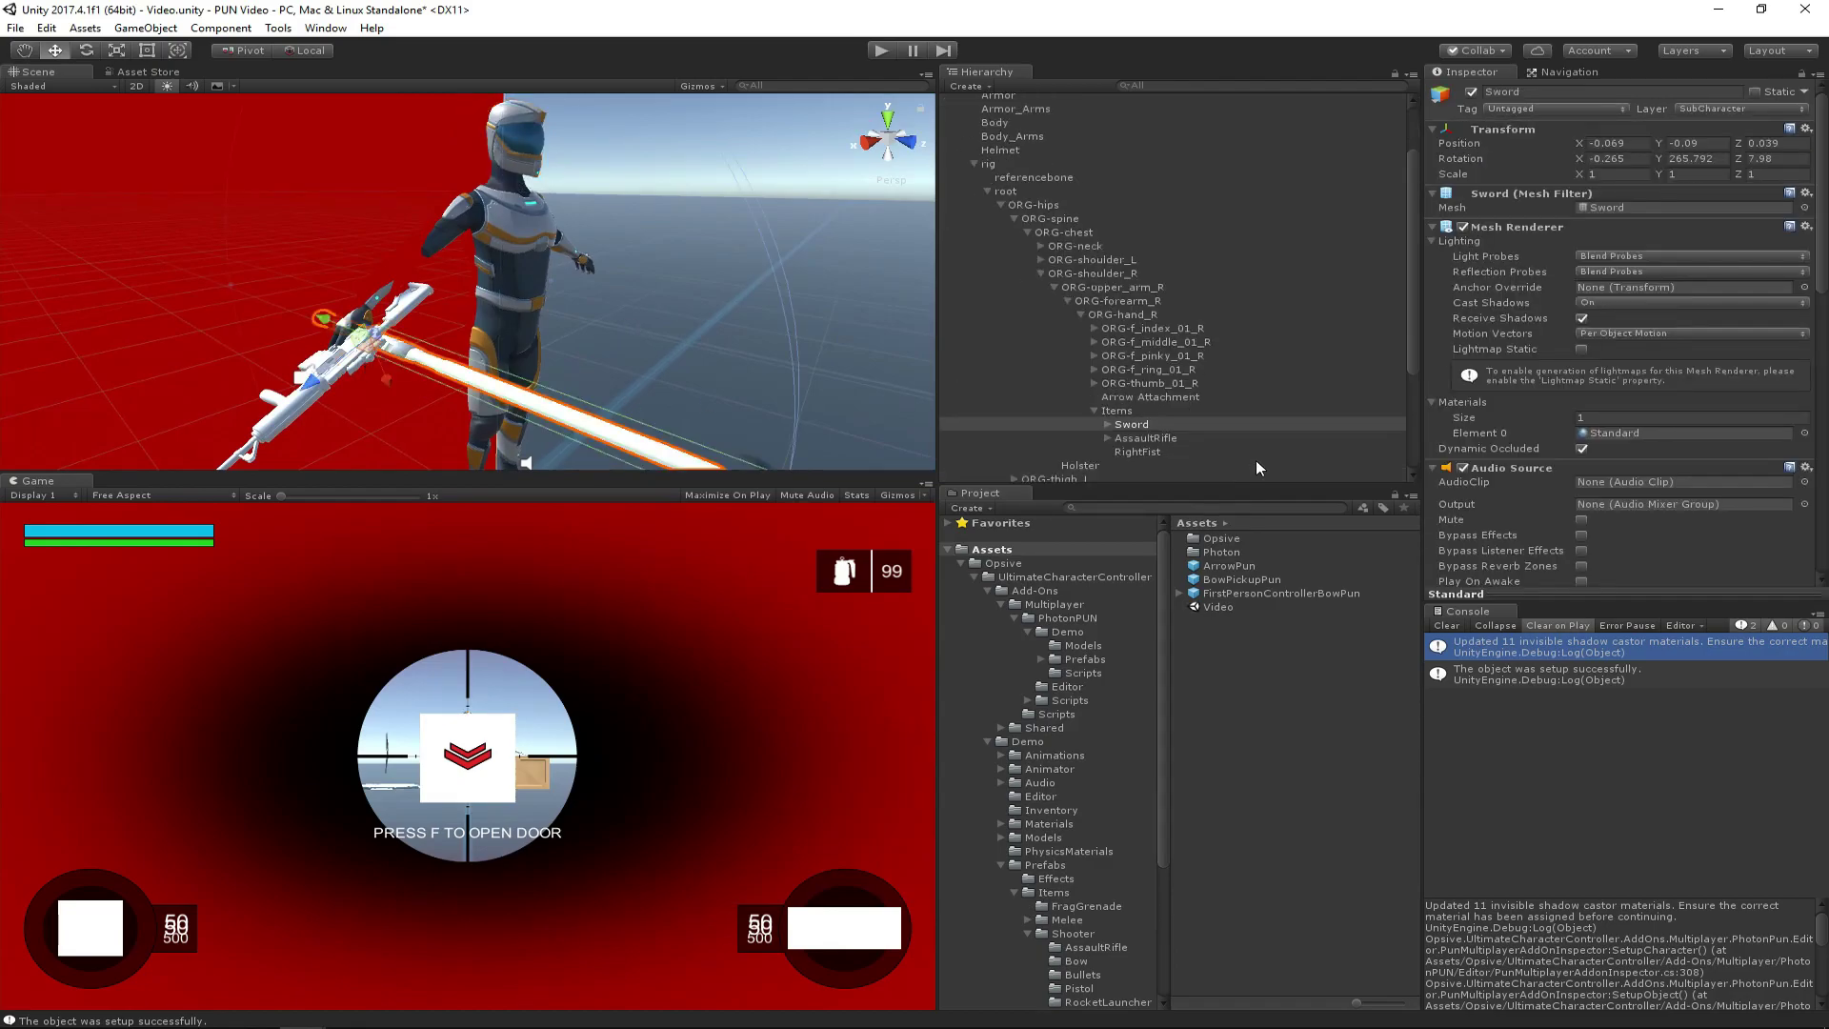
left_click(1804, 432)
type("sw")
left_click(390, 508)
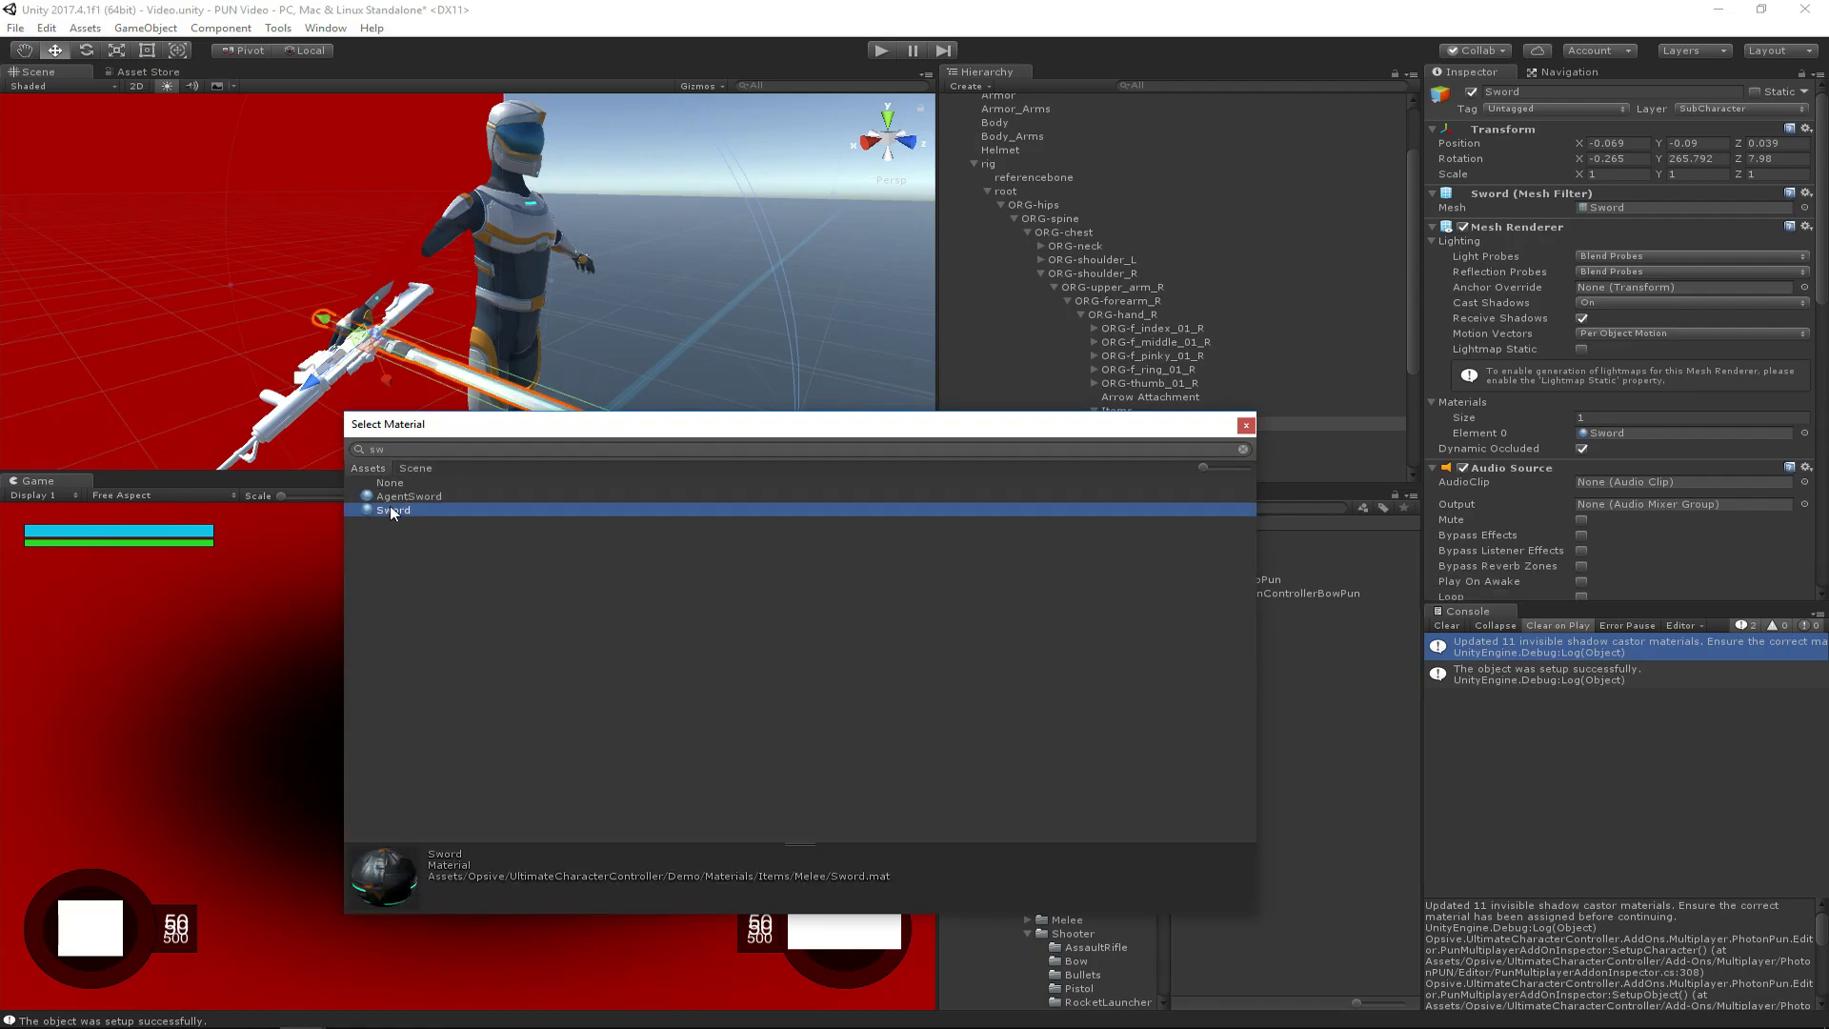
- Assign the AssaultRifle material to Element 0 of the AssaultRifle mesh in Nolan's right hand
left_click(283, 414)
left_click(283, 414)
mouse_move(283, 414)
middle_mouse_down()
mouse_move(360, 400)
mouse_move(395, 371)
middle_mouse_up()
right_click_drag(395, 371, 455, 358)
middle_click_drag(456, 358, 552, 345)
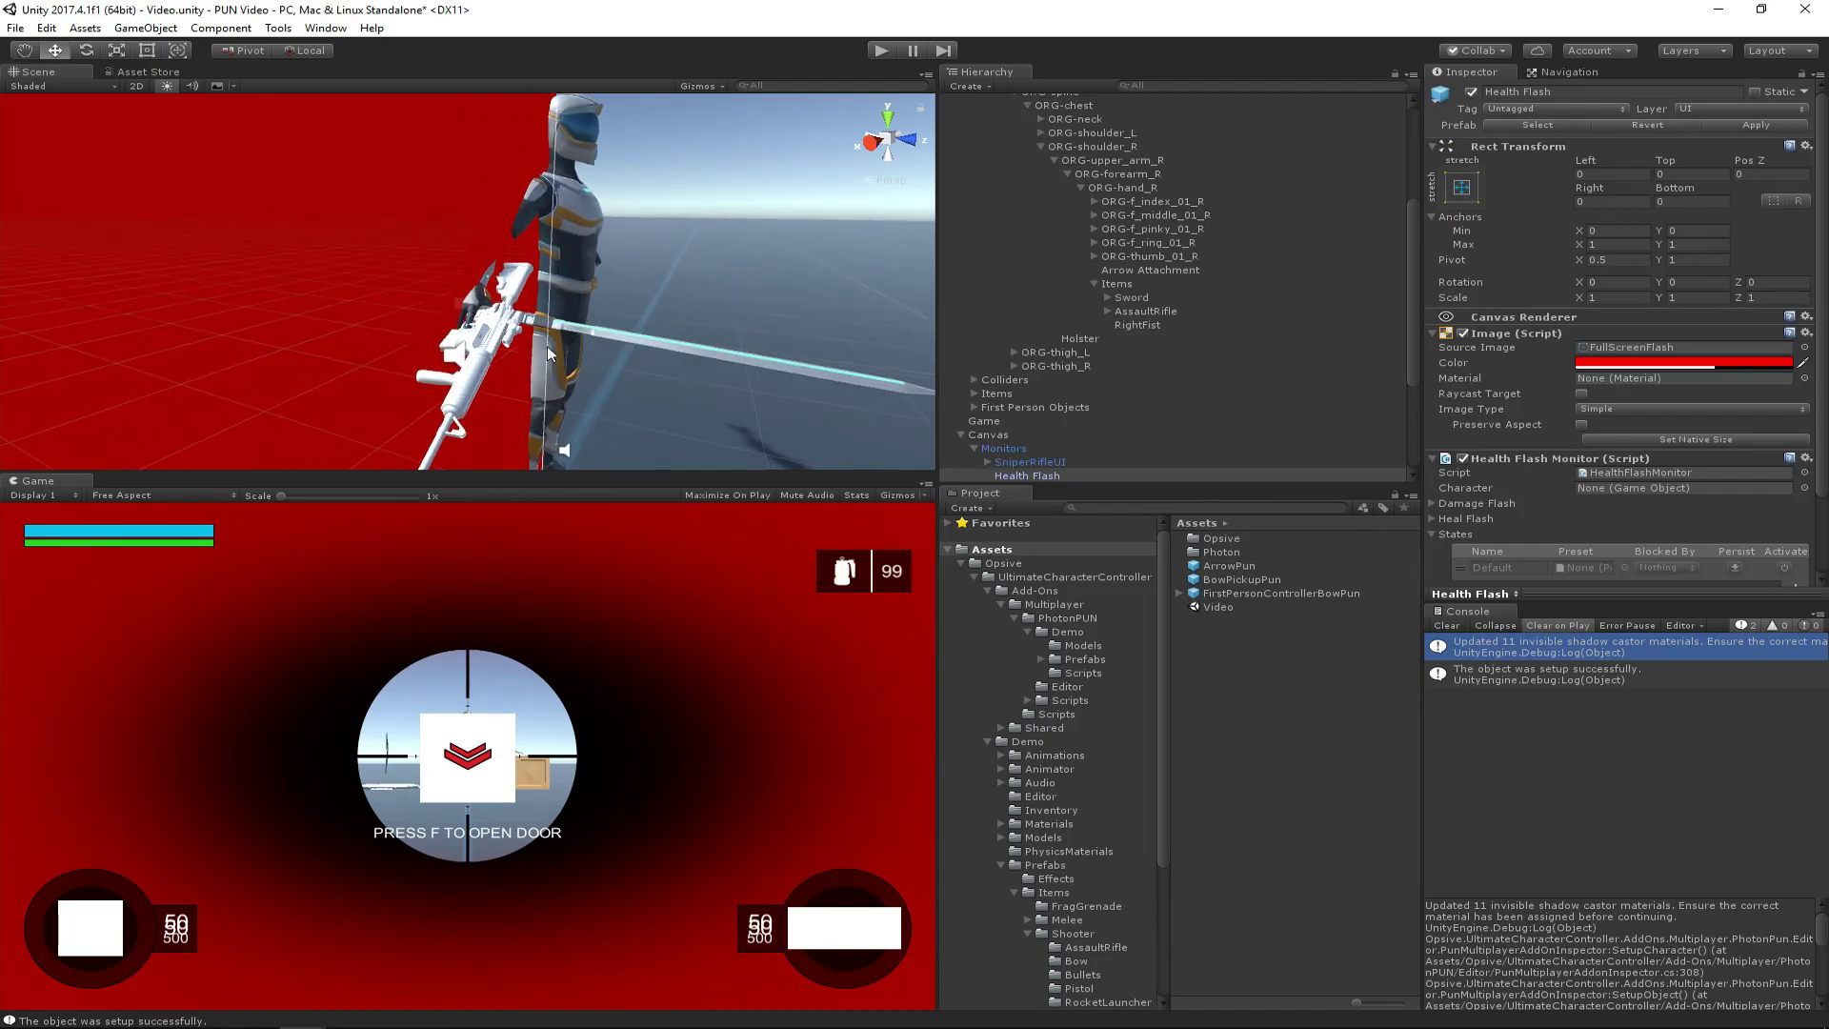
scroll(552, 346, "up", 5)
left_click(522, 394)
scroll(522, 394, "down", 3)
left_click(497, 392)
right_click_drag(497, 391, 608, 359)
scroll(577, 370, "up", 4)
left_click_drag(608, 360, 553, 356, "alt")
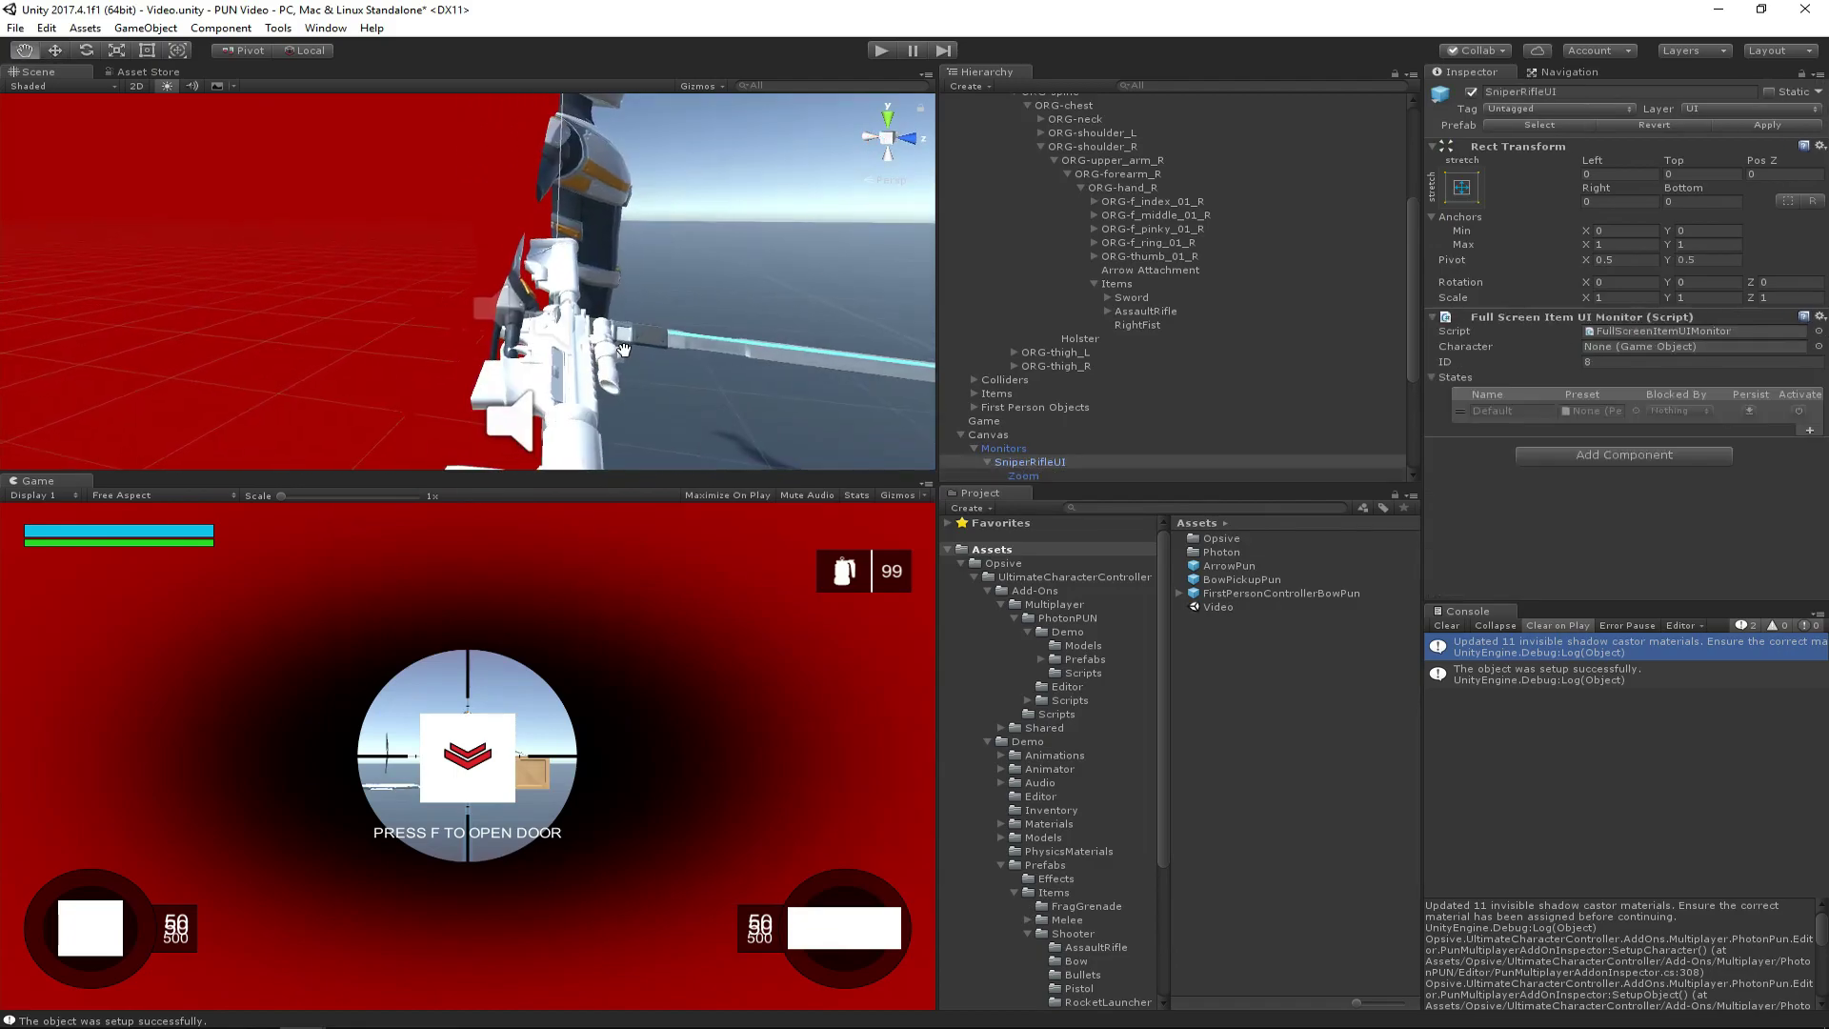
left_click(552, 356)
scroll(1708, 402, "down", 1)
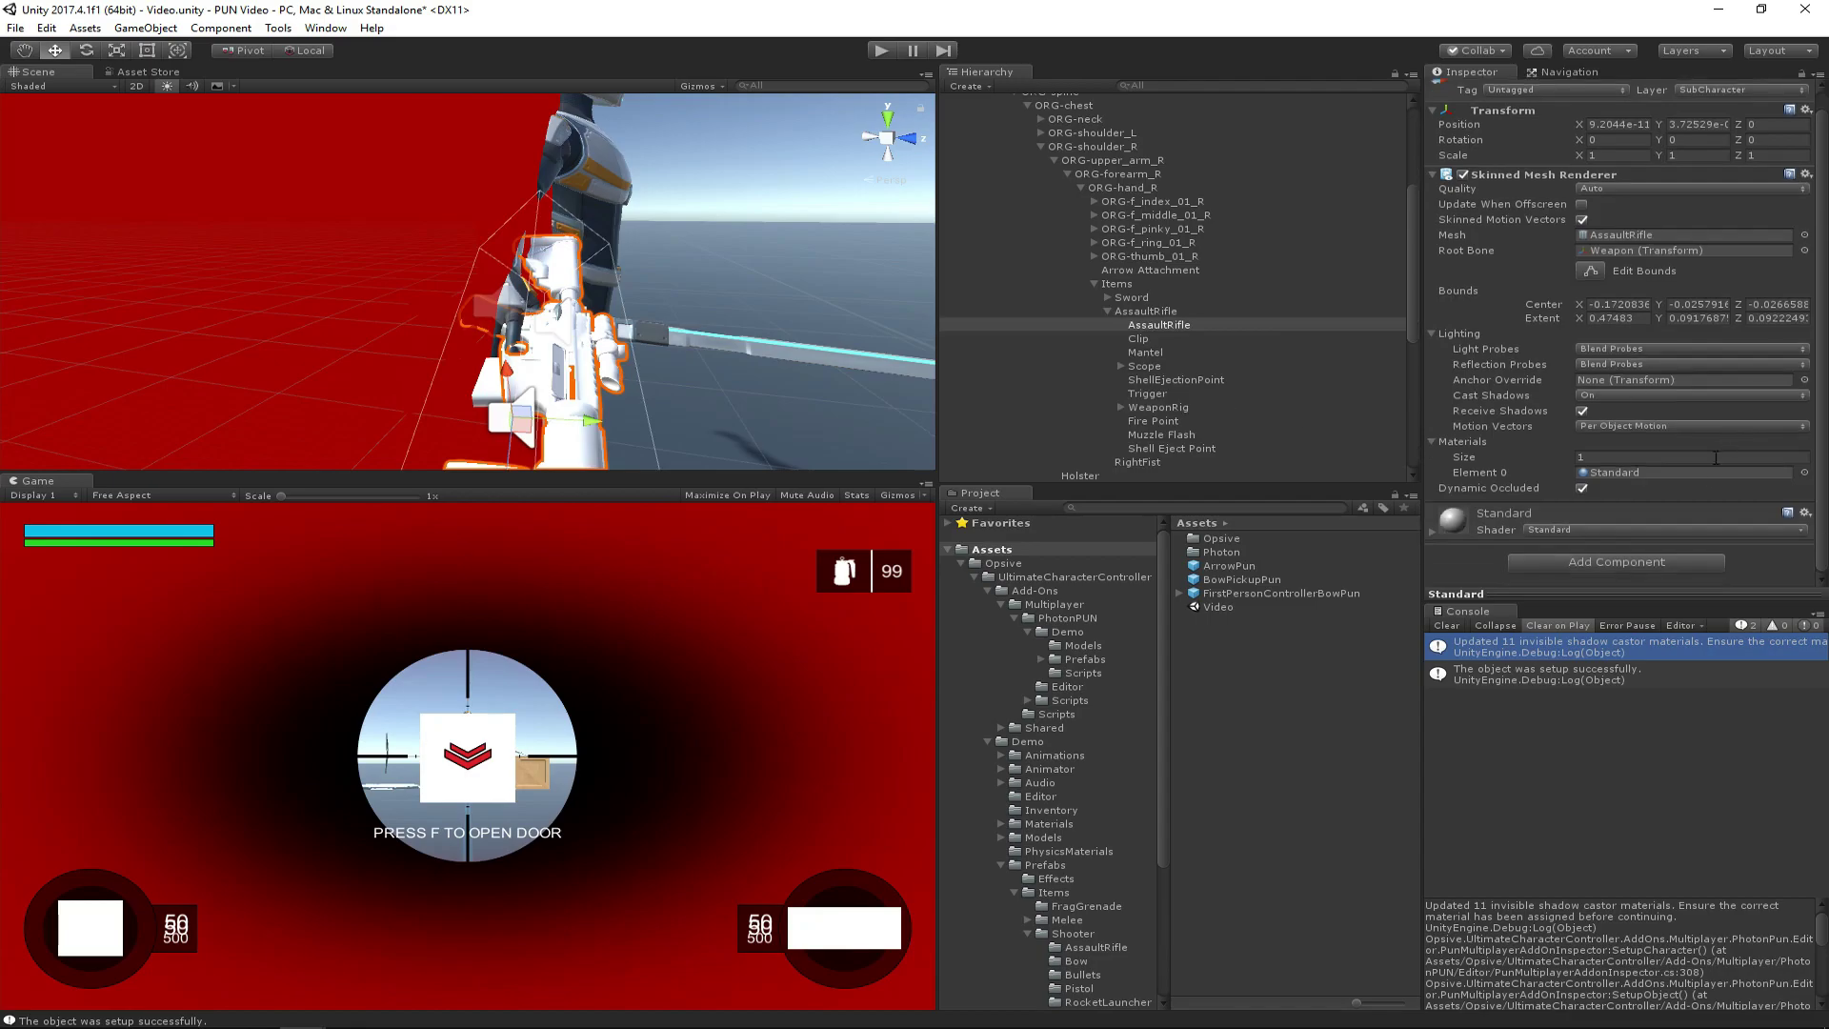
left_click(1804, 471)
type("assa")
left_click(410, 496)
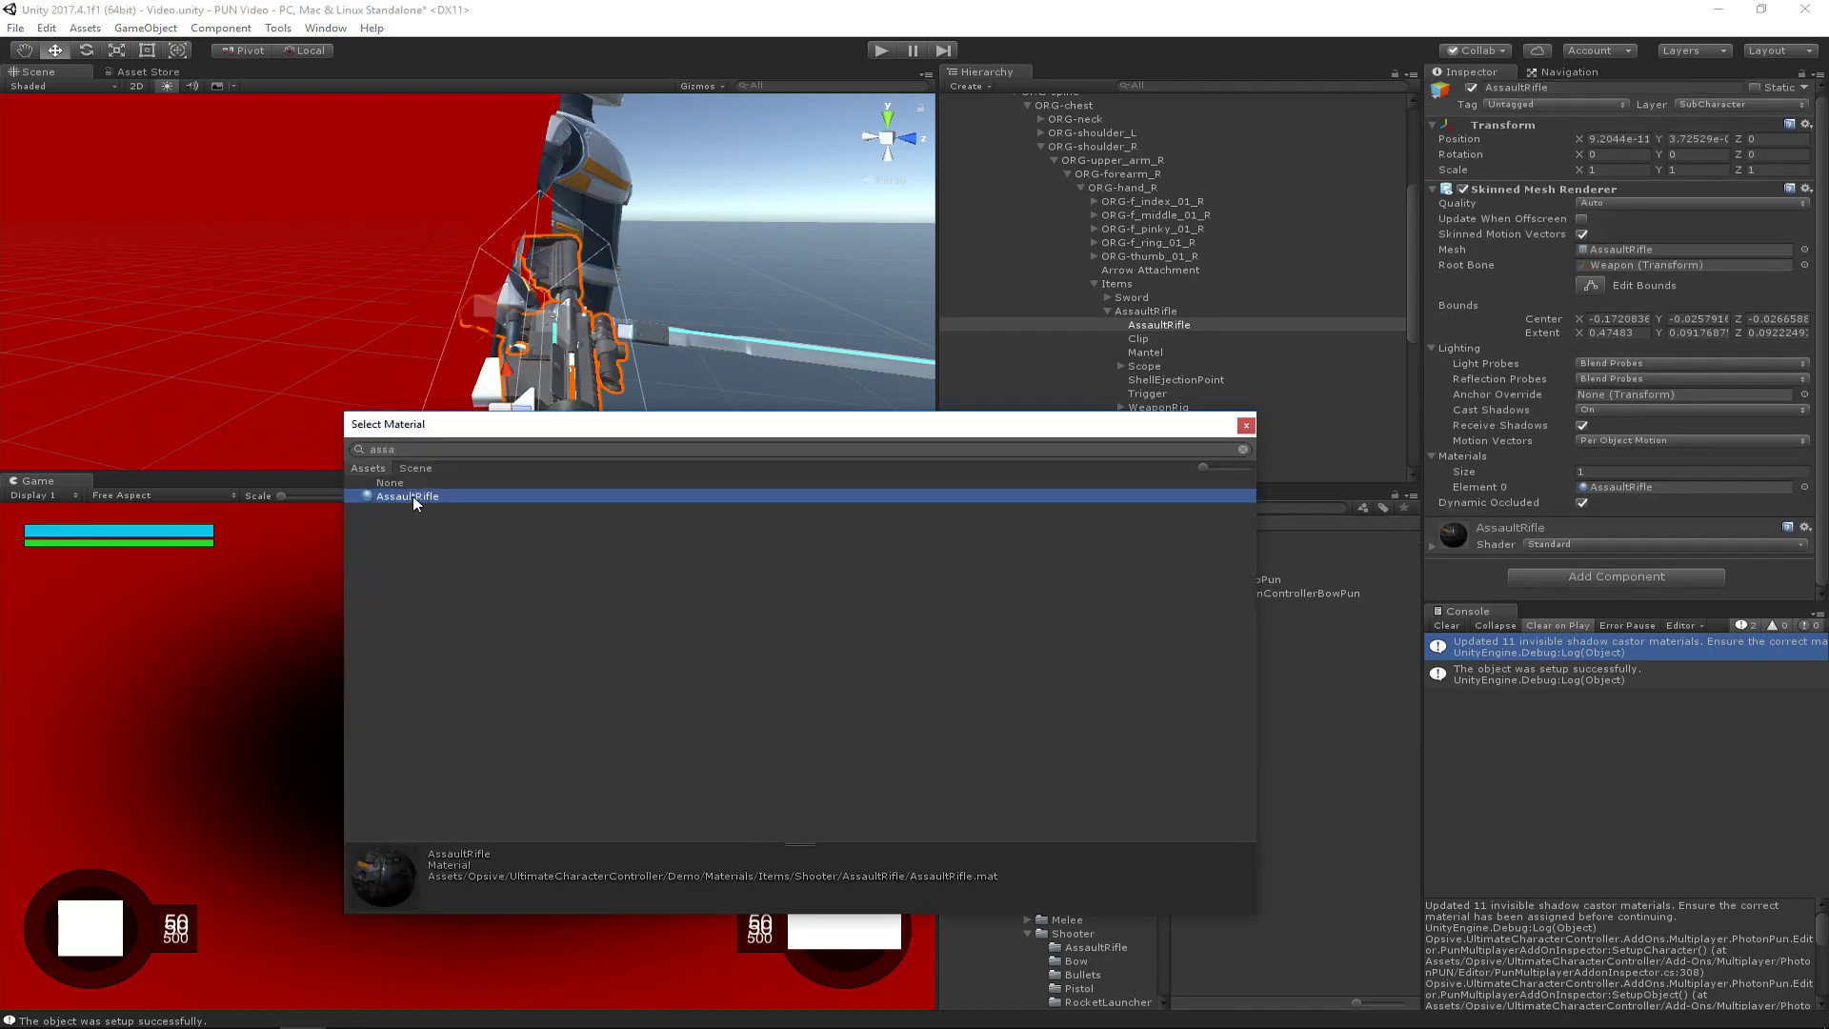
left_click(1245, 425)
- Examine the character and its weapons from the front, and collapse Nolan and Canvas in the hierarchy
key("q")
middle_click_drag(746, 309, 800, 310)
left_click_drag(800, 310, 711, 299, "alt")
scroll(711, 298, "down", 5)
middle_click_drag(686, 305, 514, 300)
scroll(1266, 211, "up", 4)
left_click(959, 157)
left_click(1027, 437)
left_click_drag(506, 232, 442, 351, "alt")
middle_click_drag(418, 391, 506, 329)
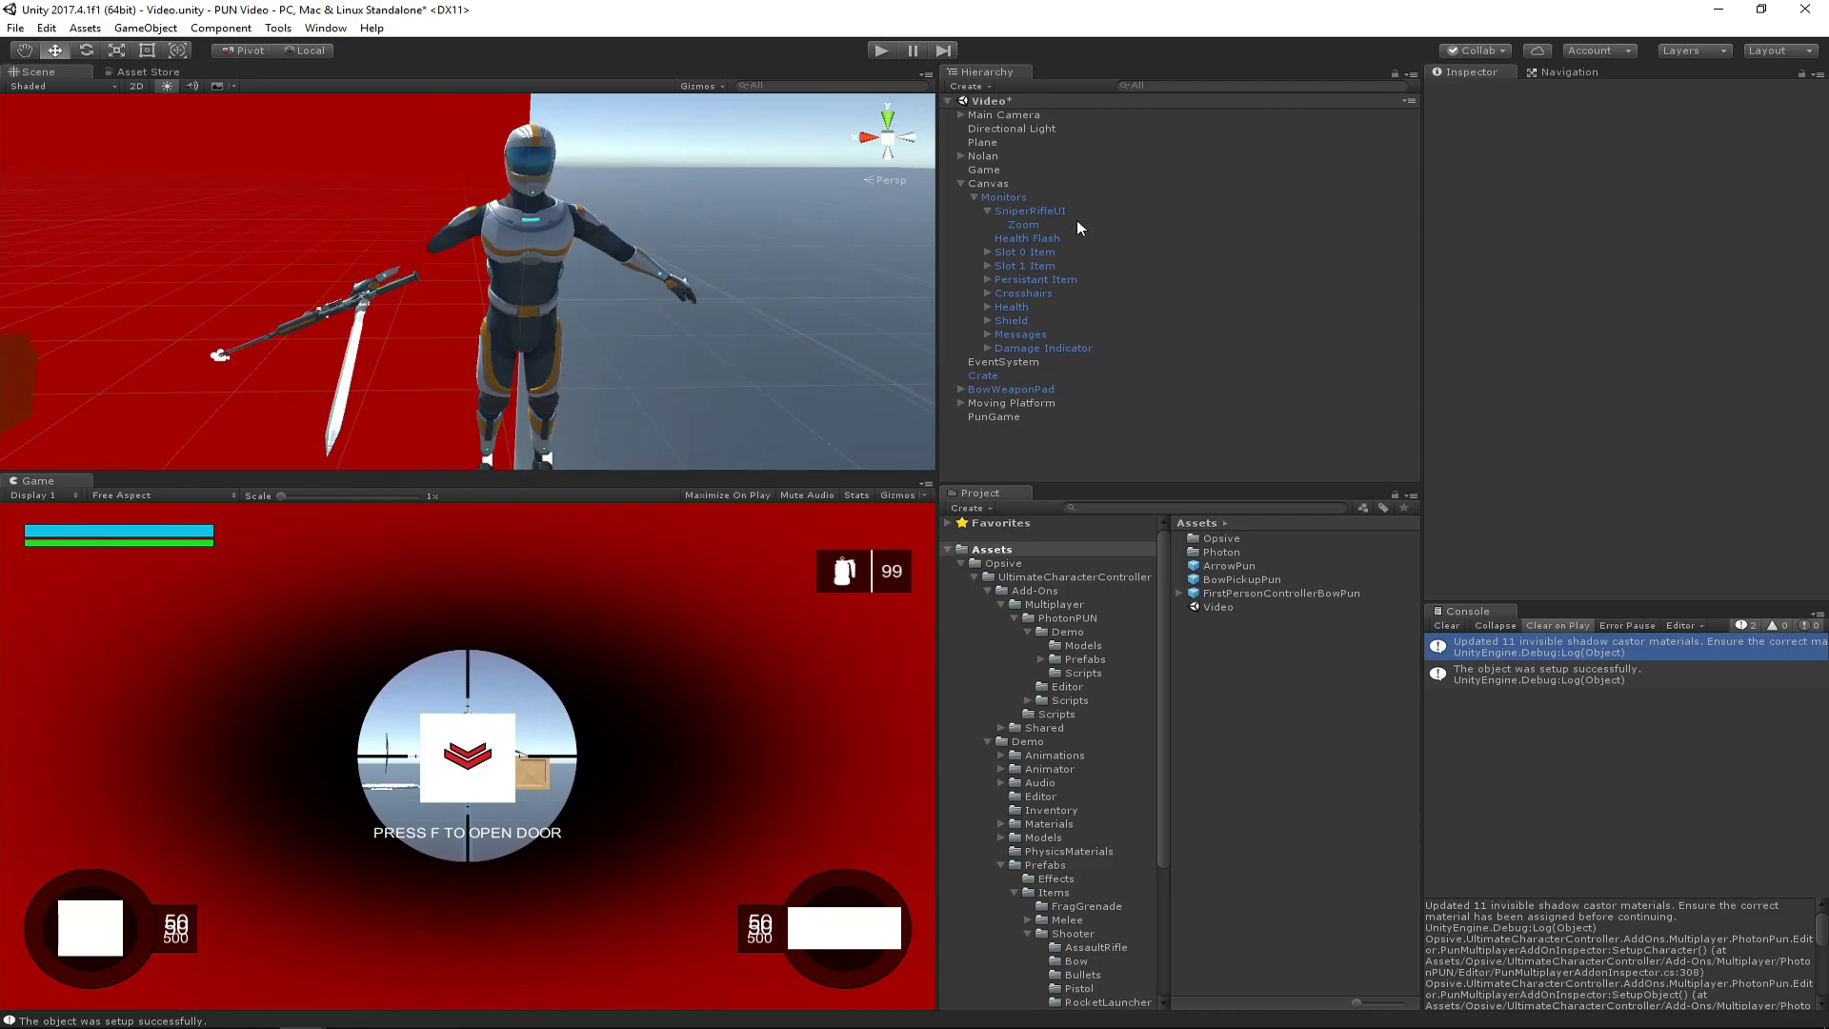
left_click(961, 184)
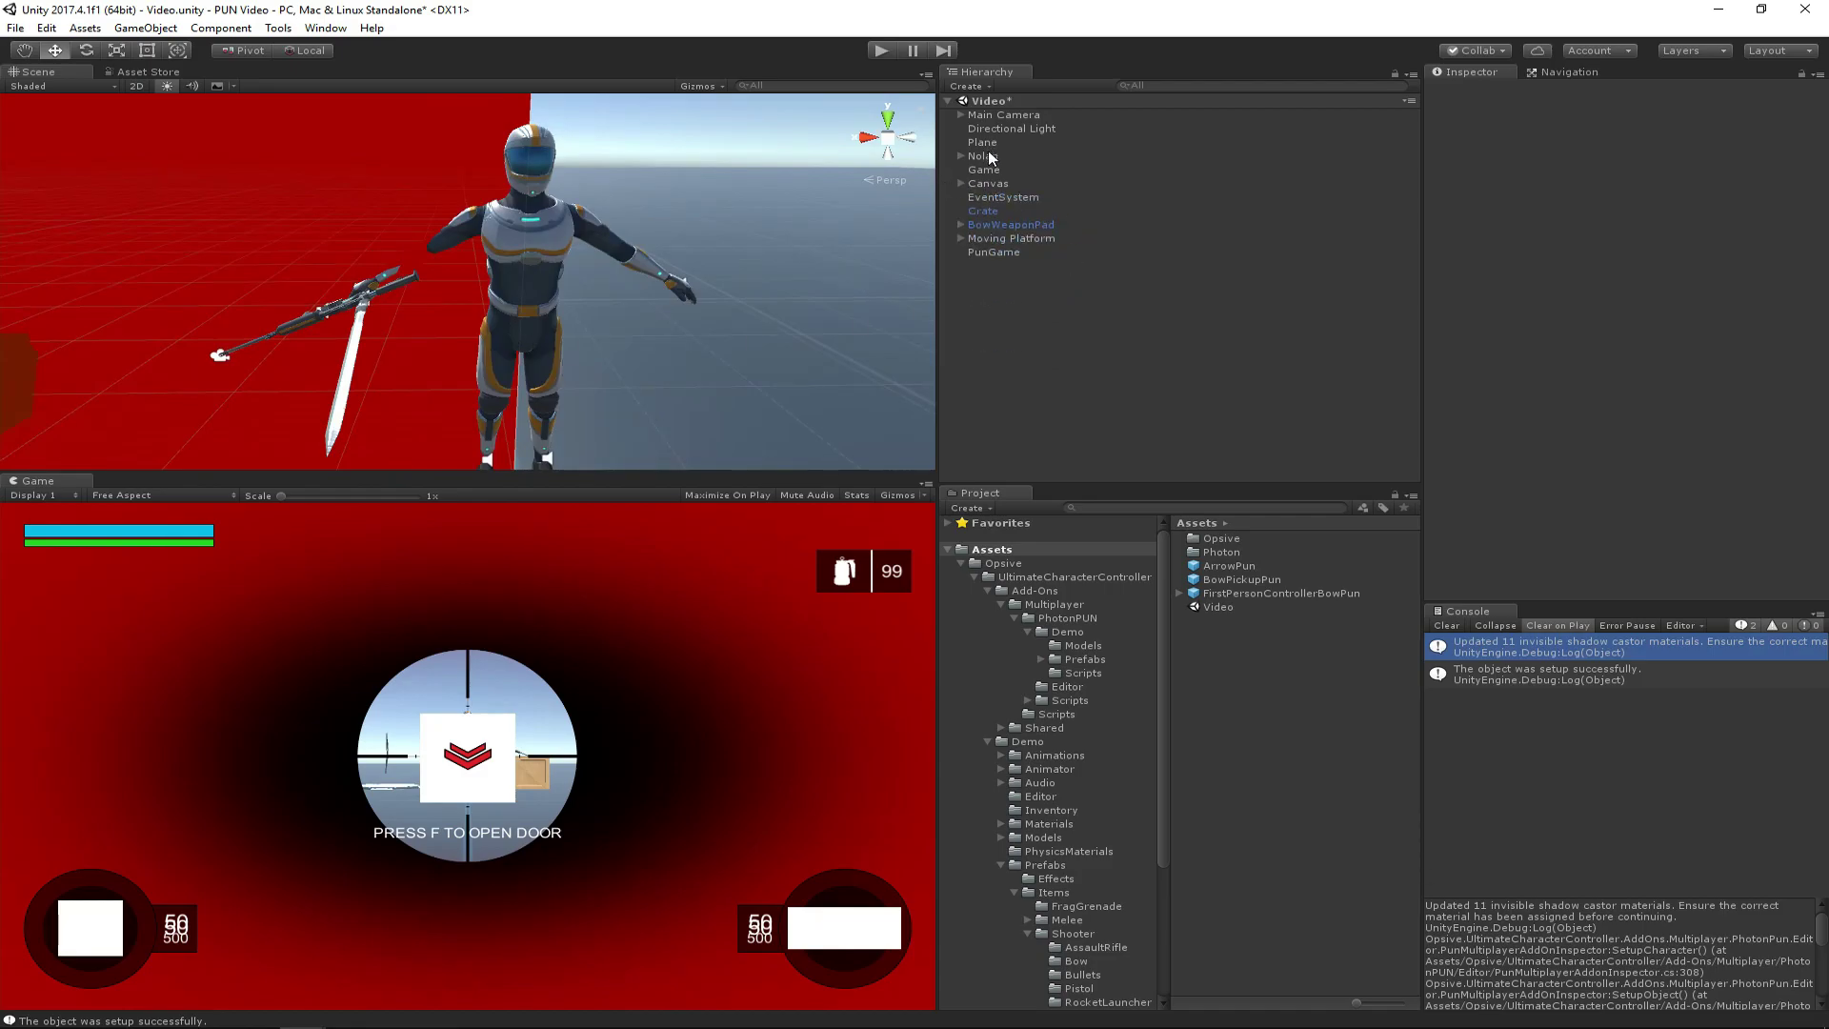
- Examine the PUN components on the Nolan character
left_click(983, 156)
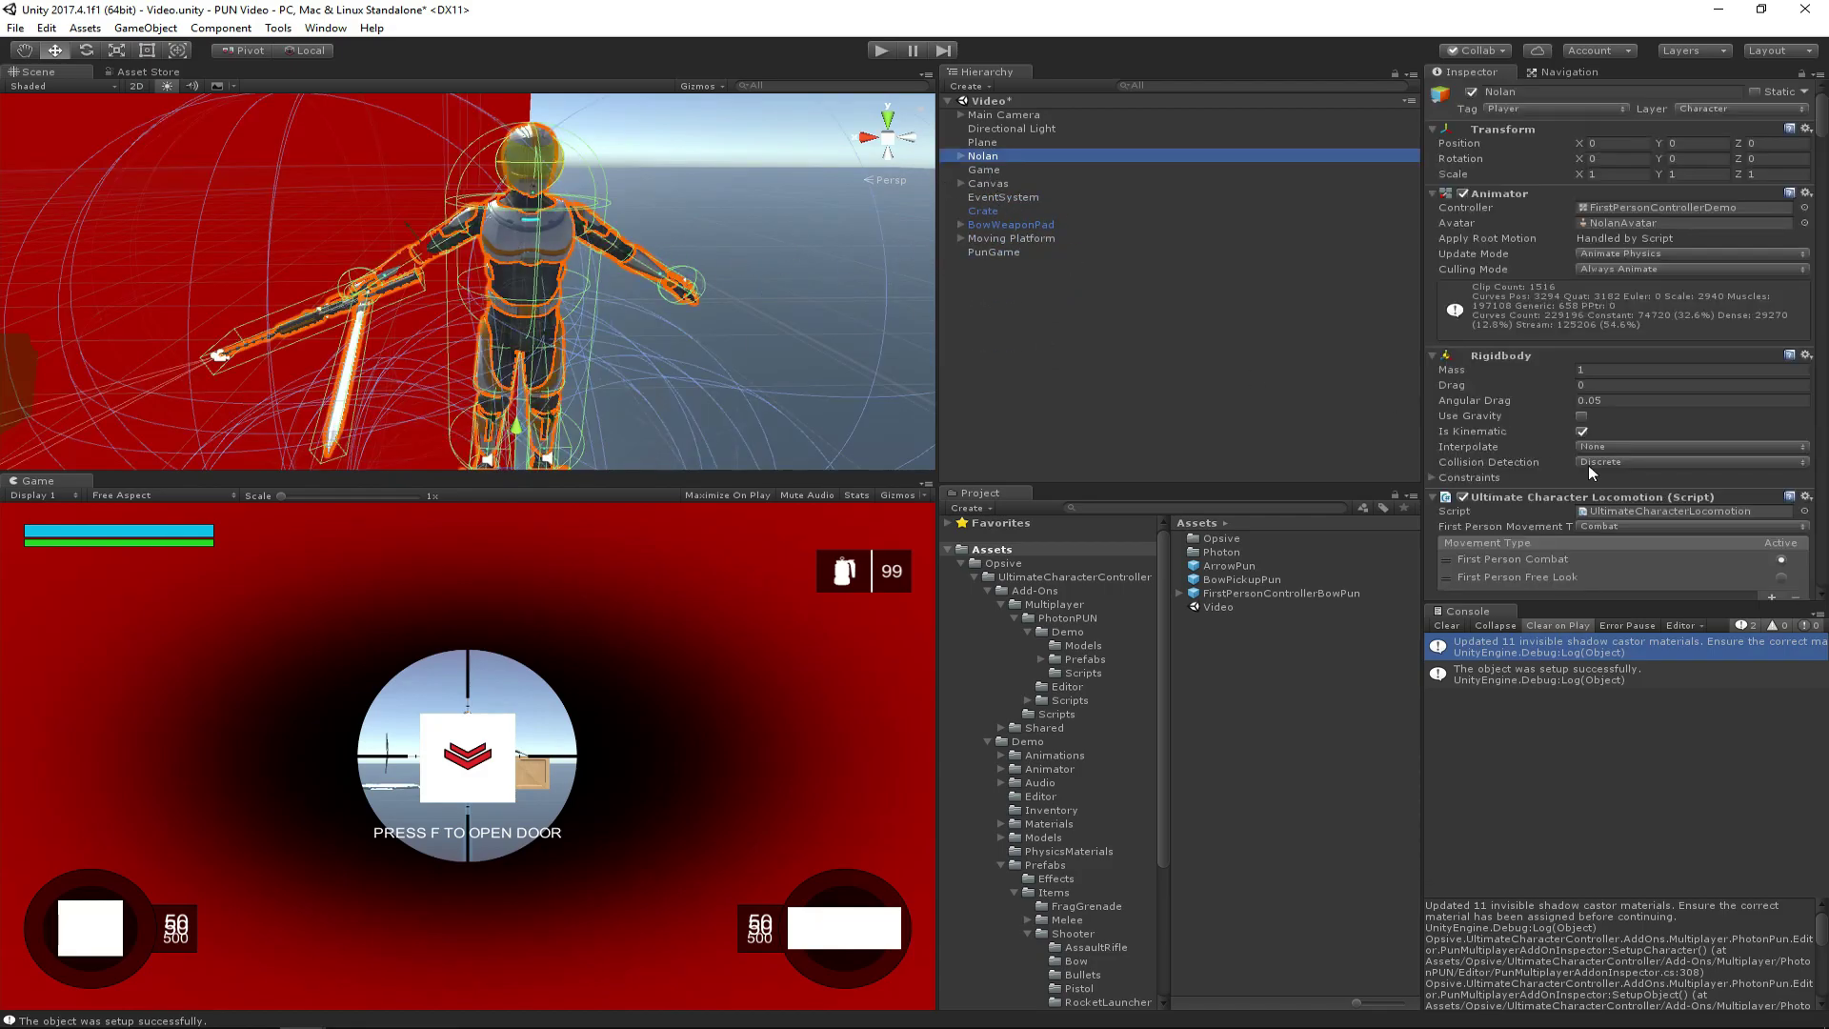
scroll(1587, 465, "down", 20)
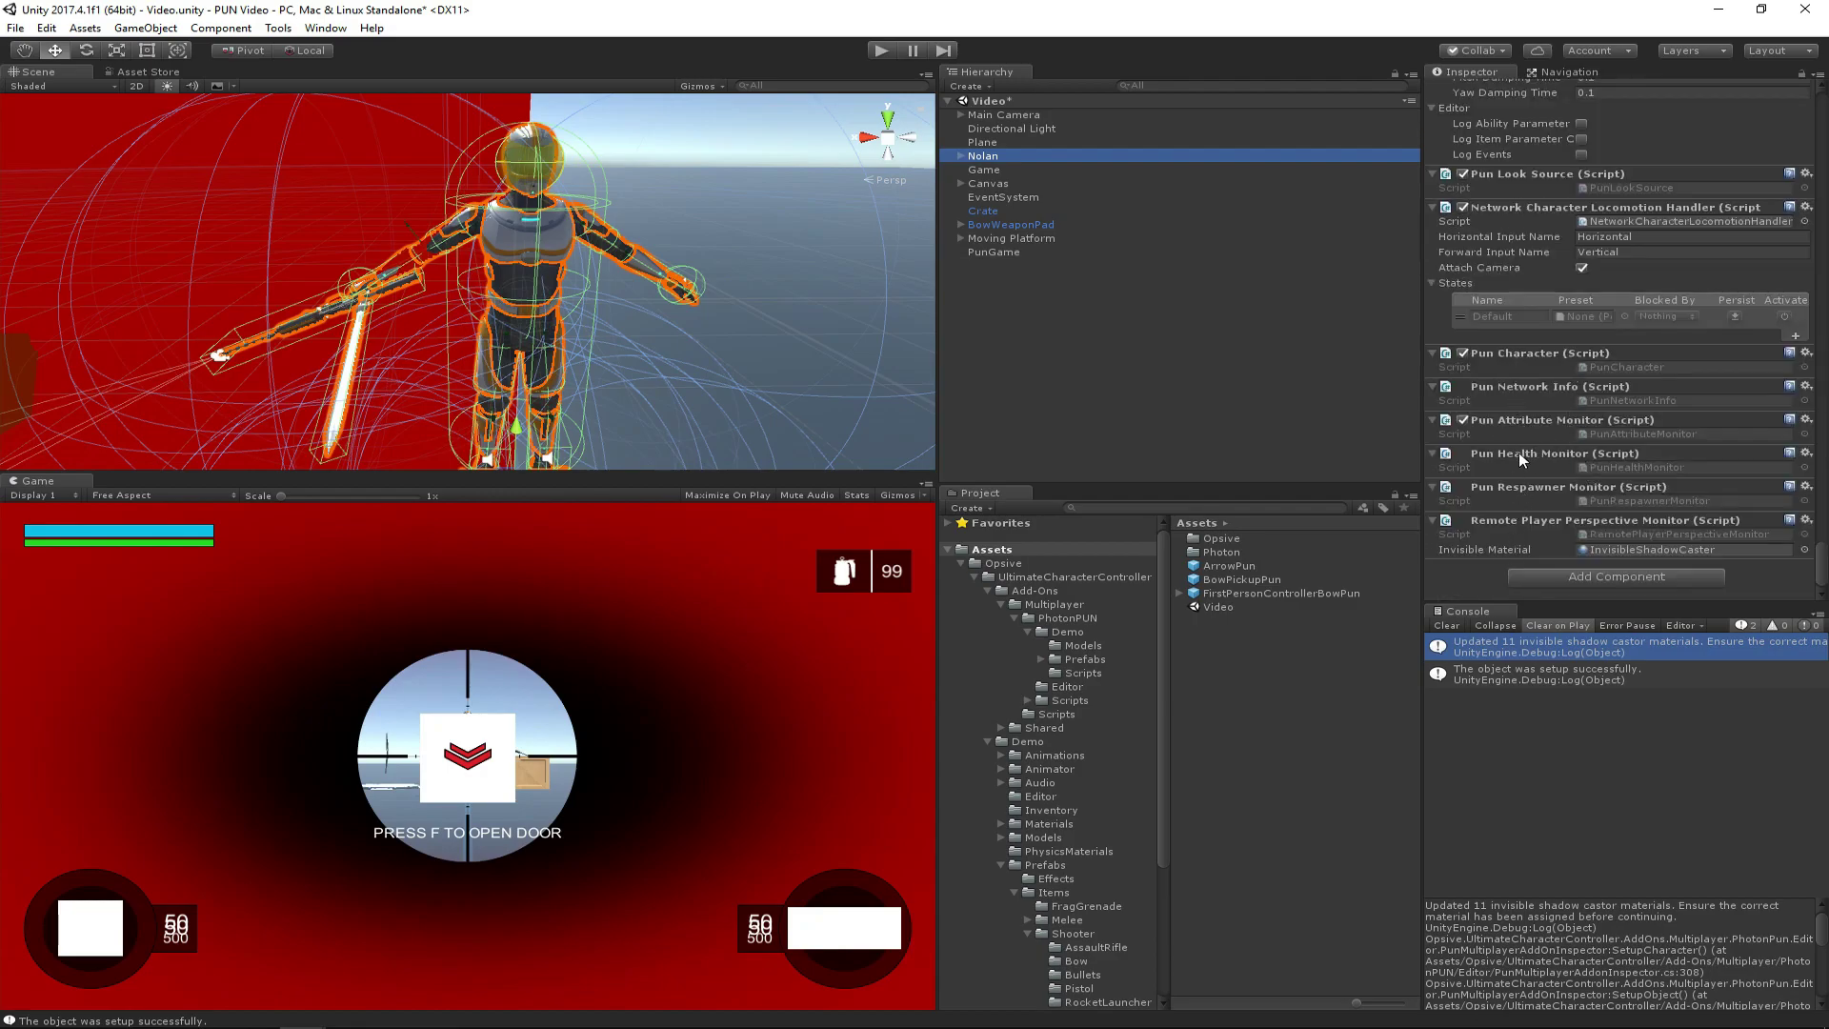
scroll(1519, 452, "up", 3)
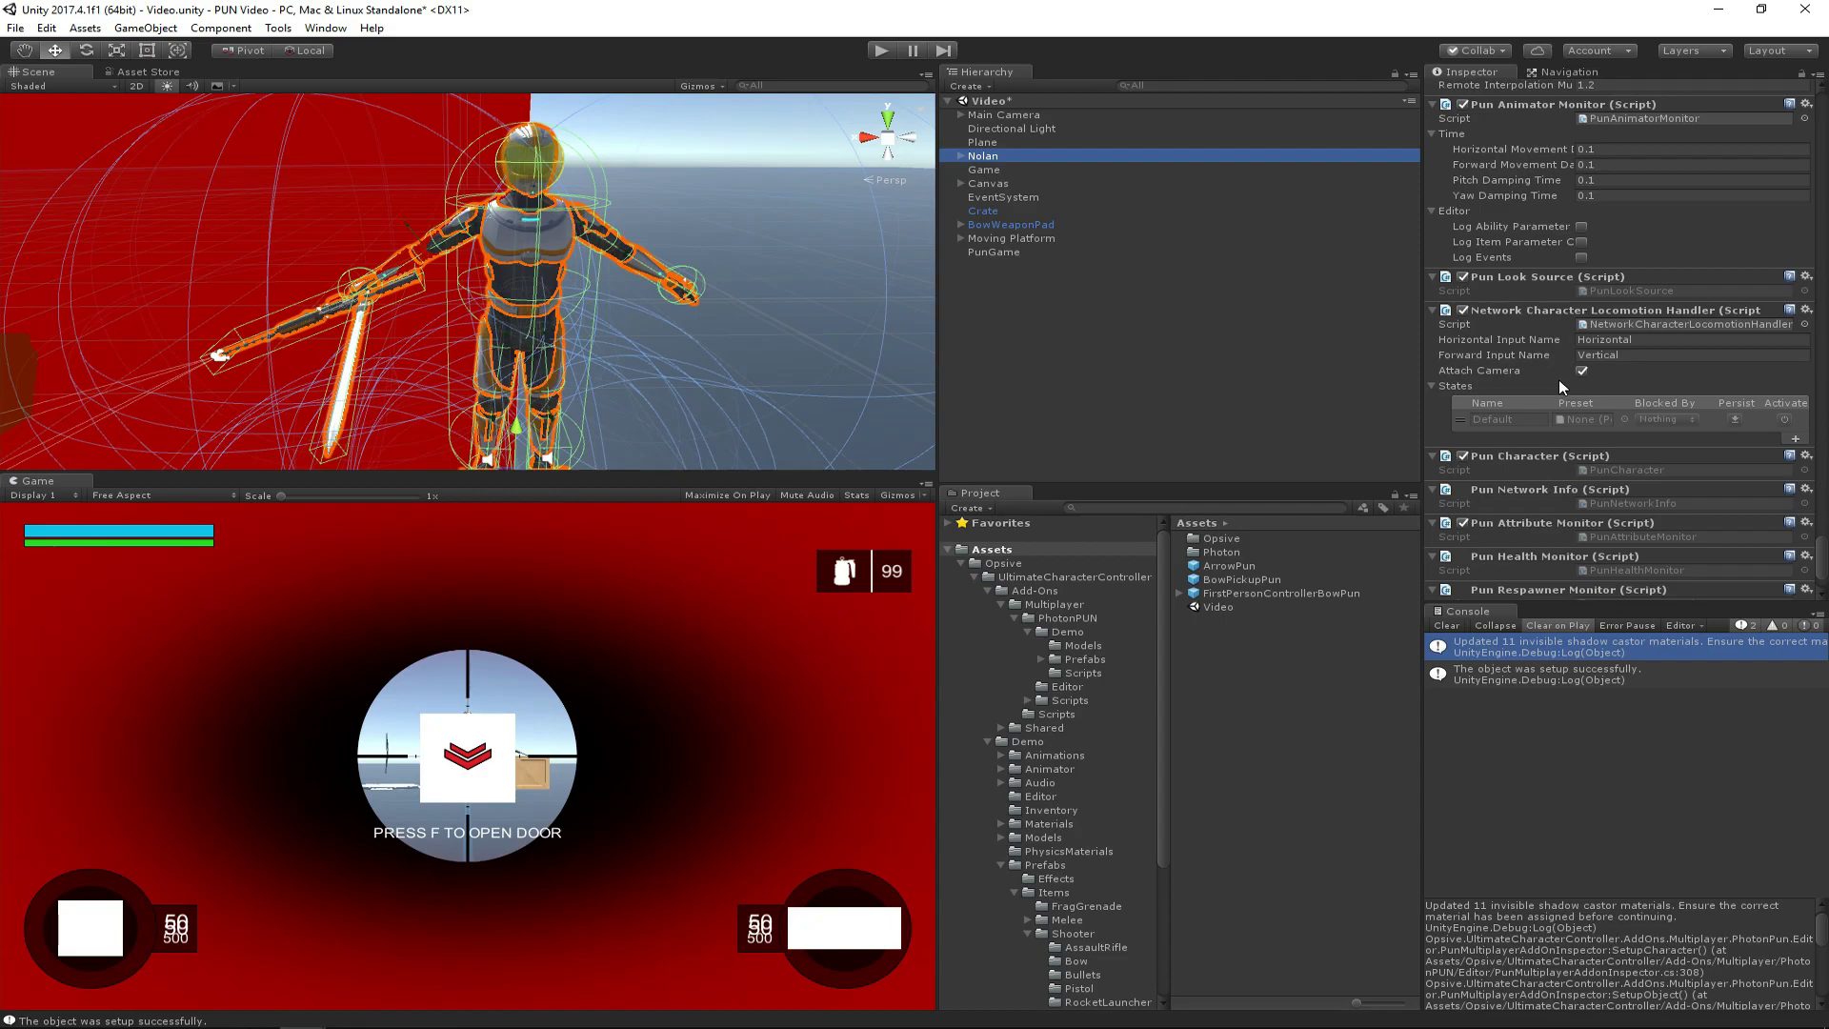
- Examine the components of the AssaultRifle item under Nolan's Items object
left_click(961, 156)
left_click(973, 238)
left_click(971, 265)
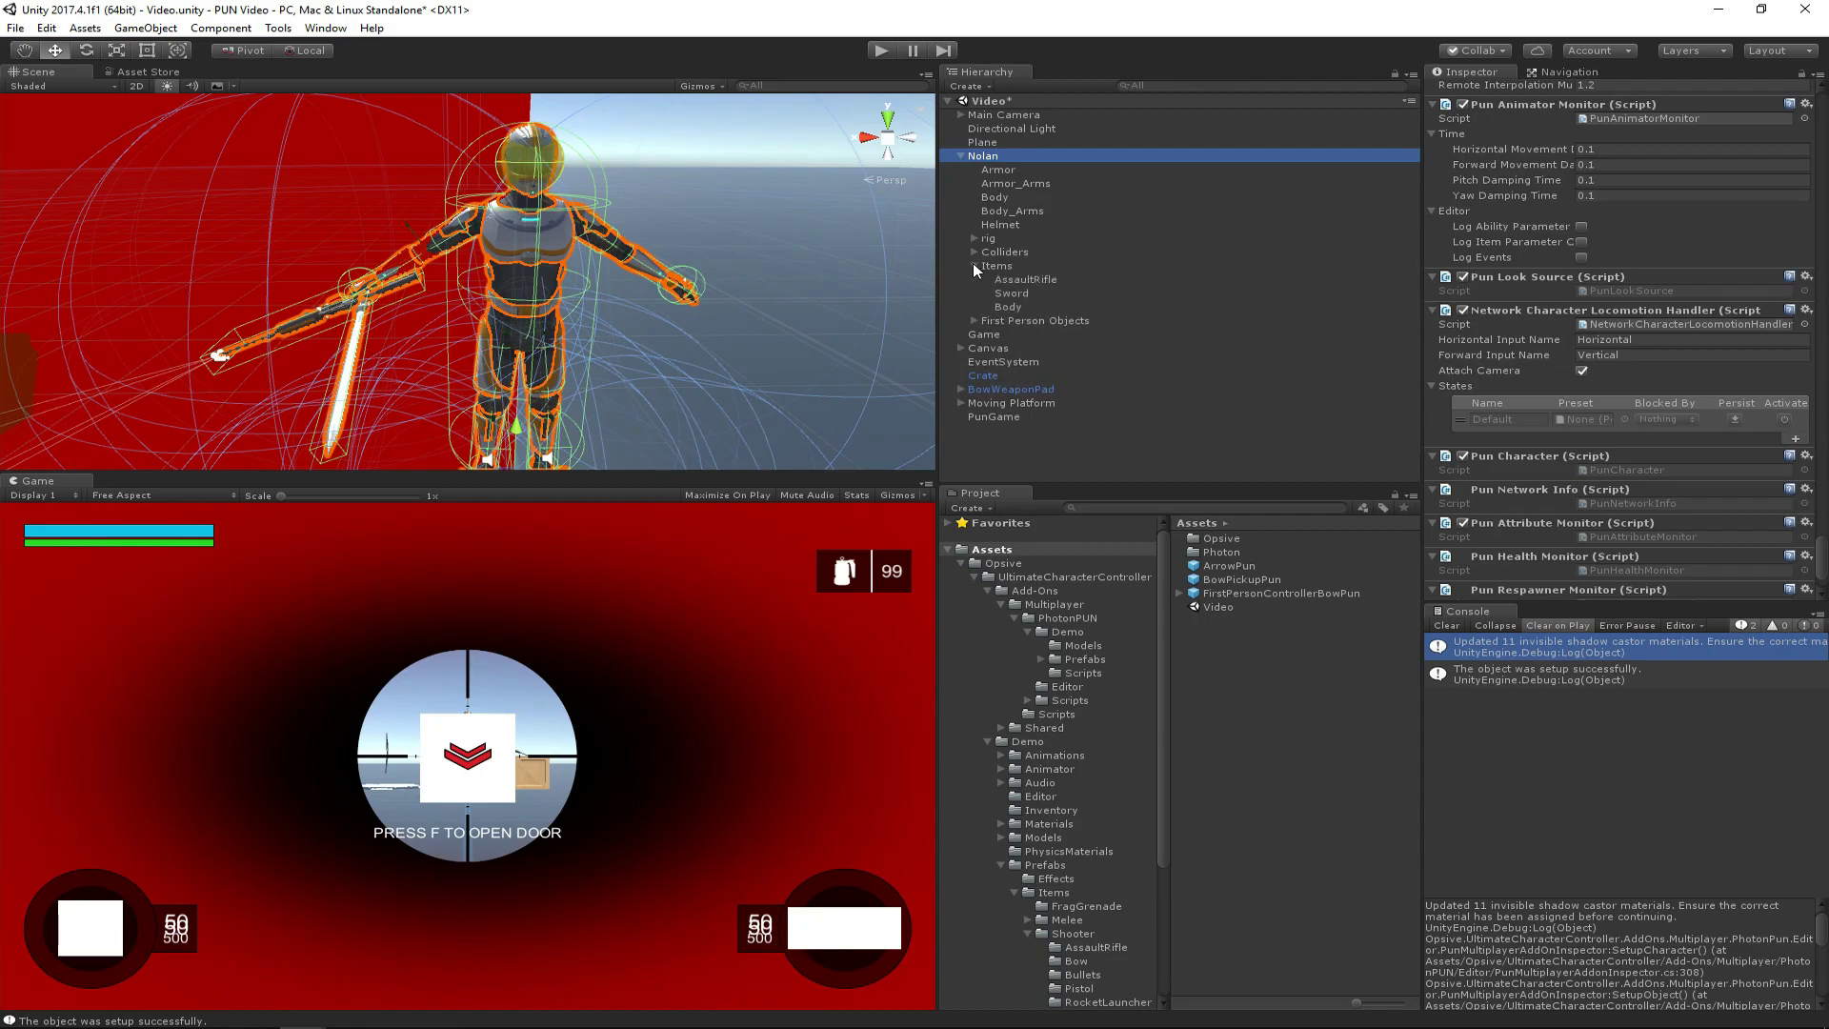
left_click(1018, 280)
scroll(1638, 311, "down", 10)
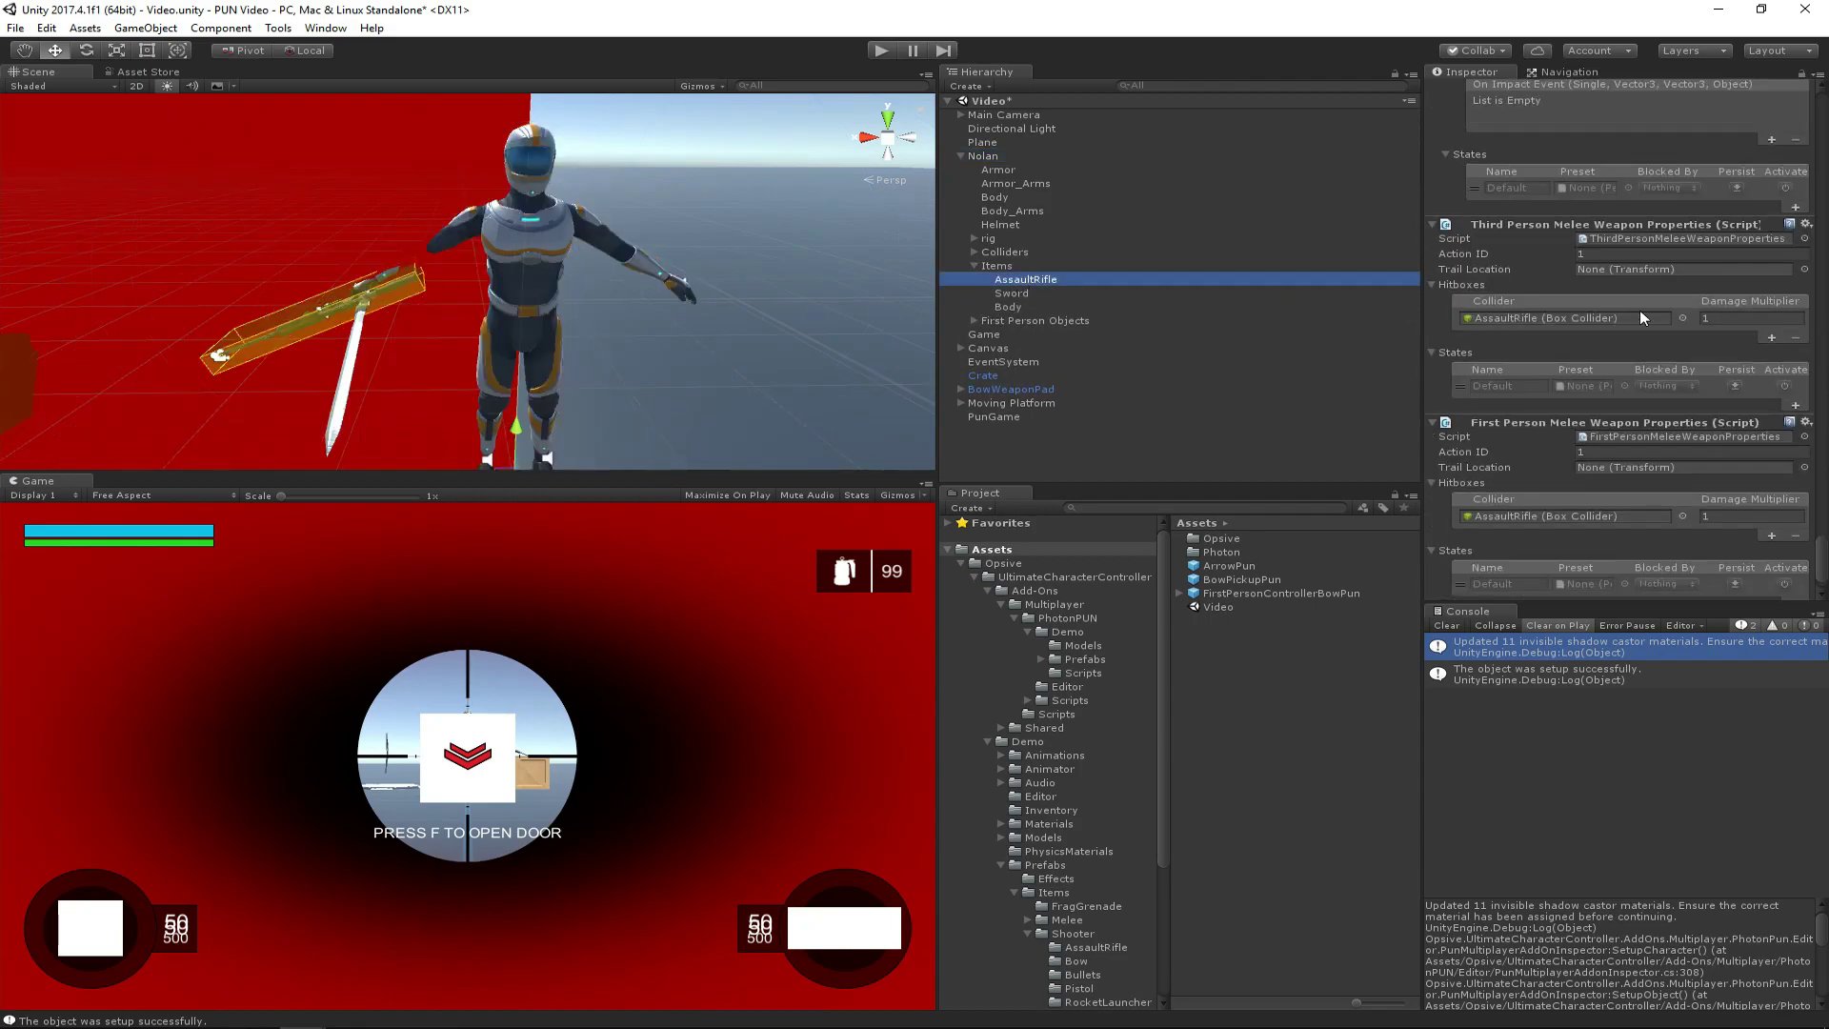
scroll(1637, 314, "down", 15)
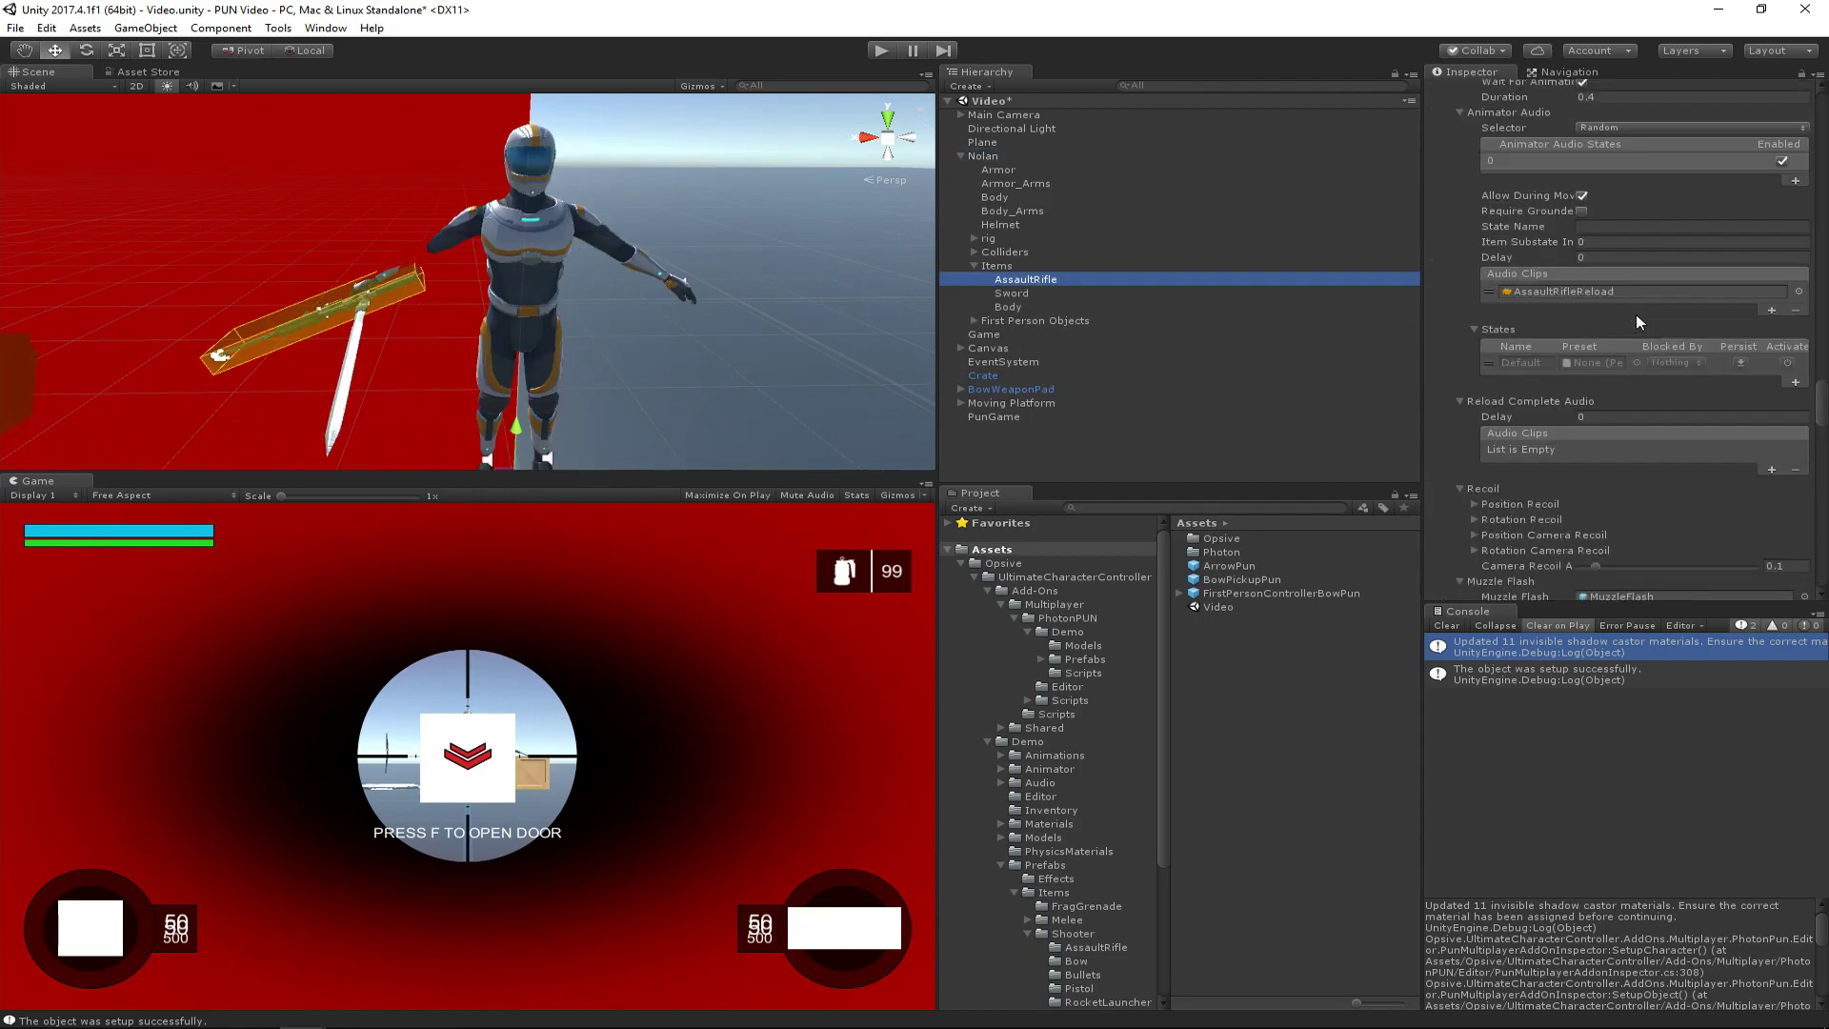
scroll(1636, 316, "down", 15)
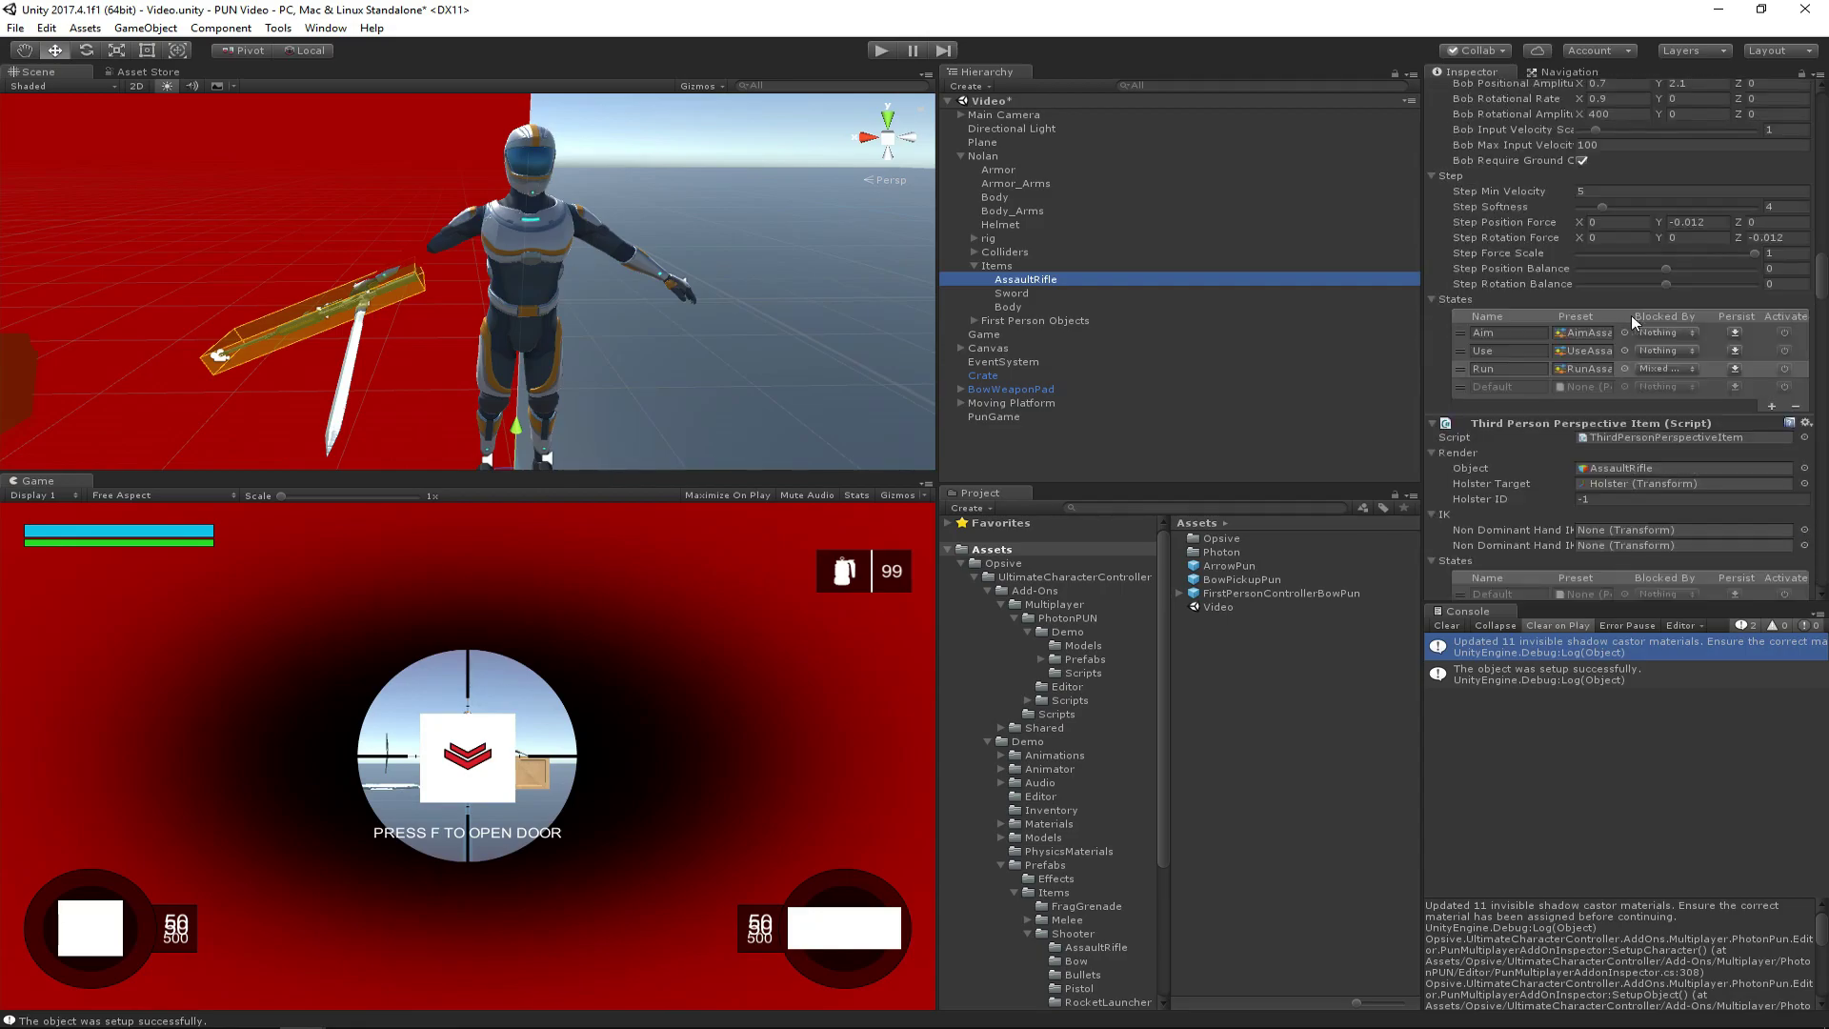
- Locate the AssaultRifle item's drop prefab in the project and select the AssaultRiflePickup asset
scroll(1629, 315, "up", 15)
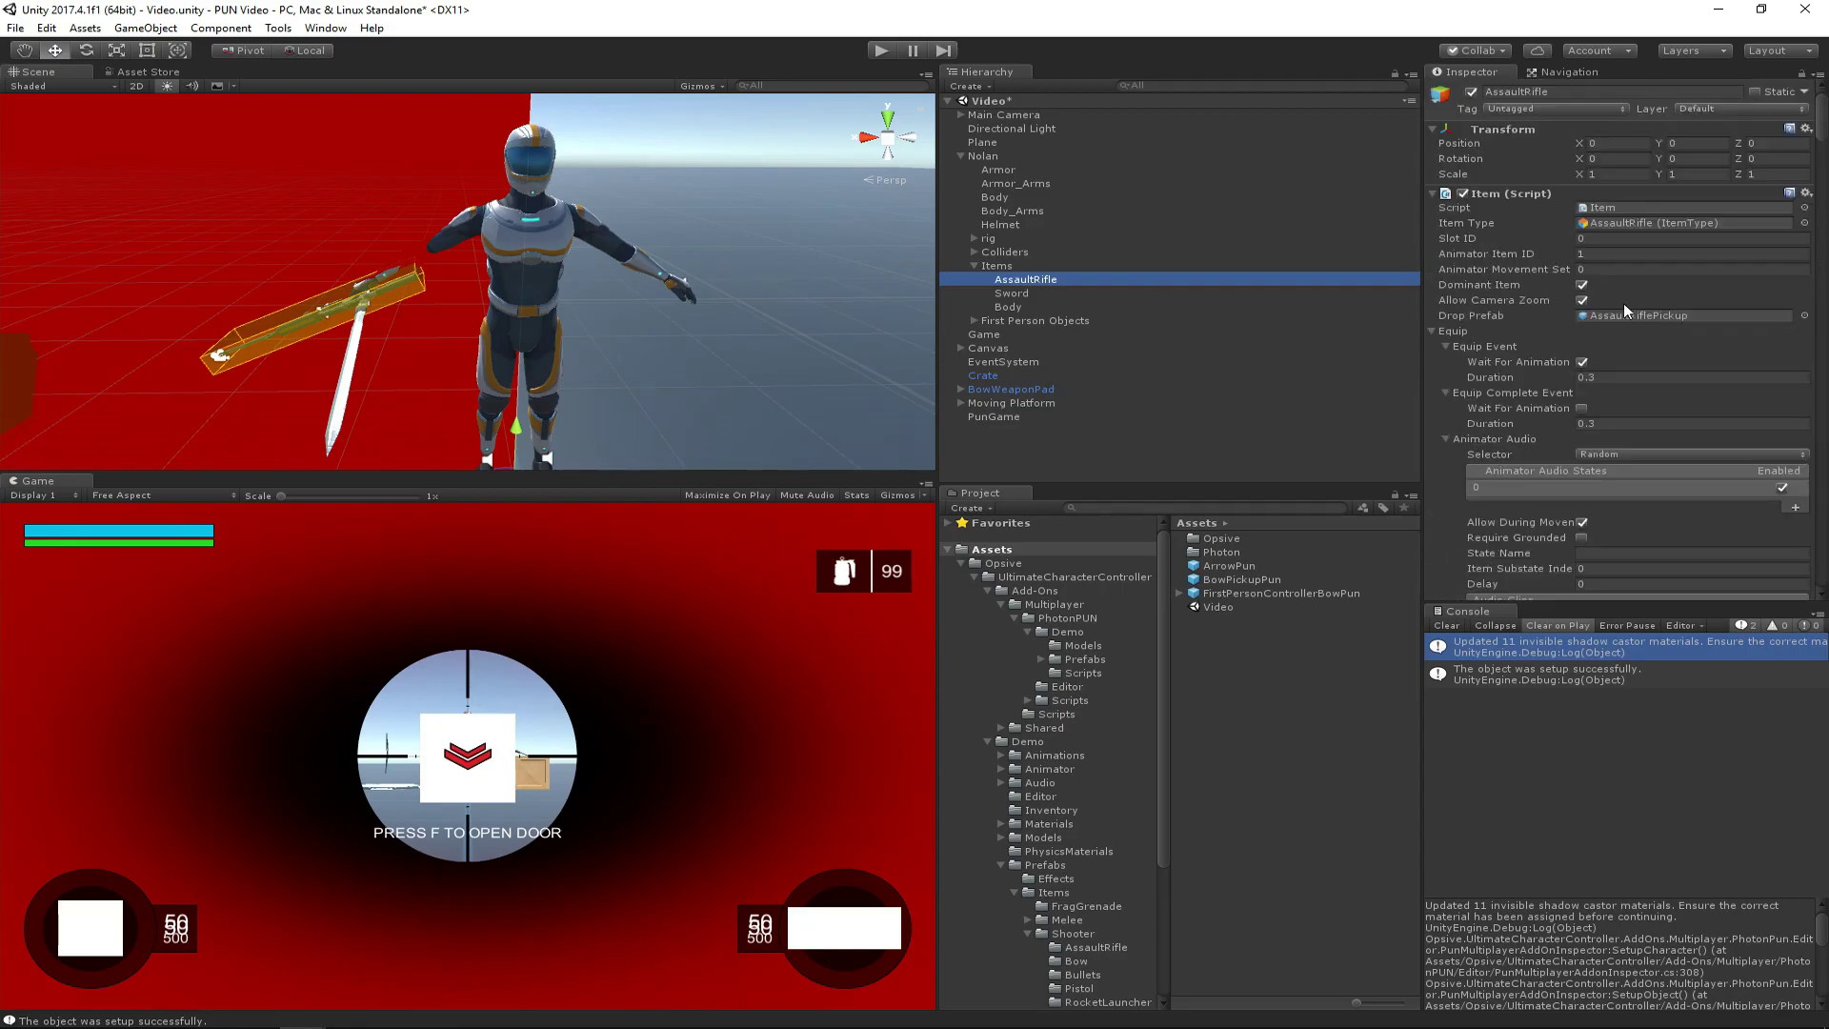
scroll(1624, 303, "down", 1)
left_click(1660, 263)
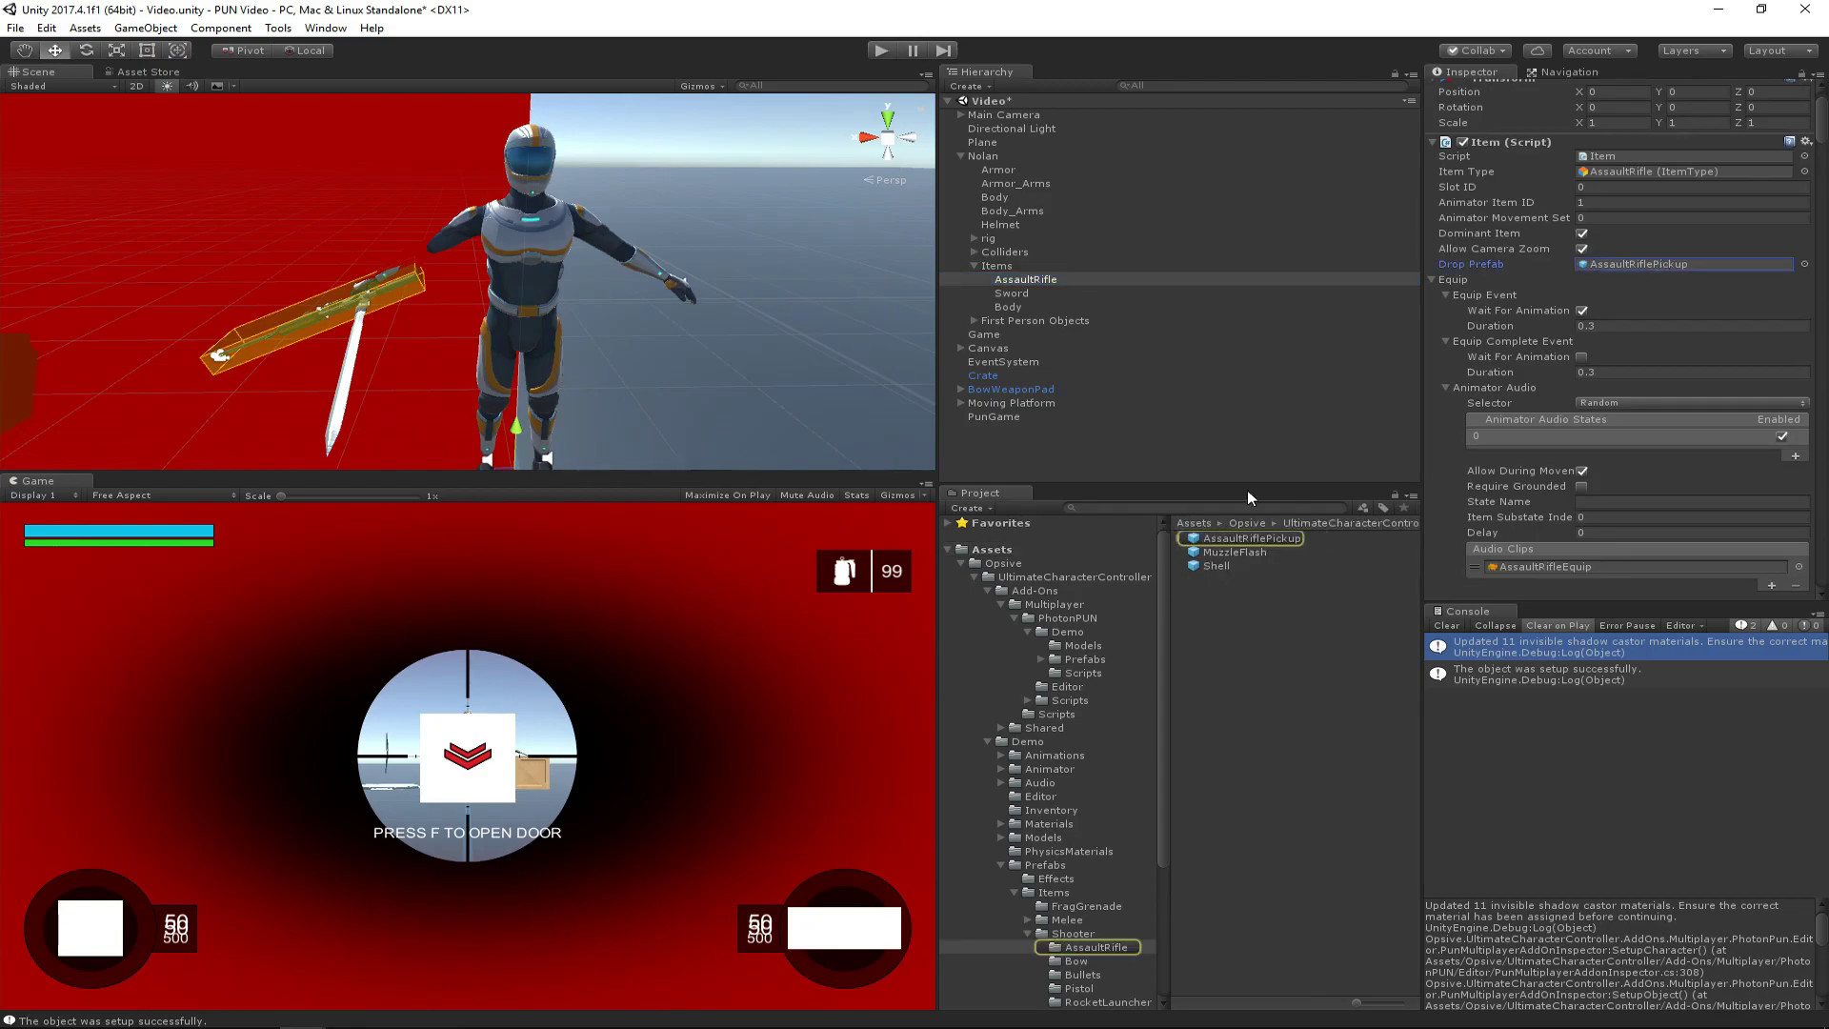
left_click(1254, 535)
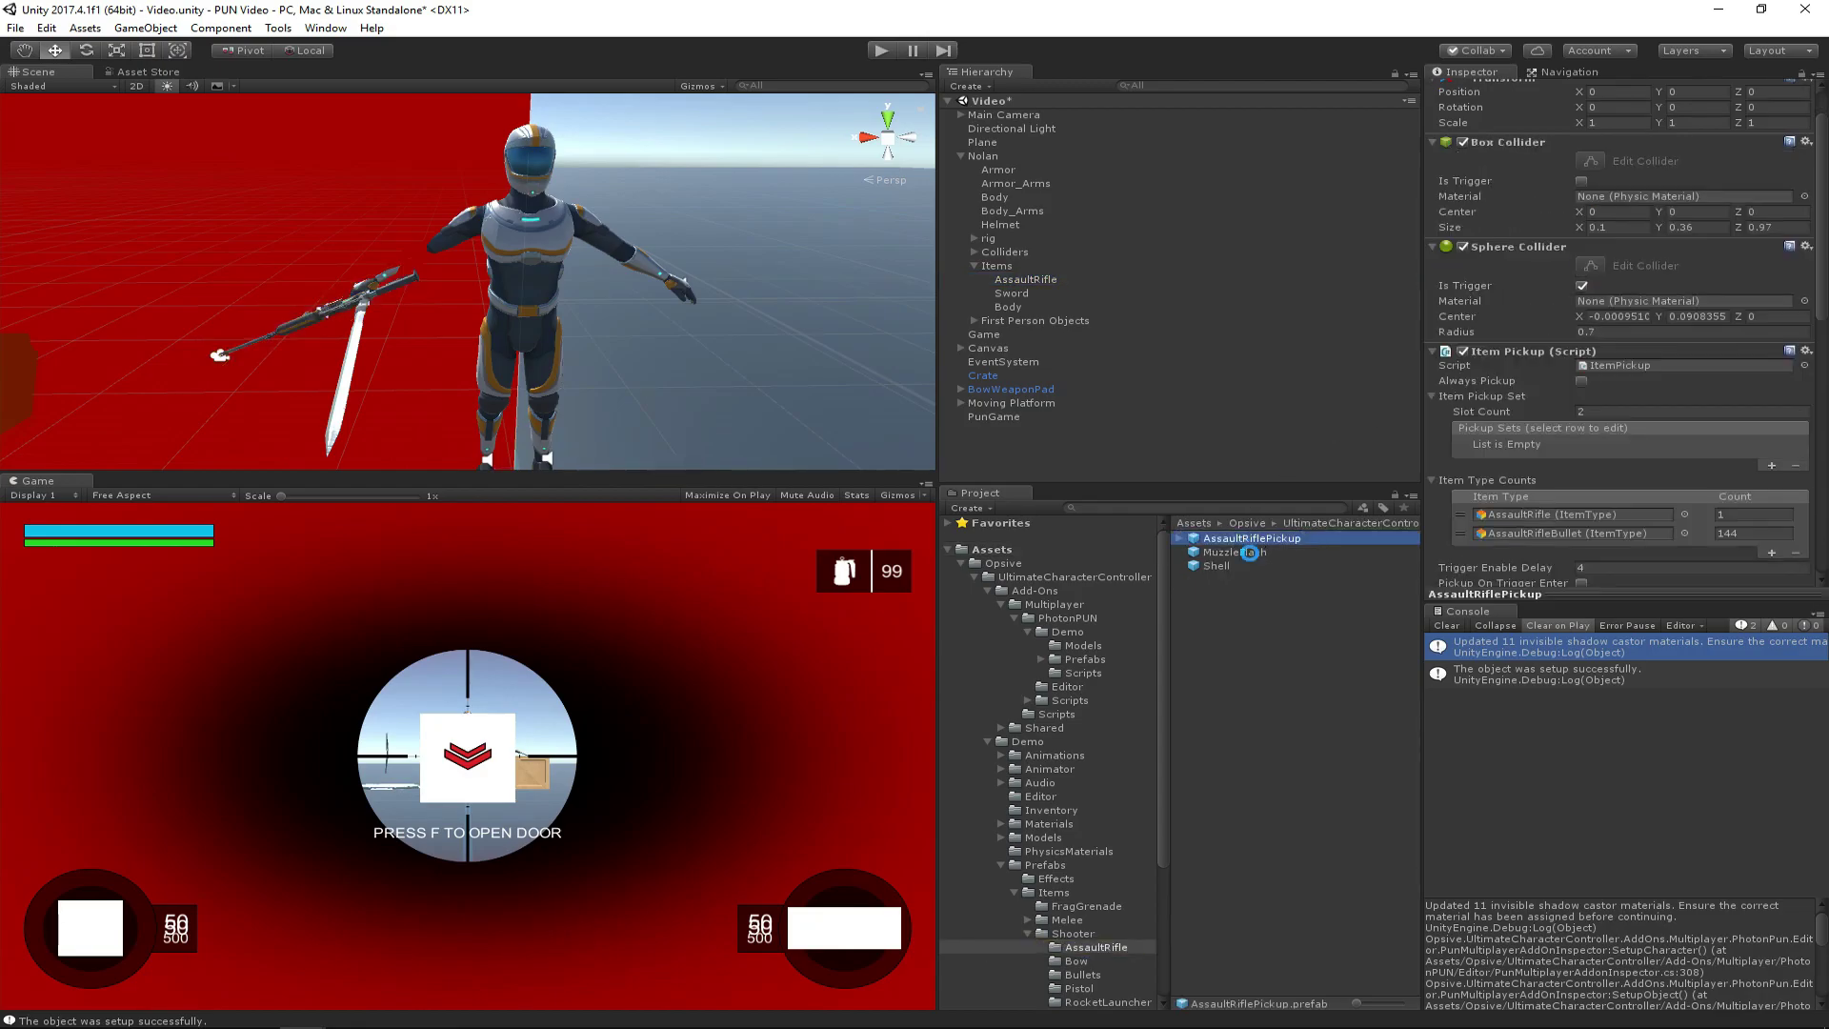
- Duplicate the AssaultRiflePickup prefab and the Sword item's SwordPickup drop prefab, and move both copies to the root Assets folder
key("ctrl+d")
left_click_drag(1251, 559, 1061, 549)
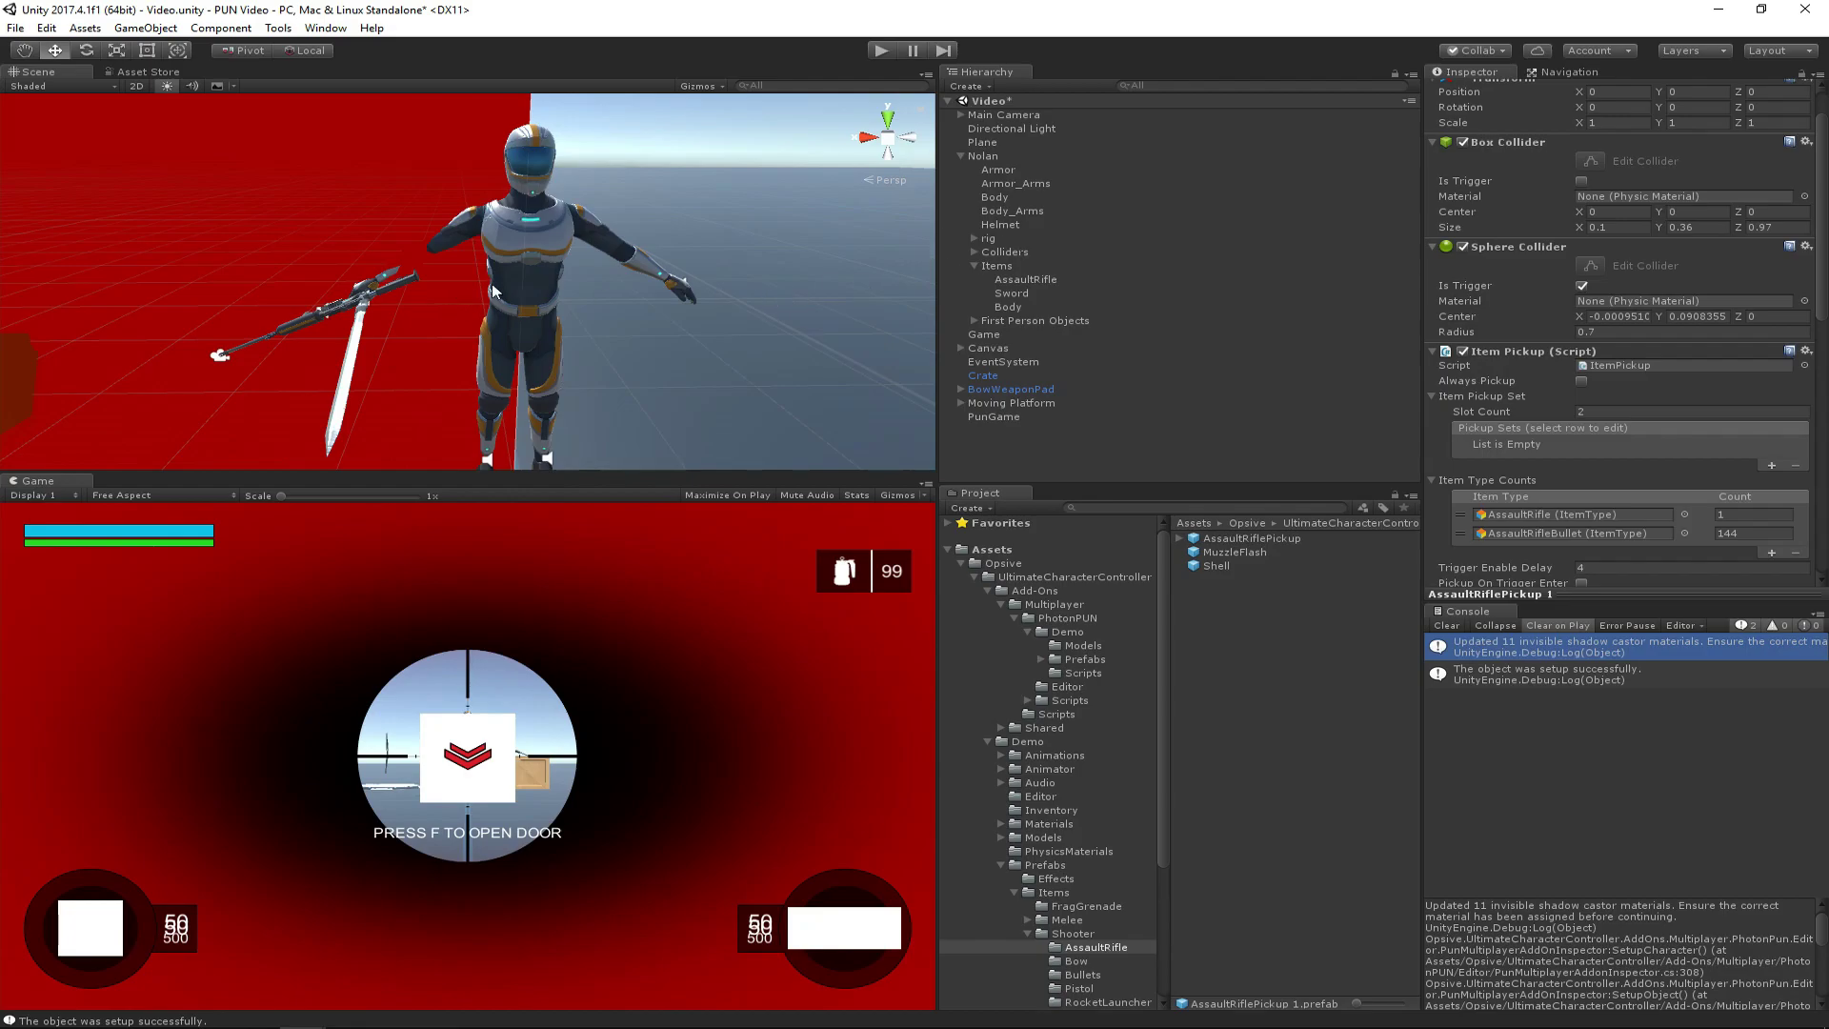
left_click(1000, 297)
scroll(1568, 242, "up", 2)
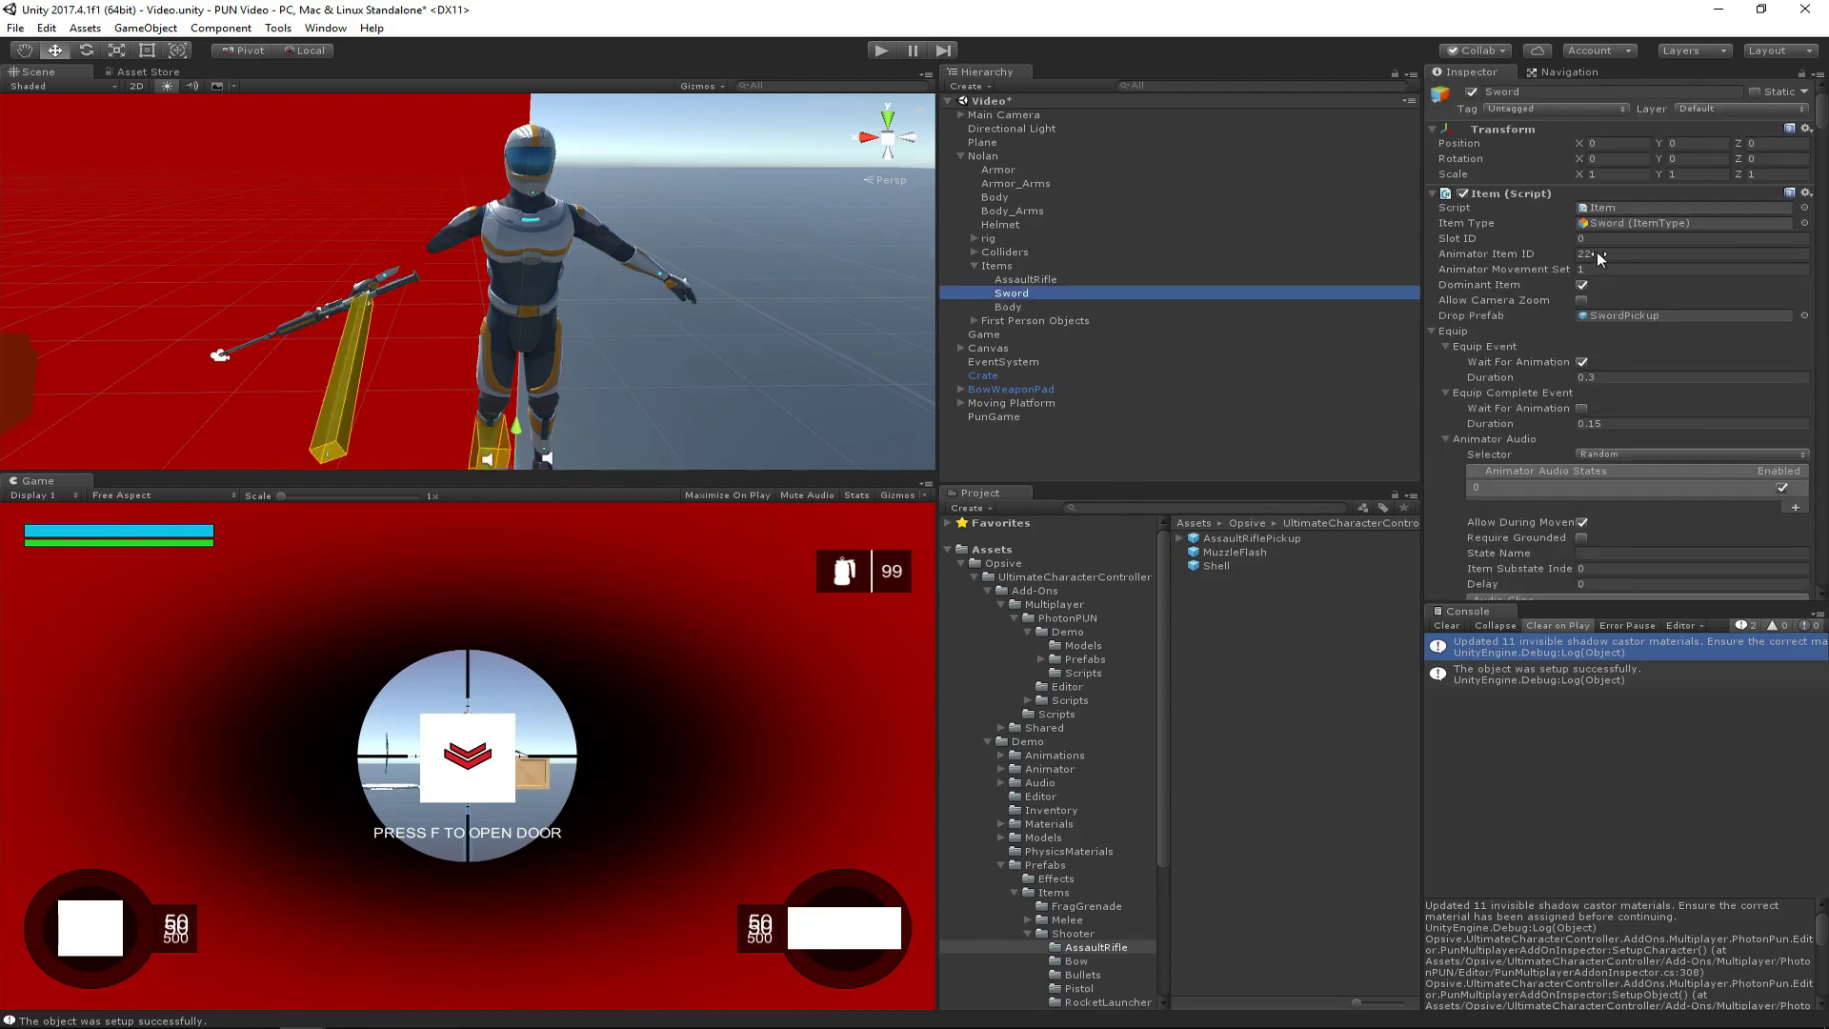
left_click(1625, 317)
left_click(1239, 538)
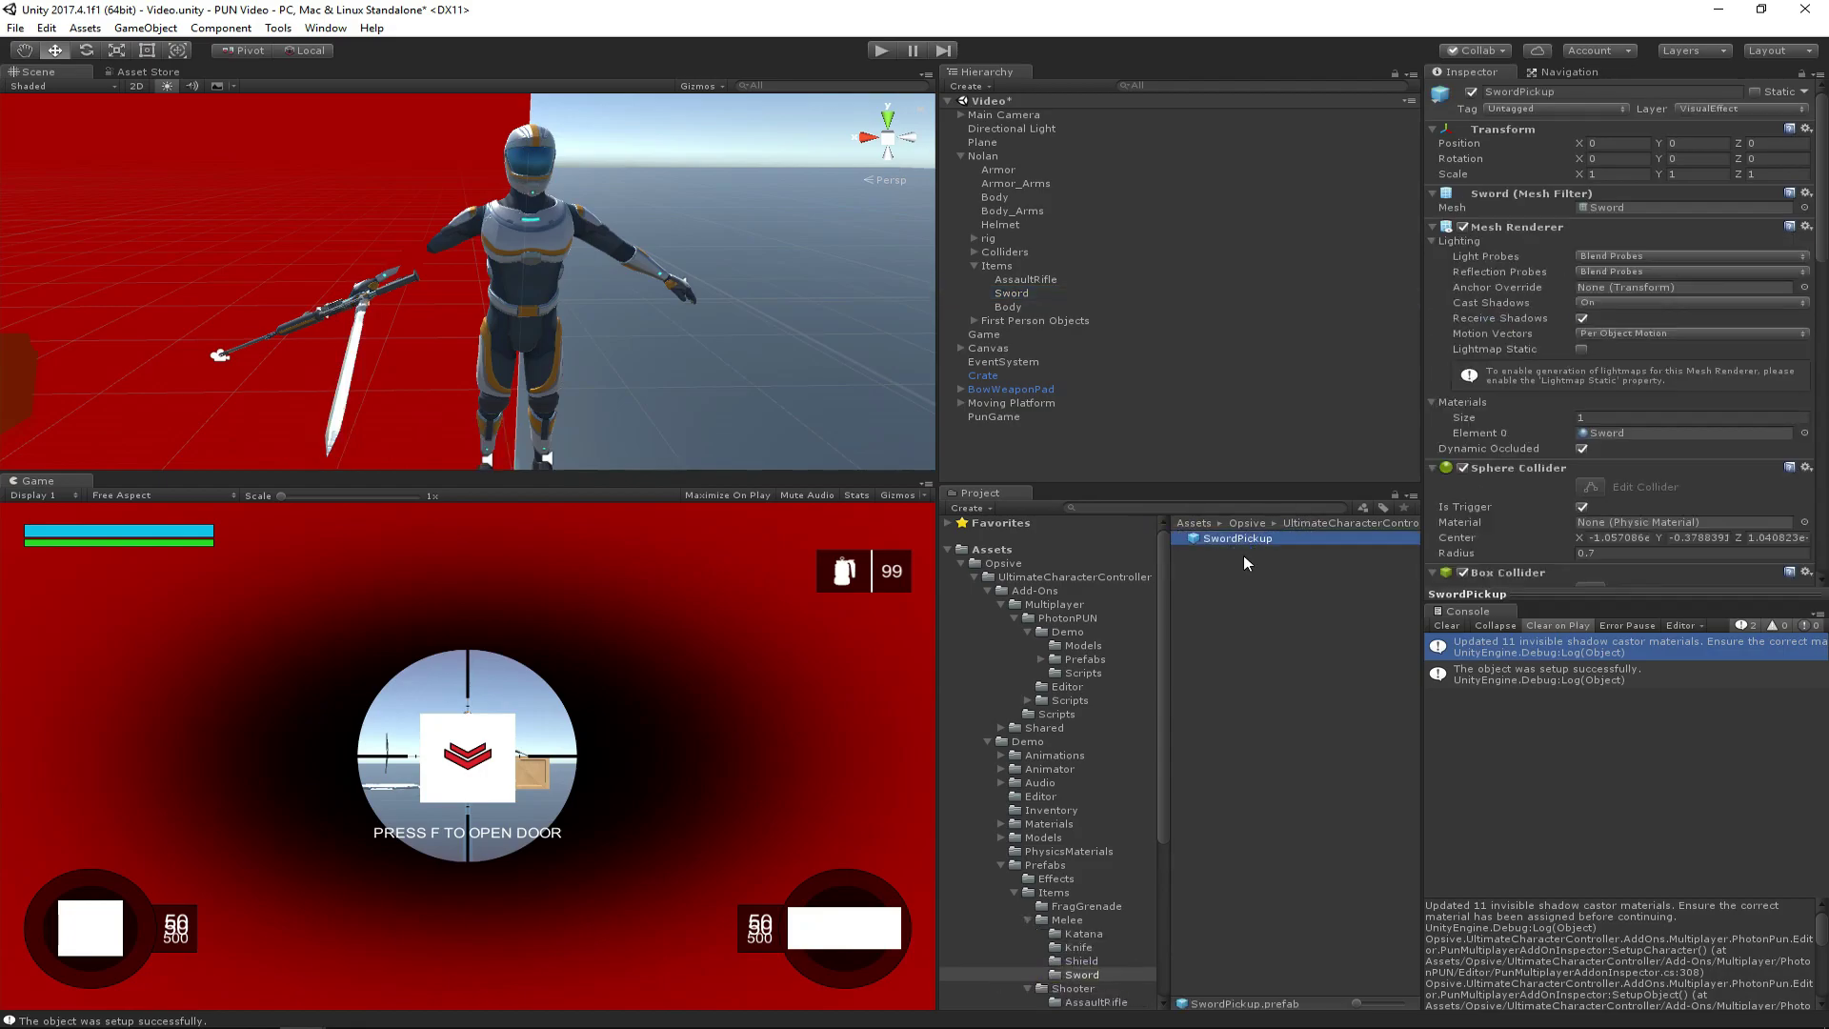
left_click(1063, 547)
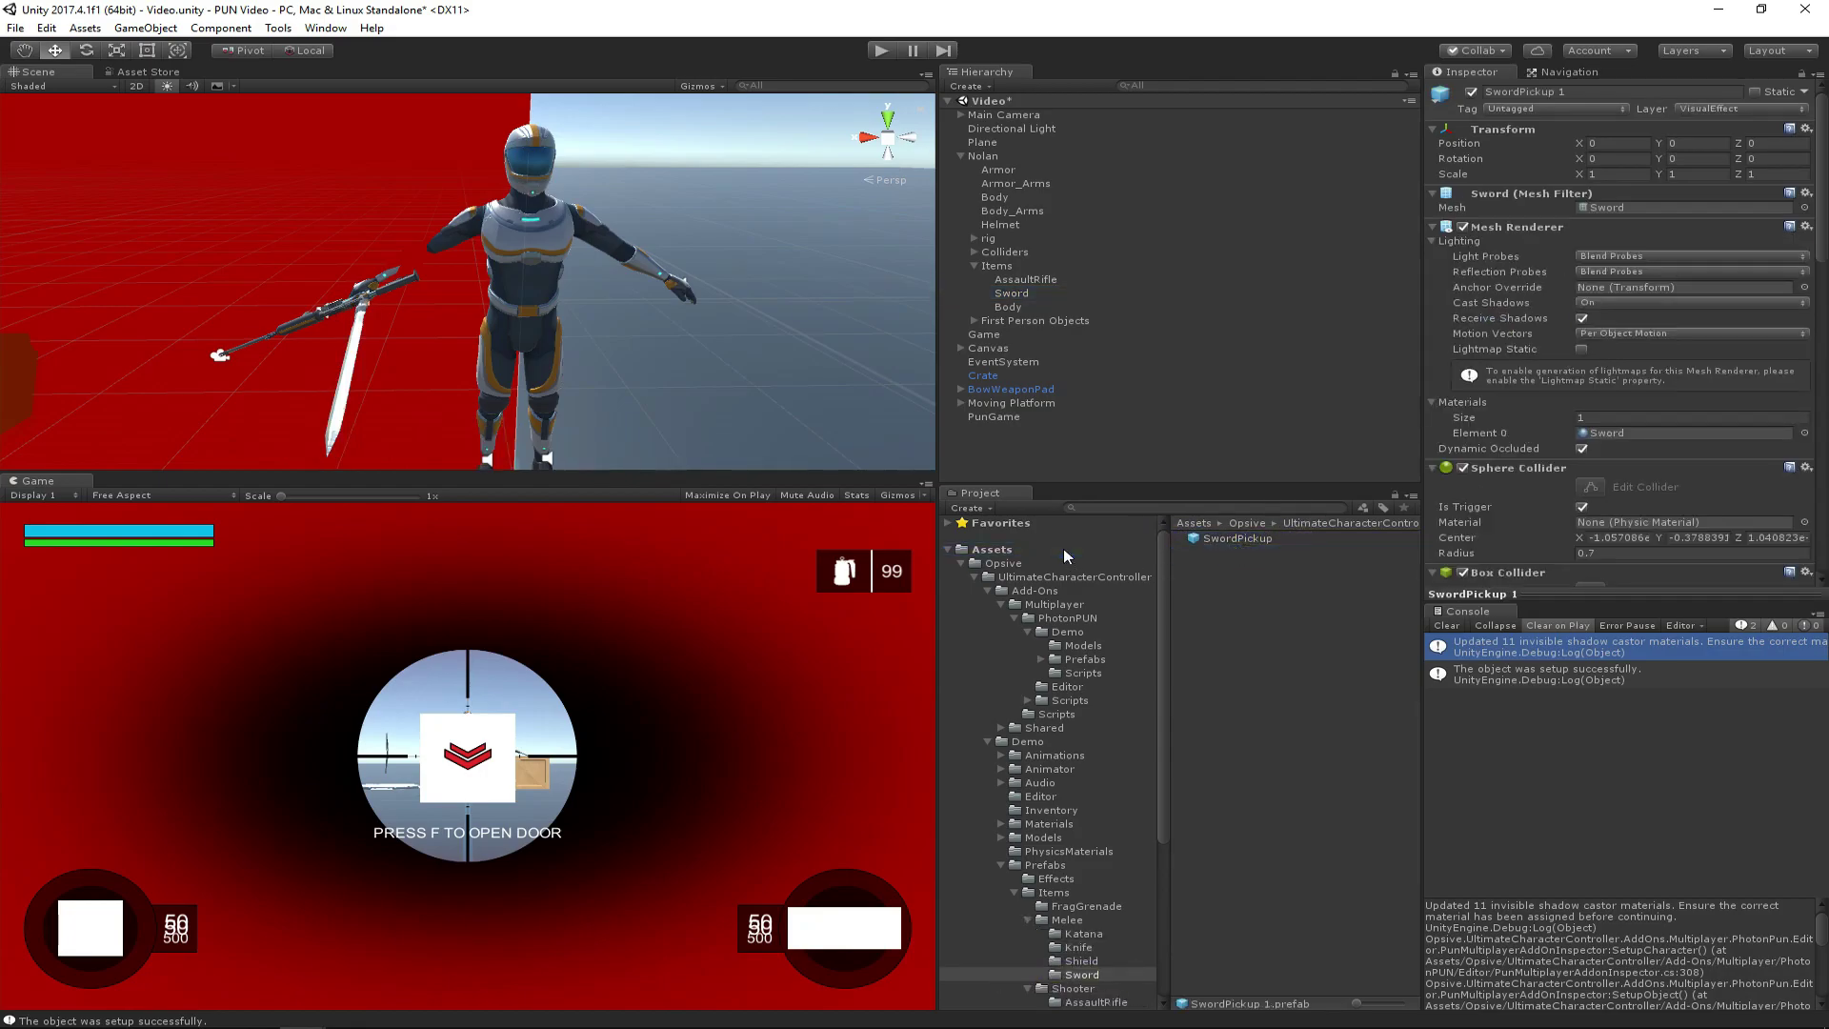
- Rename the duplicated sword pickup prefab as SwordPickupPun
left_click(1238, 620)
left_click(1271, 621)
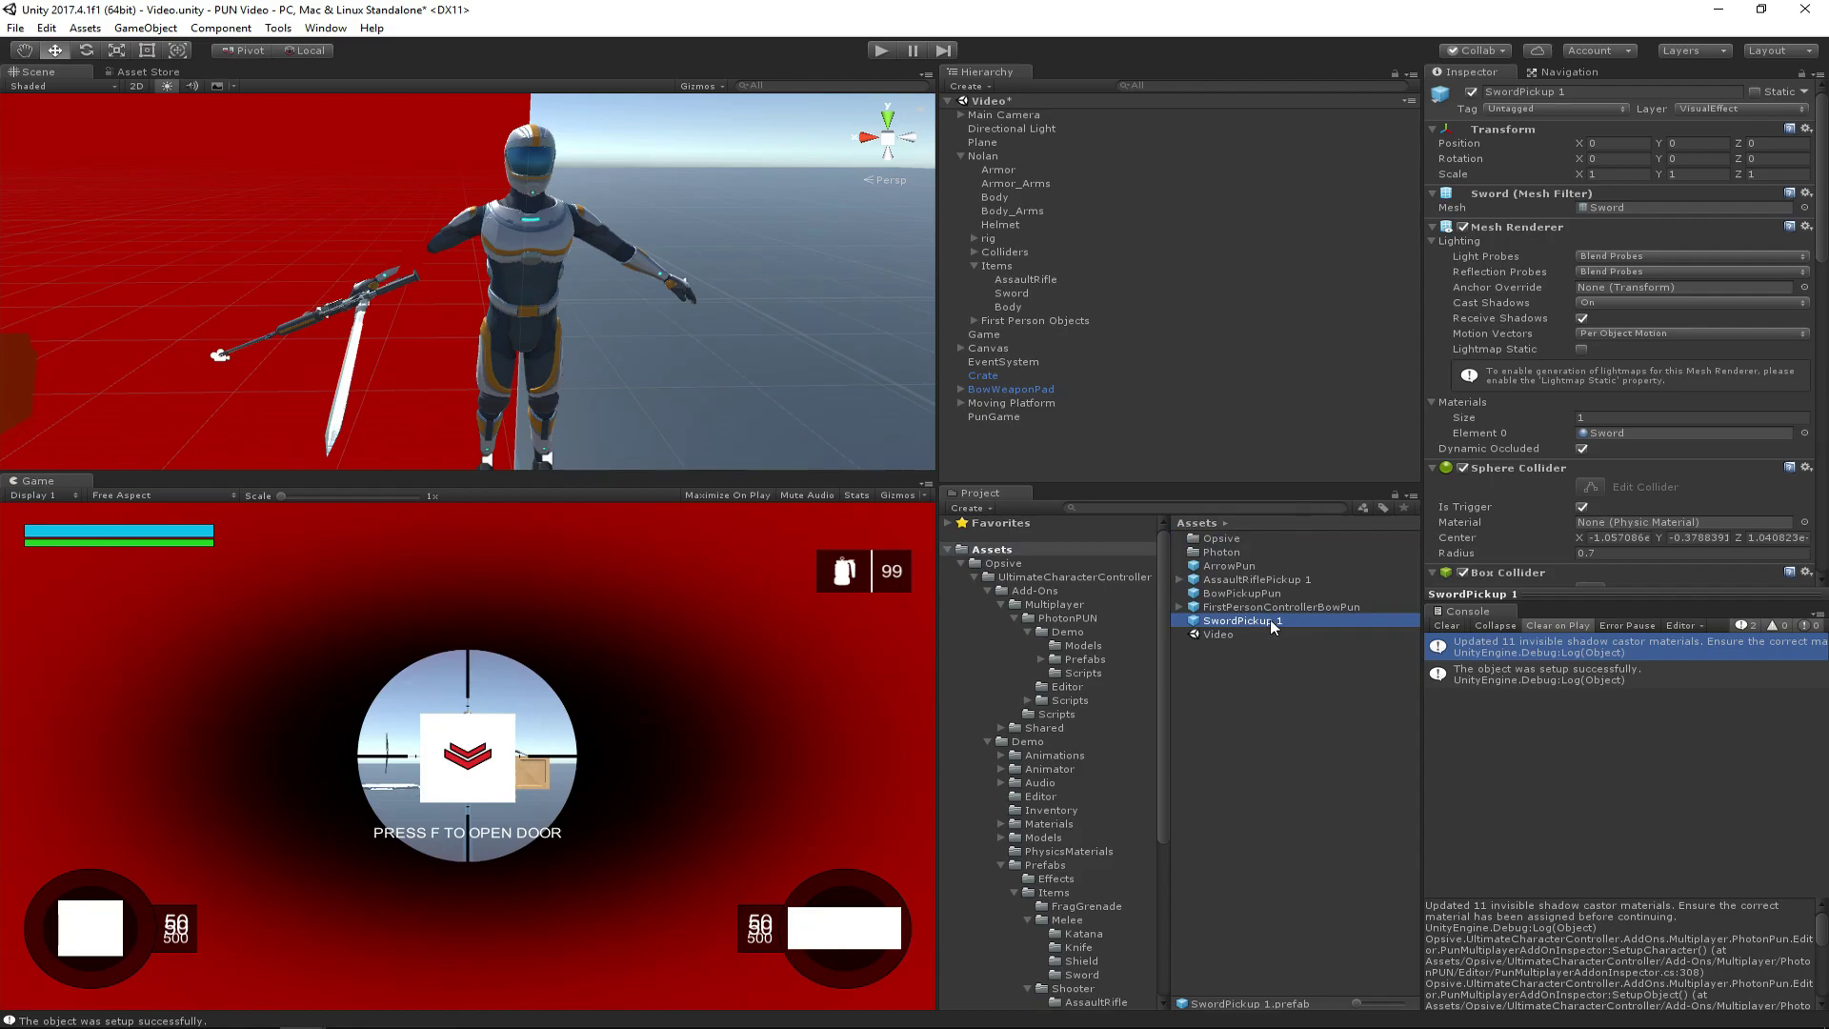
left_click_drag(1272, 620, 1331, 622)
type("Pun")
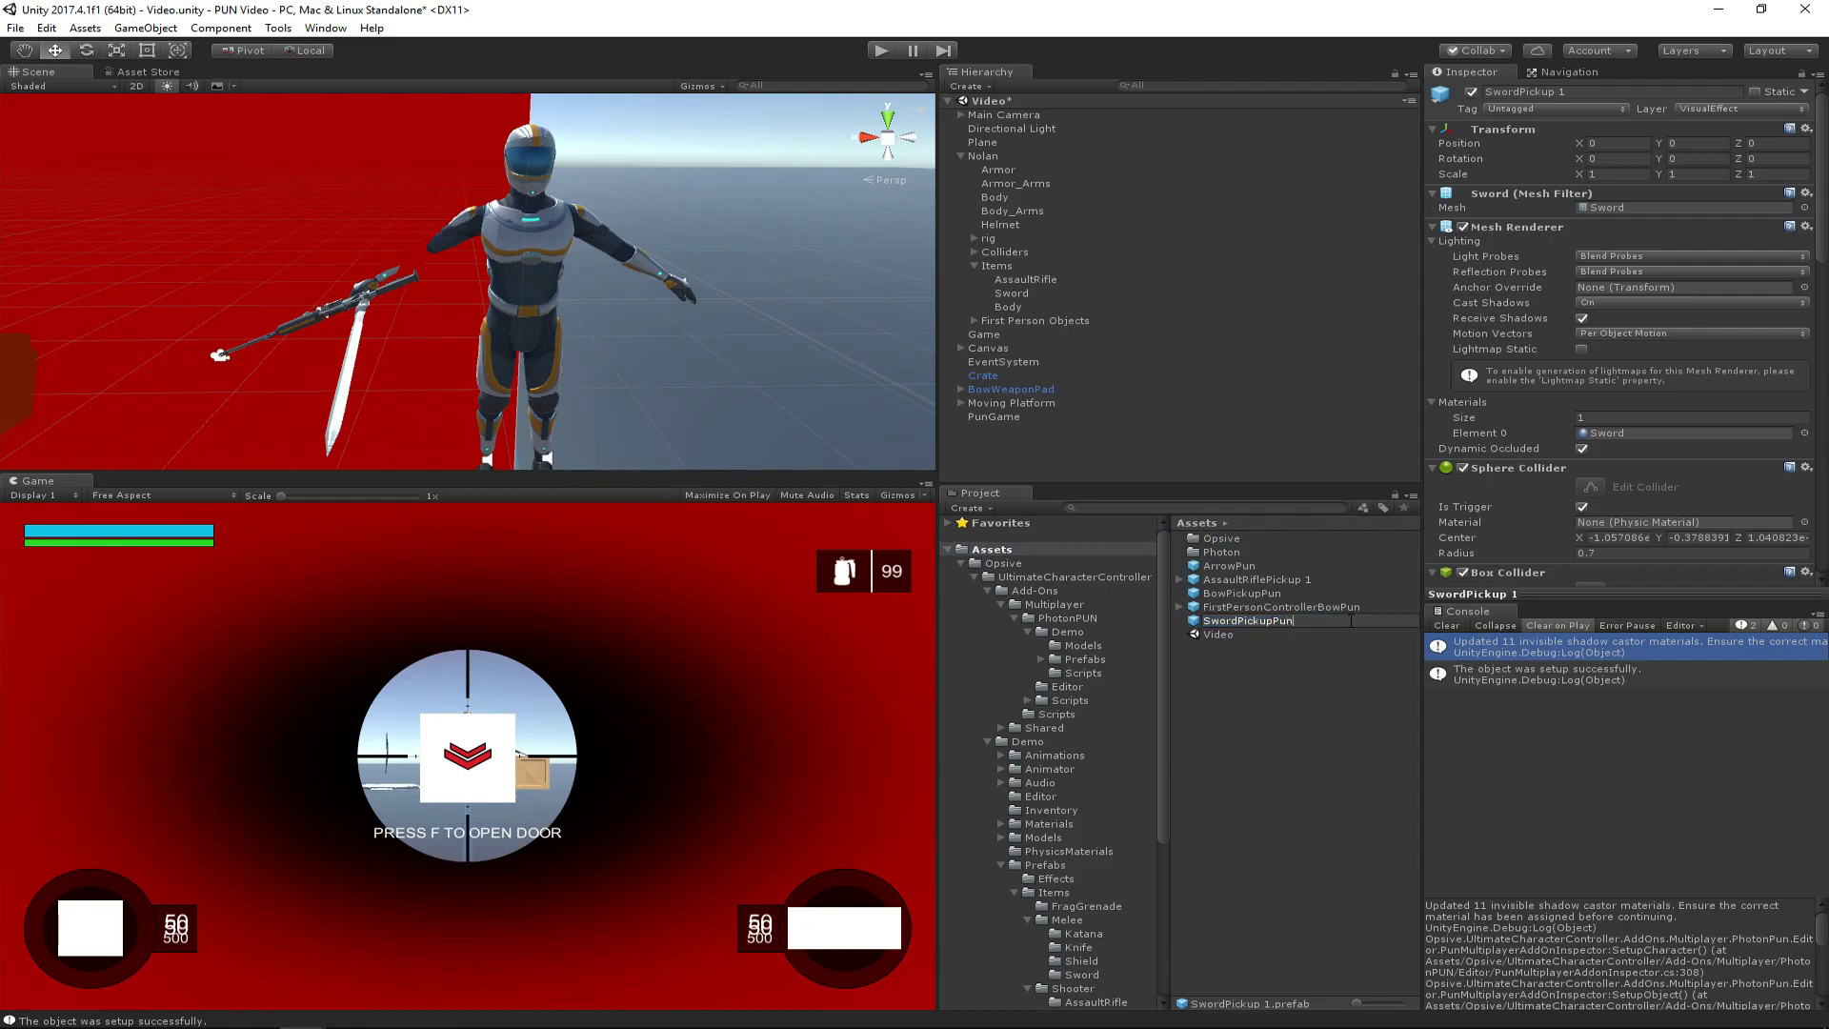
key("Return")
- Rename the duplicated assault rifle pickup prefab as AssaultRiflePickupPun
left_click(1307, 581)
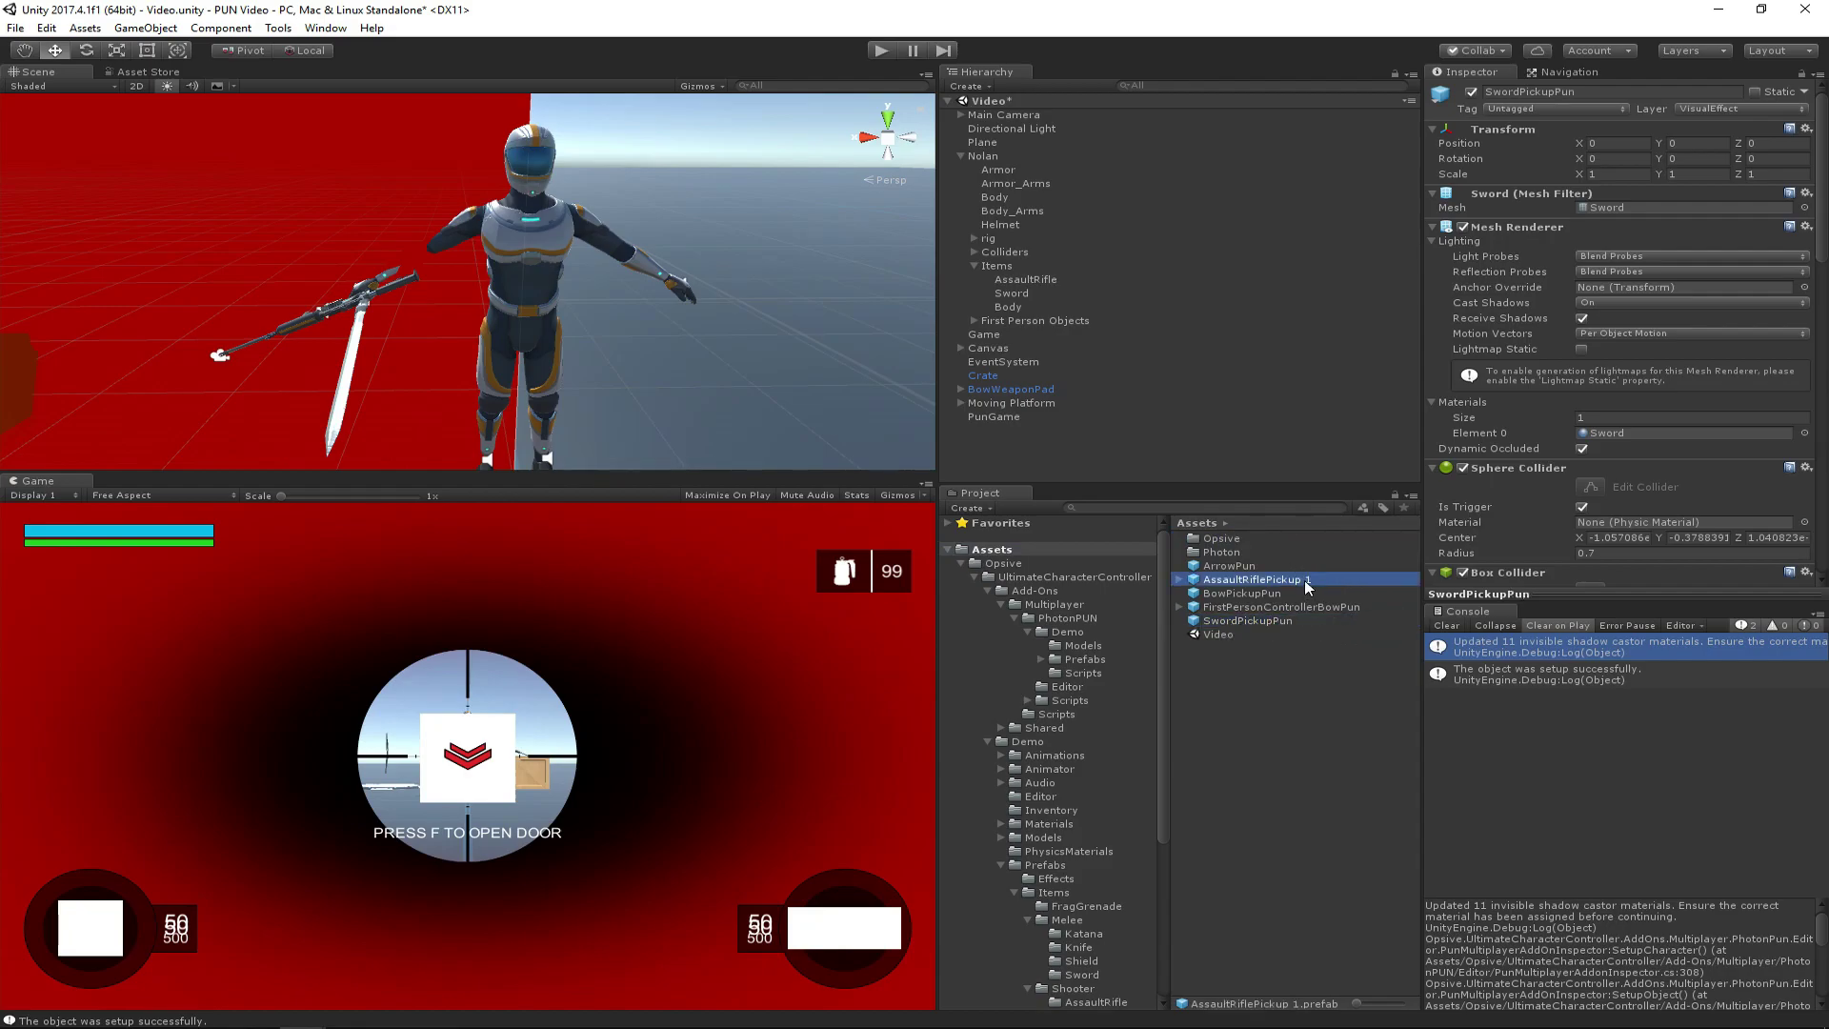
left_click(1300, 580)
double_click(1341, 580)
type("Pun")
key("Return")
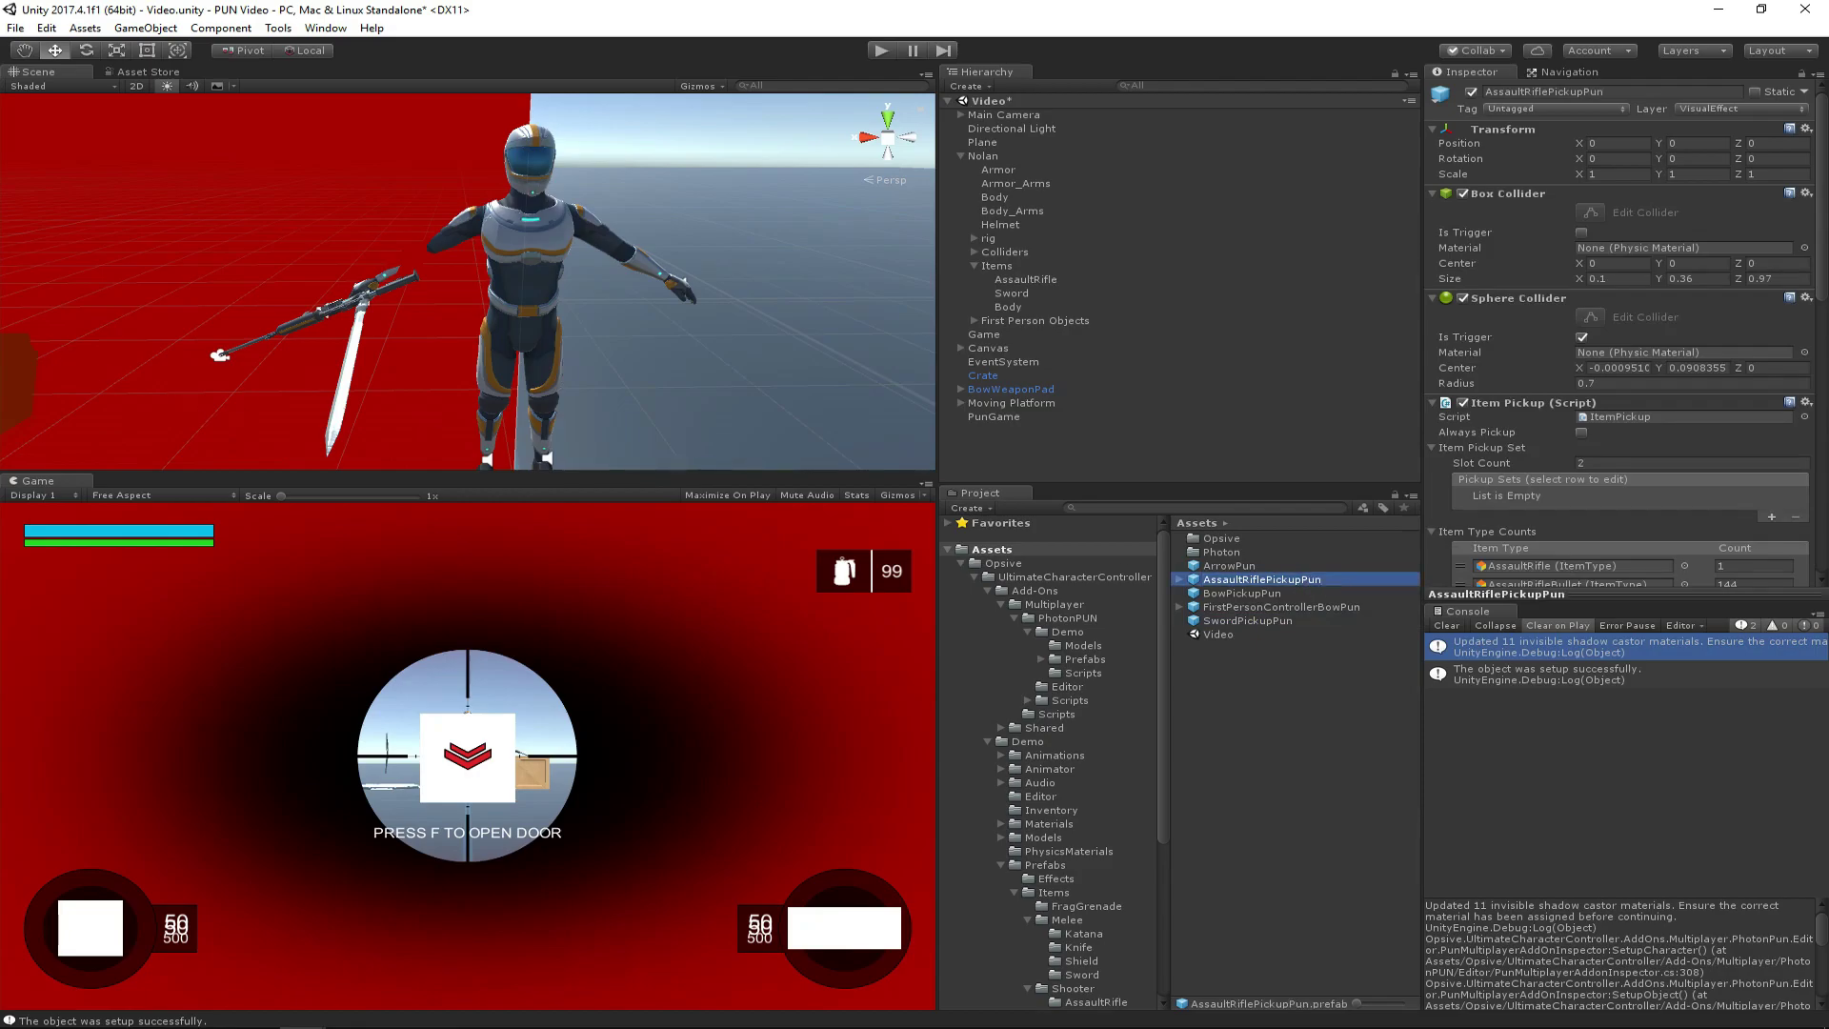
- Run the PUN Multiplayer object setup on the AssaultRiflePickupPun and SwordPickupPun prefabs
left_click_drag(0, 400, 783, 369)
left_click_drag(1253, 579, 752, 611)
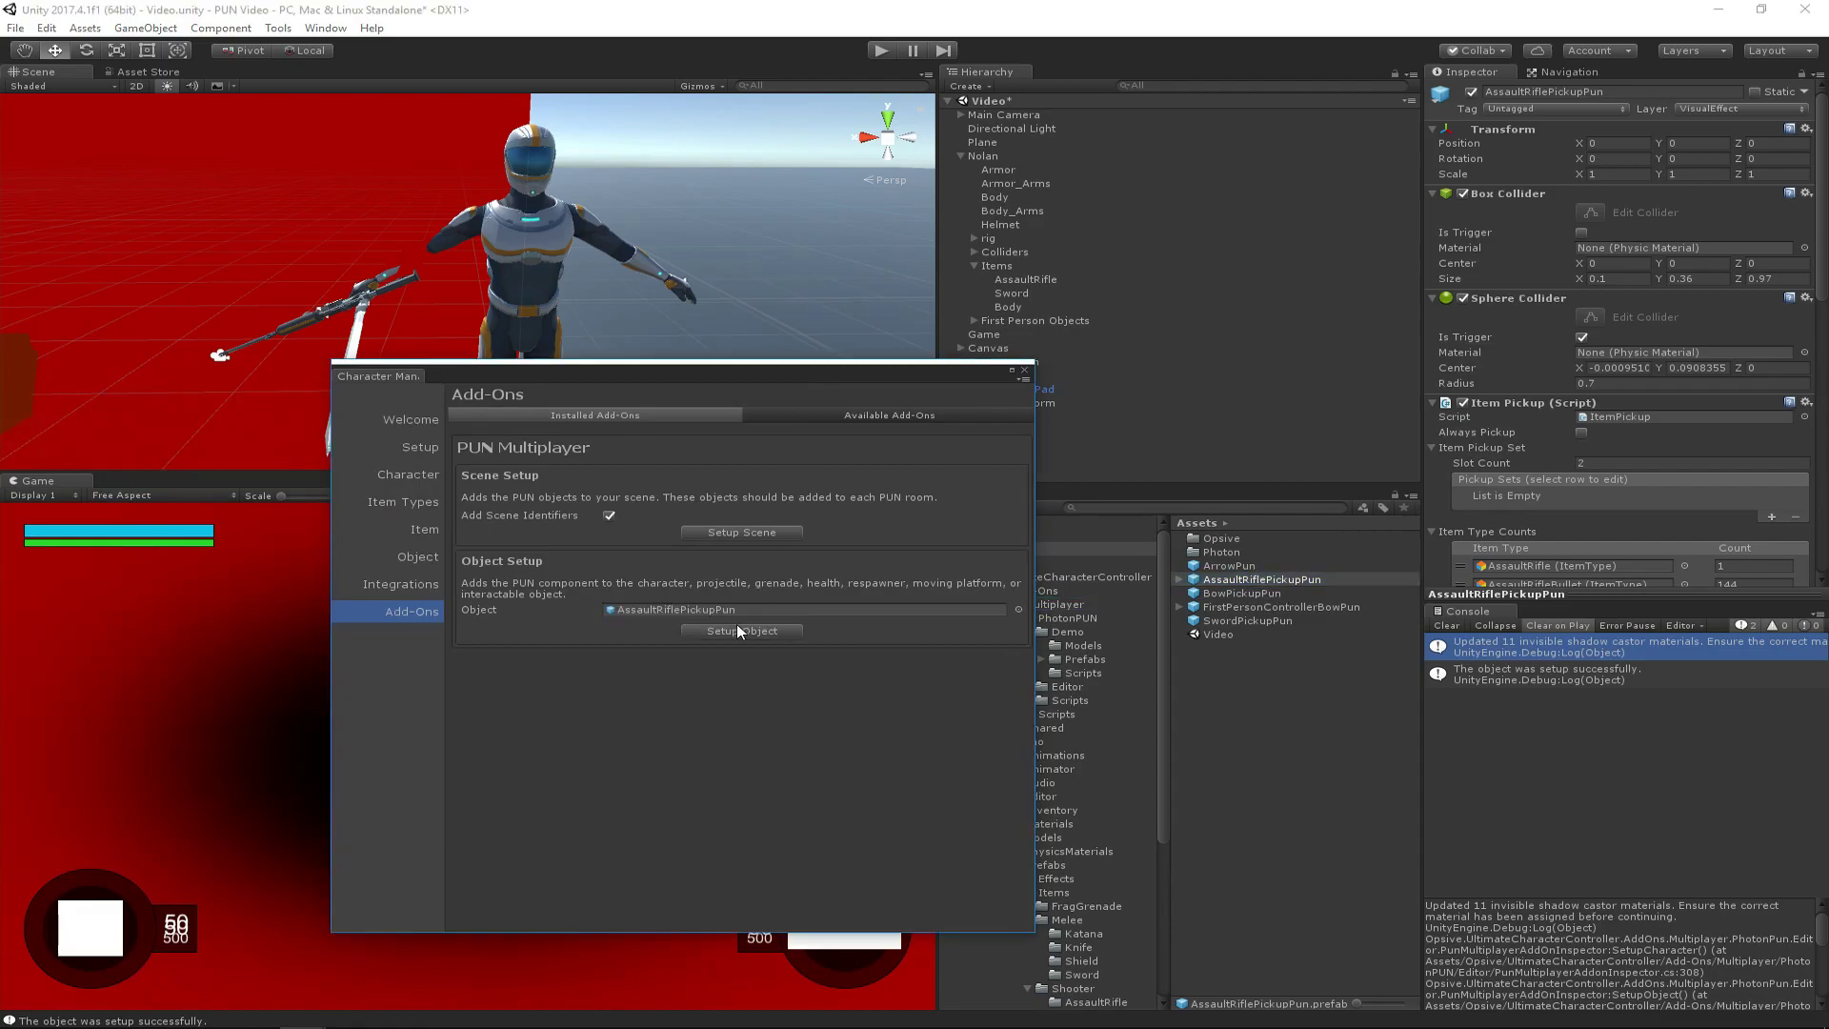
left_click(738, 631)
left_click_drag(1239, 621, 791, 616)
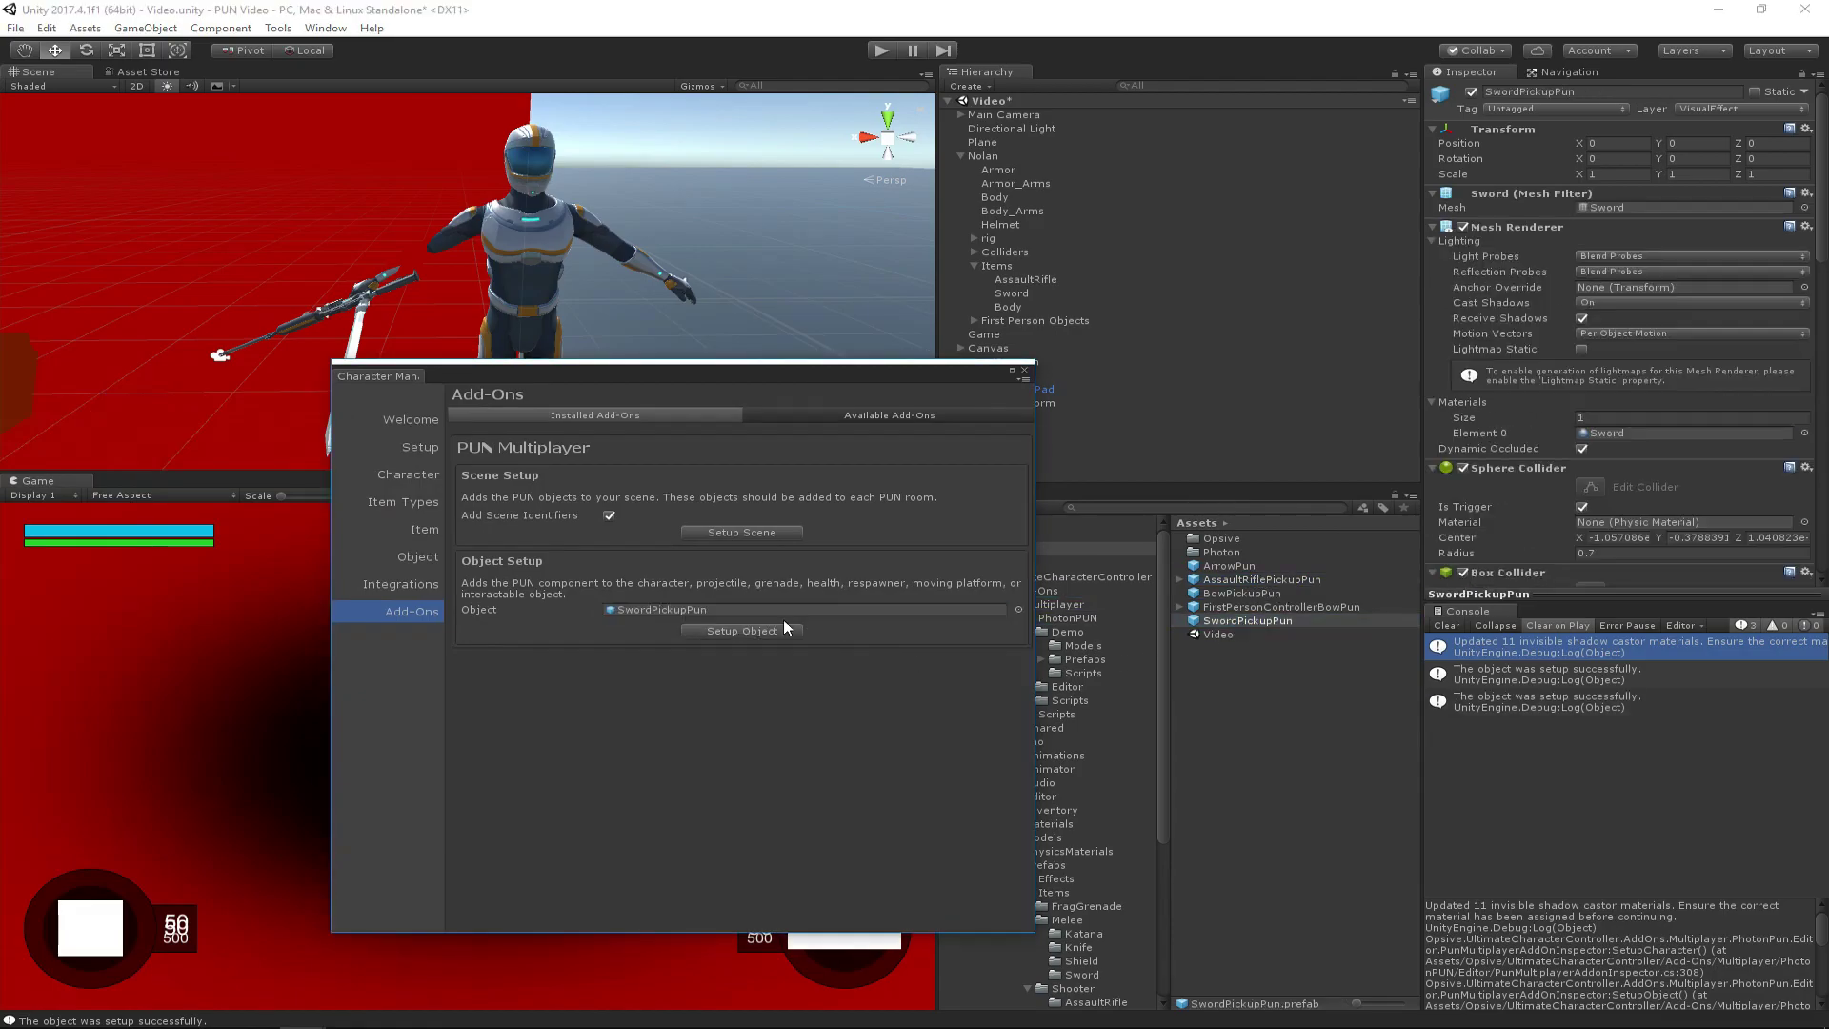
left_click(751, 631)
left_click_drag(754, 375, 0, 348)
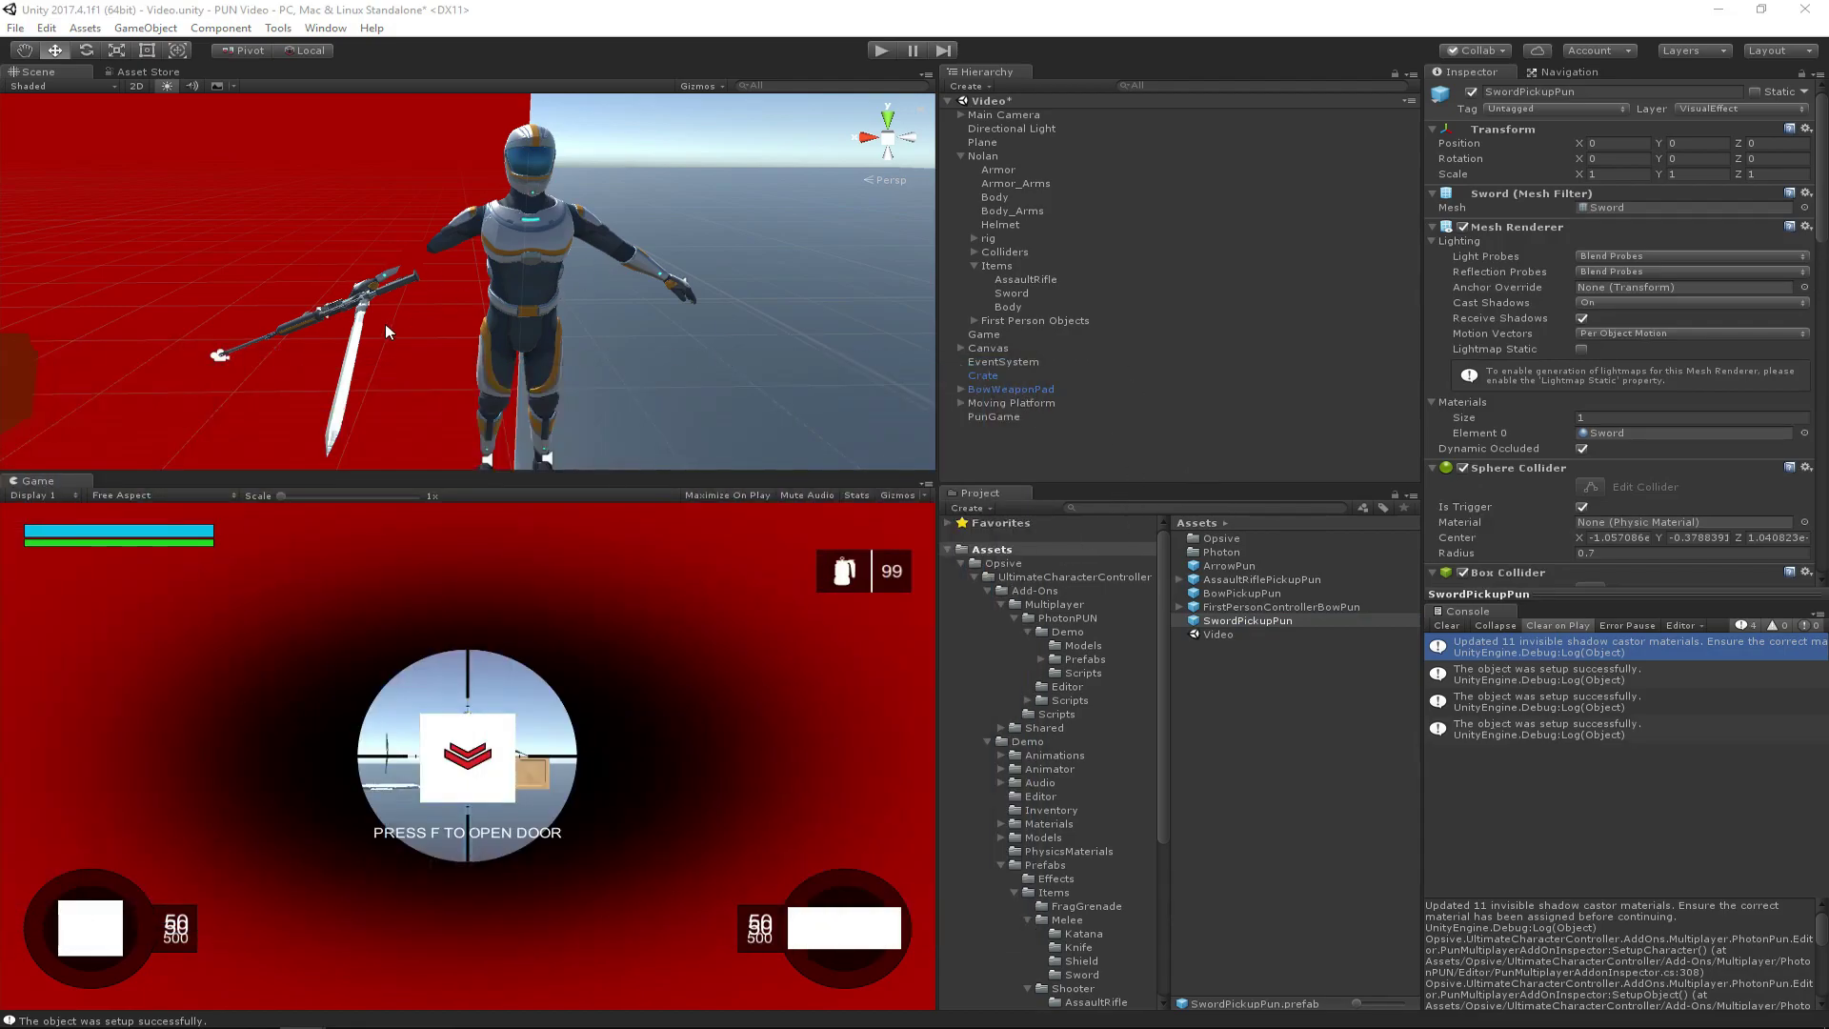
- Assign SwordPickupPun as the Sword item's drop prefab and AssaultRiflePickupPun as the AssaultRifle item's drop prefab
left_click(596, 255)
left_click(1012, 294)
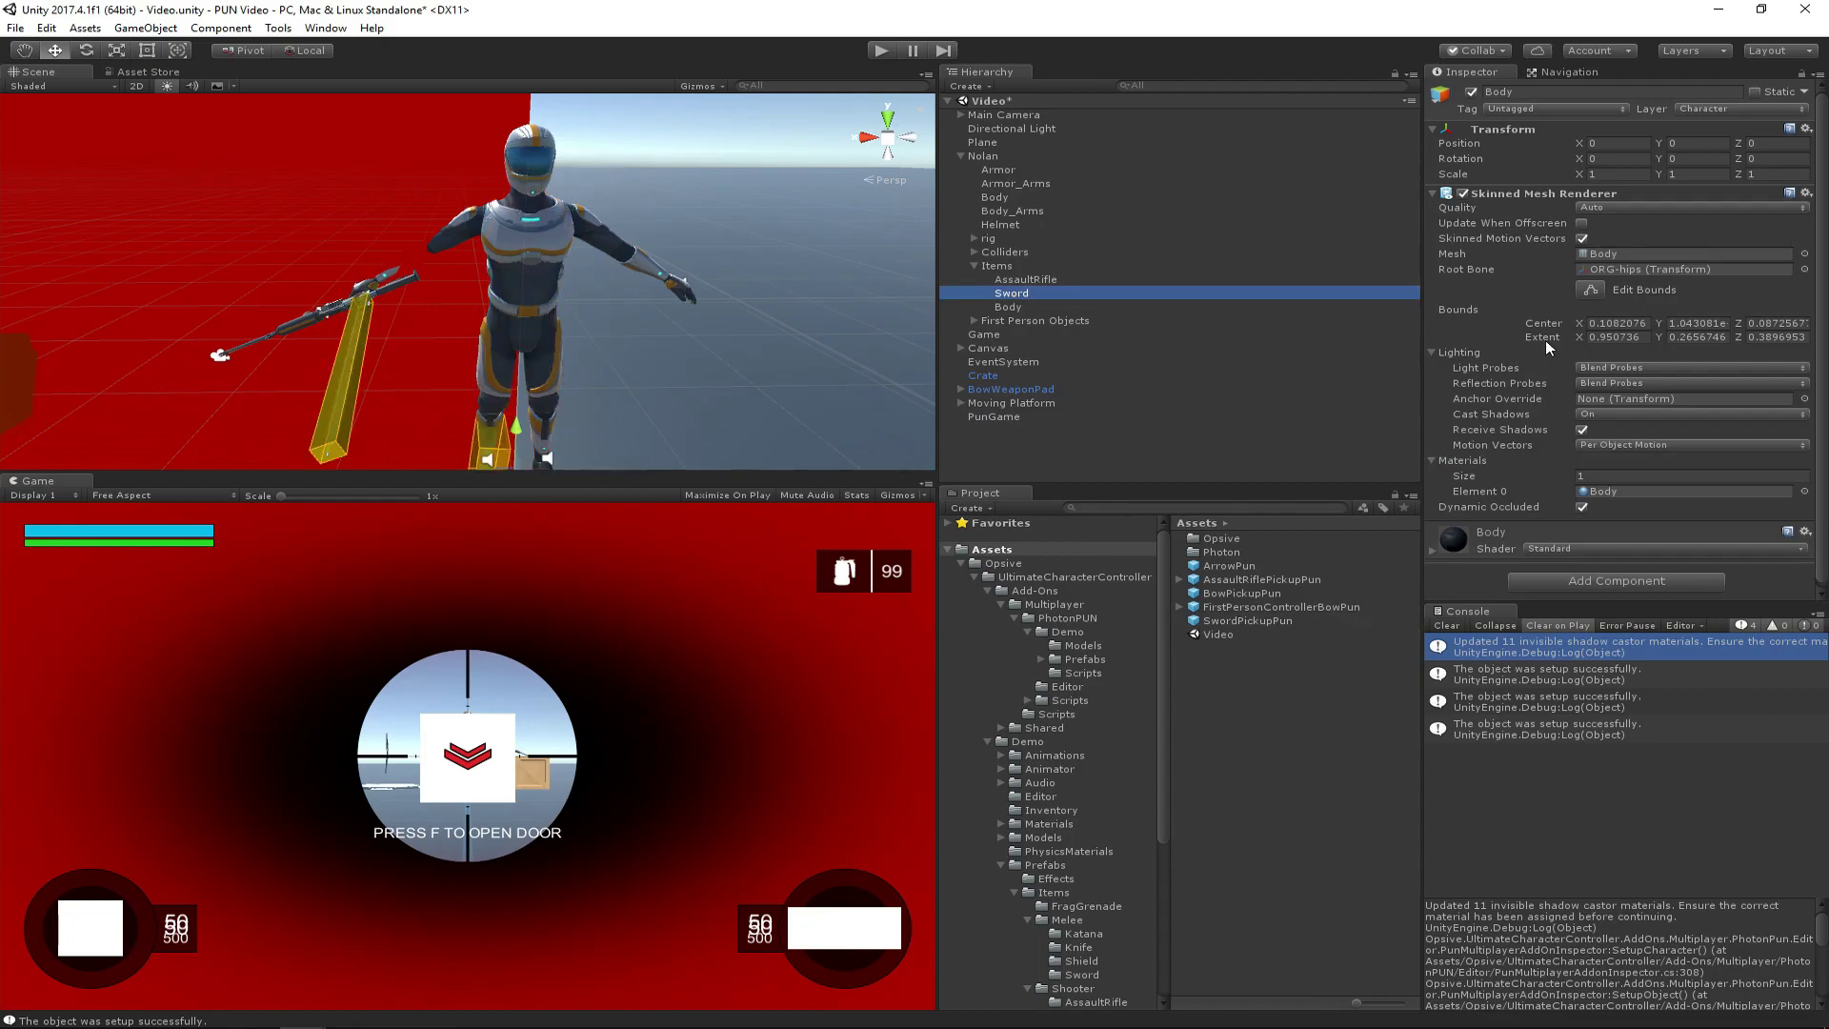
left_click(1544, 333)
left_click_drag(1248, 621, 1645, 324)
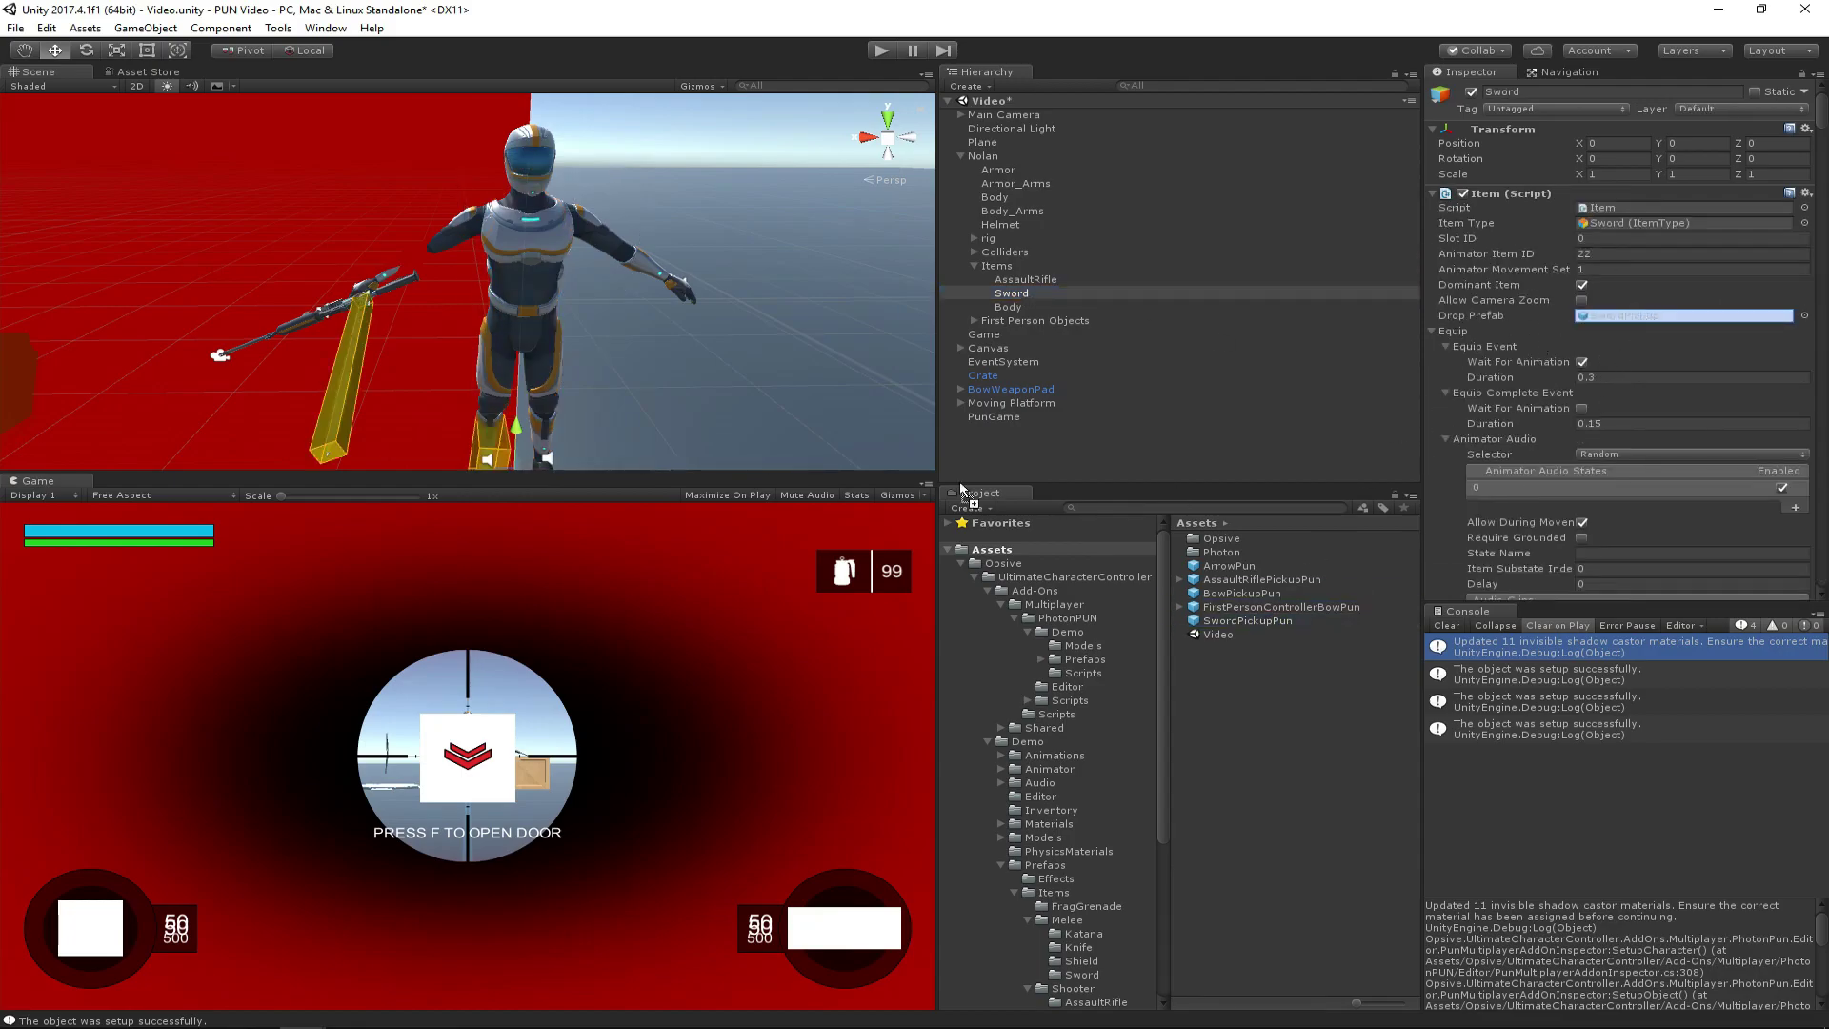
left_click(1025, 280)
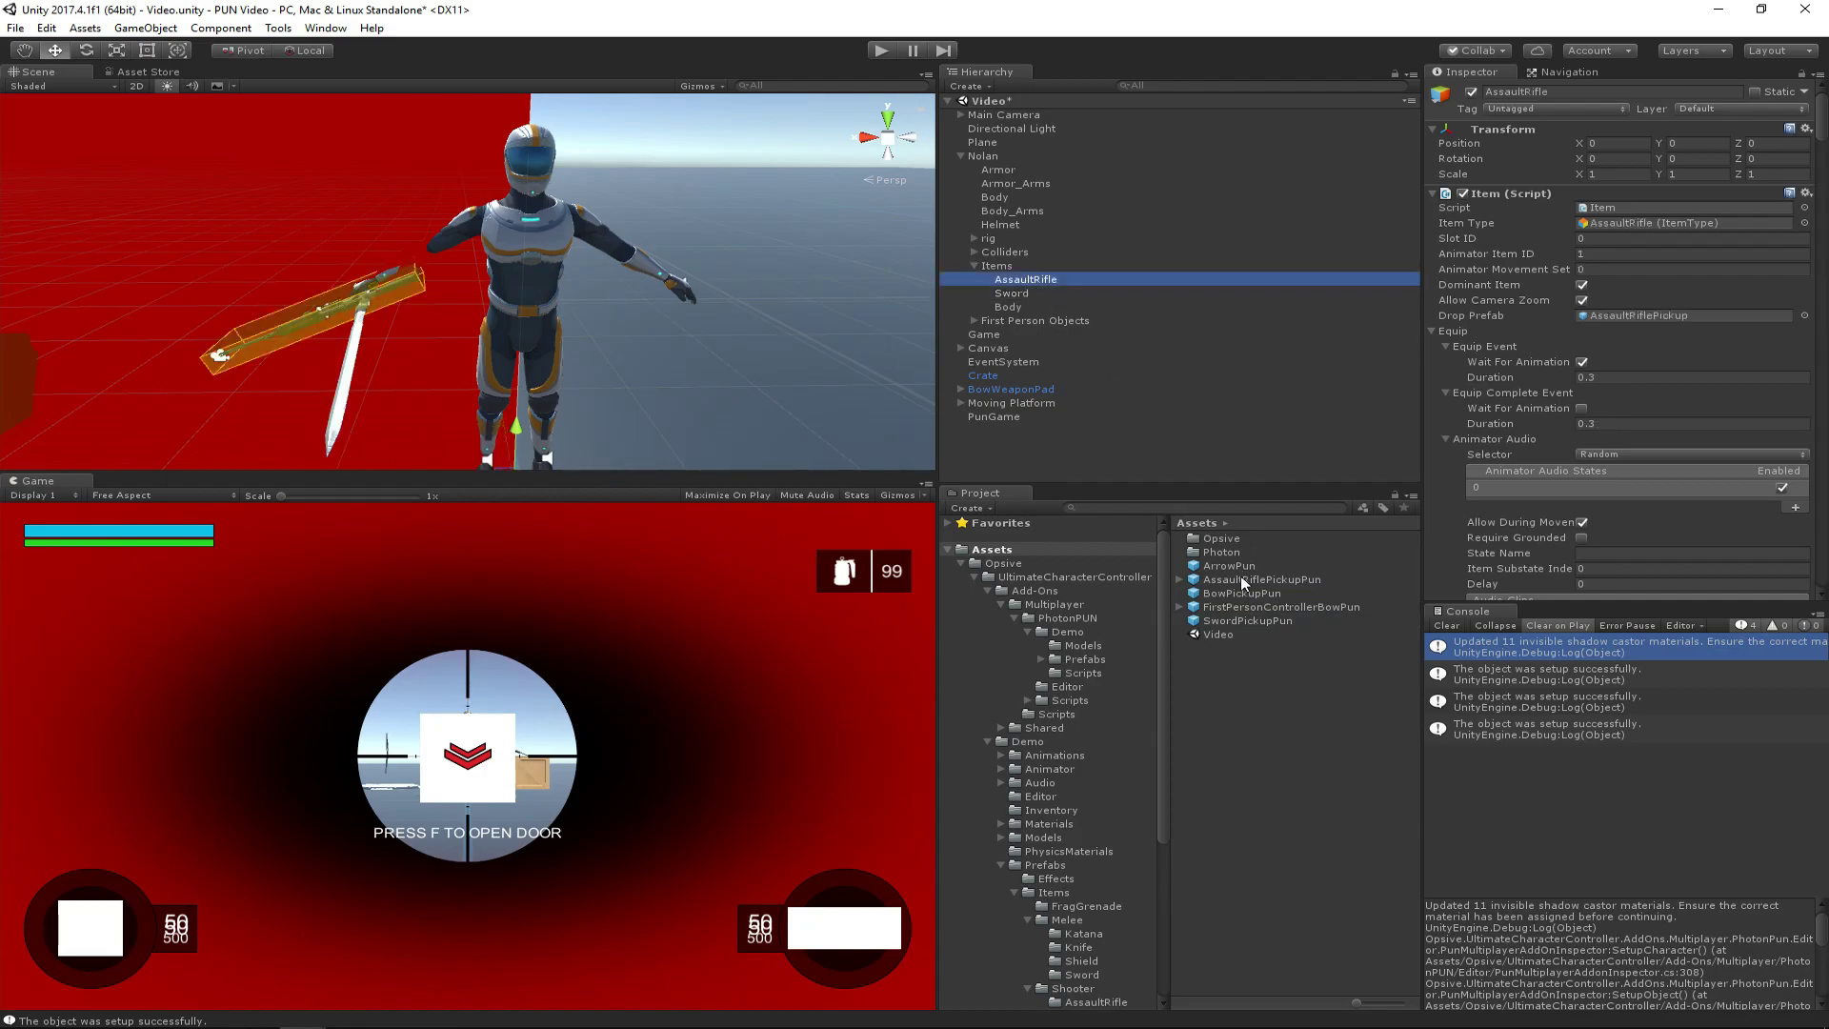
left_click_drag(1236, 578, 1684, 321)
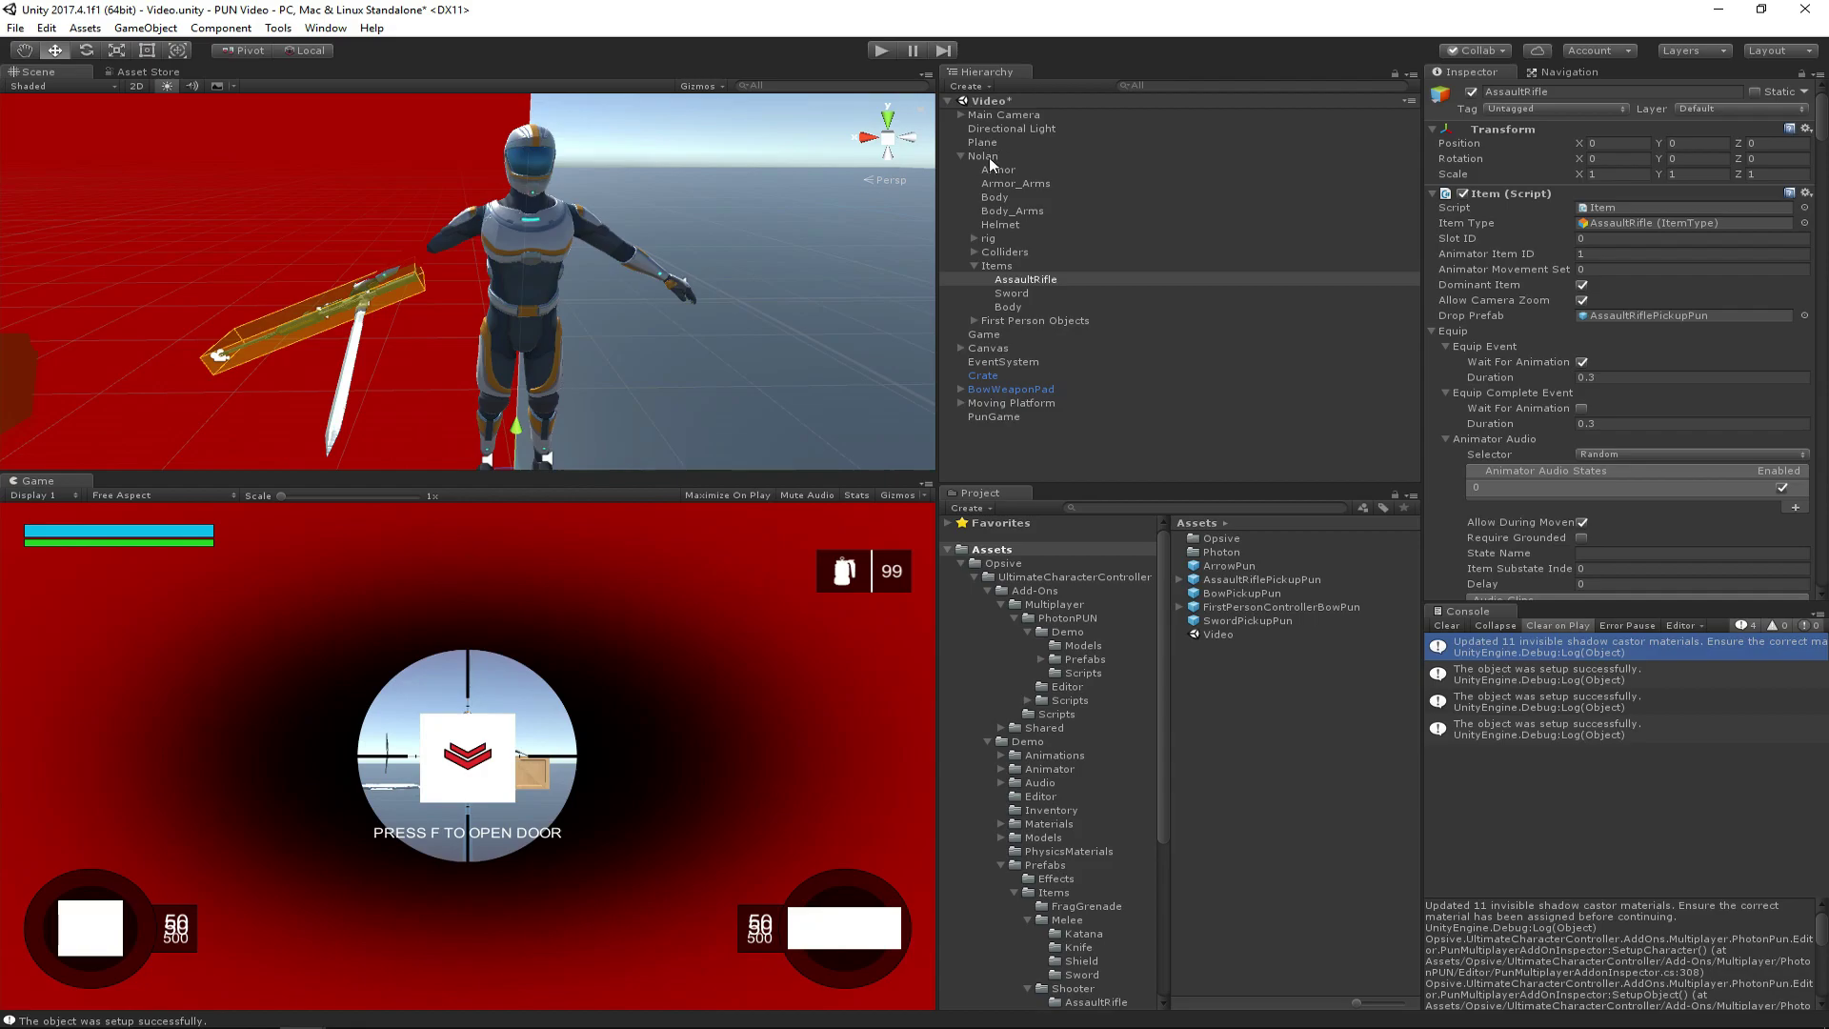
- Add AssaultRiflePickupPun and SwordPickupPun to the spawnable prefabs of PunGame's Pun Object Pool
left_click(986, 349)
left_click(993, 417)
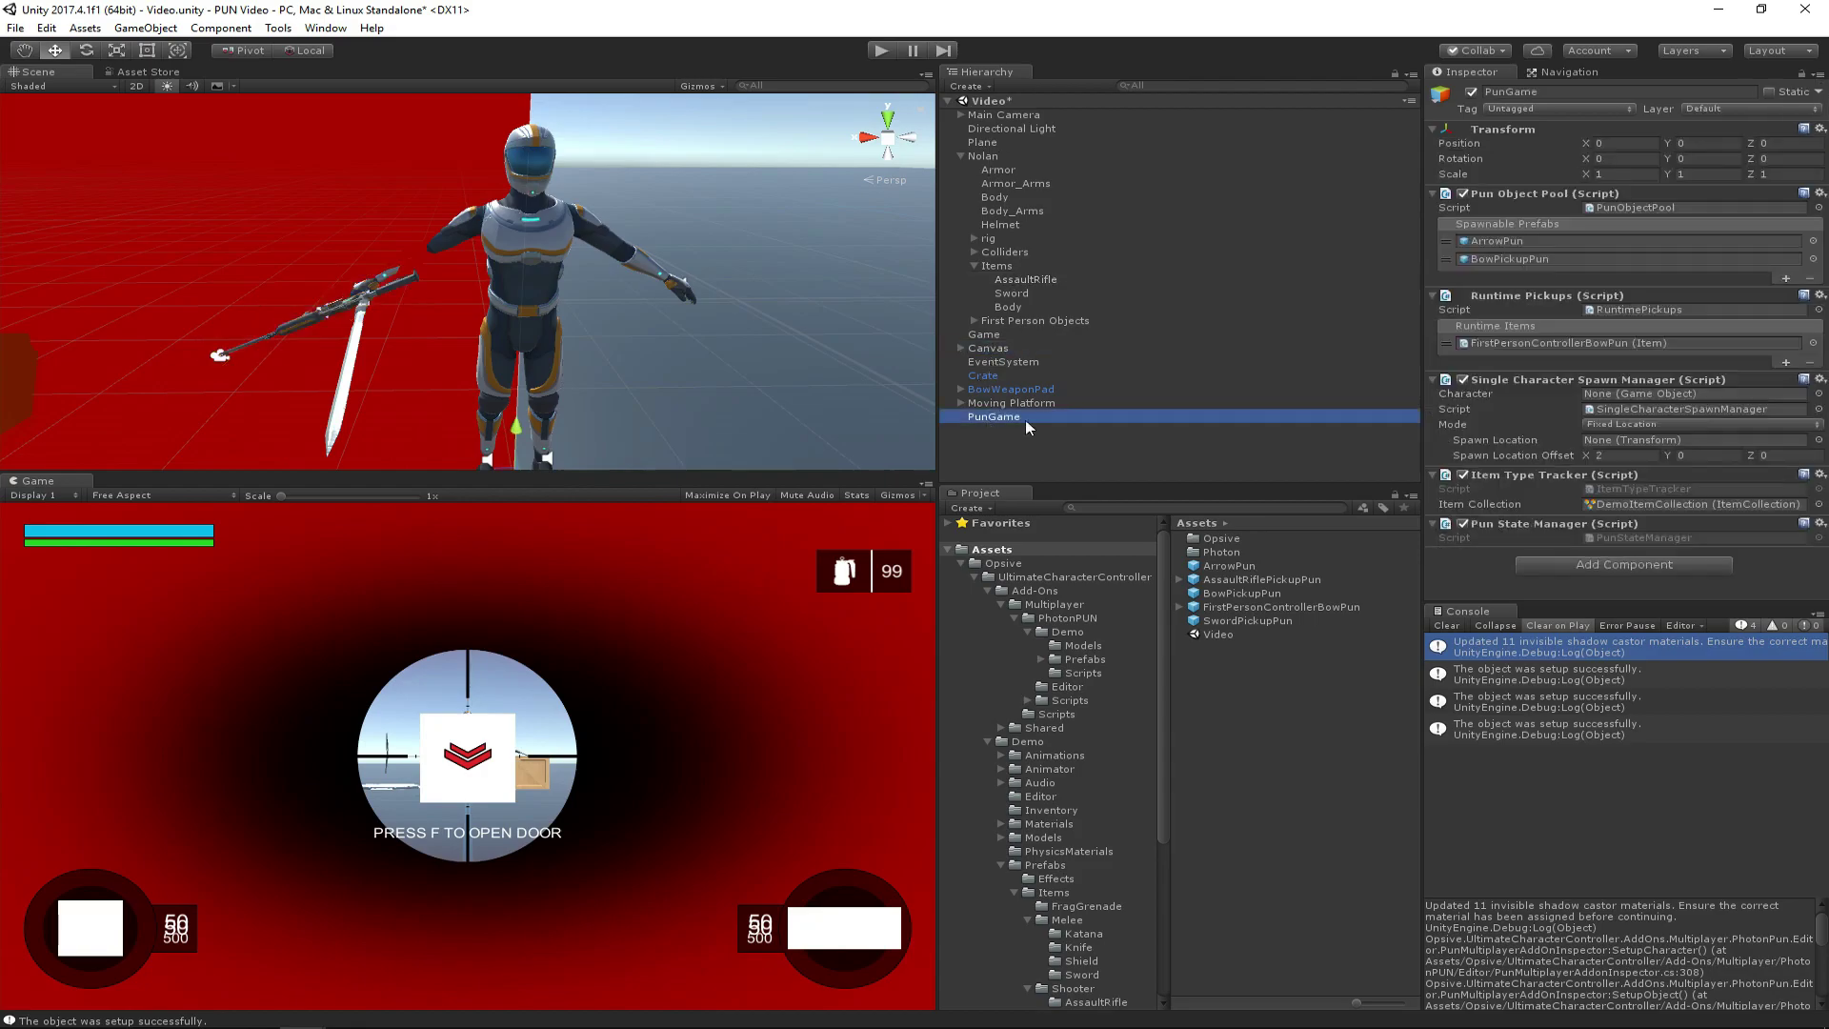
left_click(1787, 279)
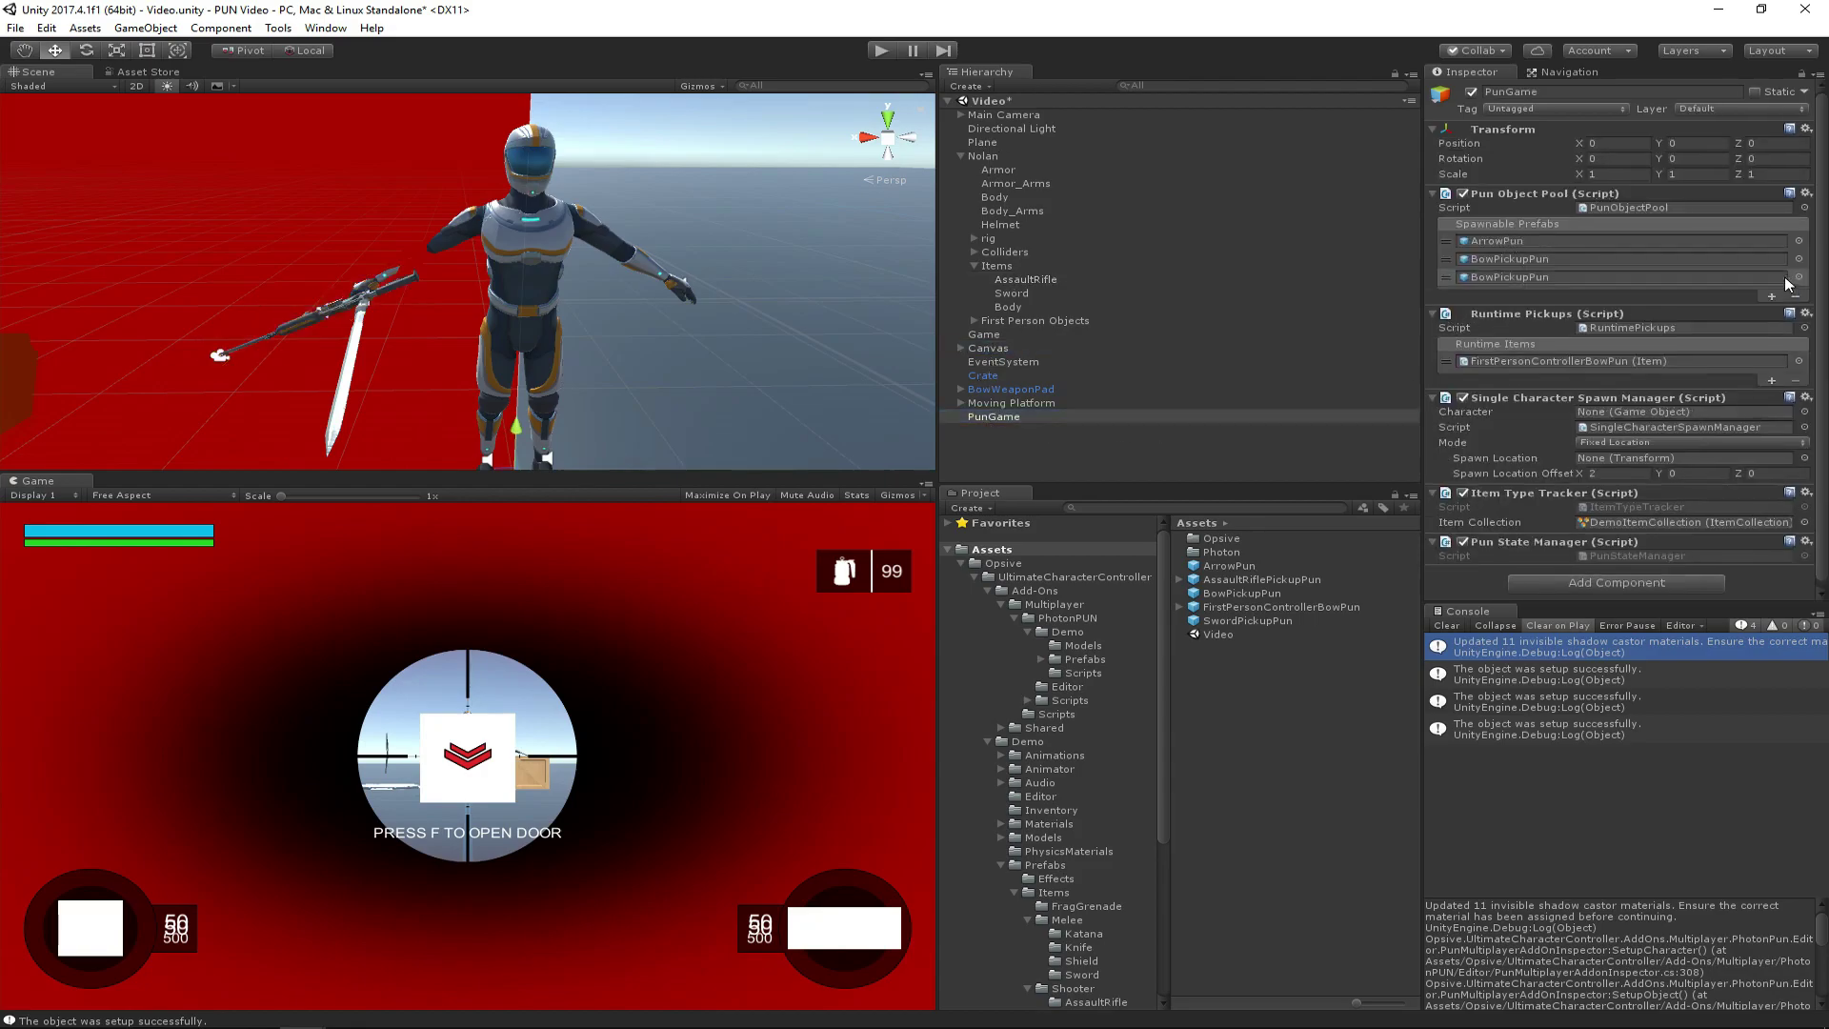
left_click(1771, 294)
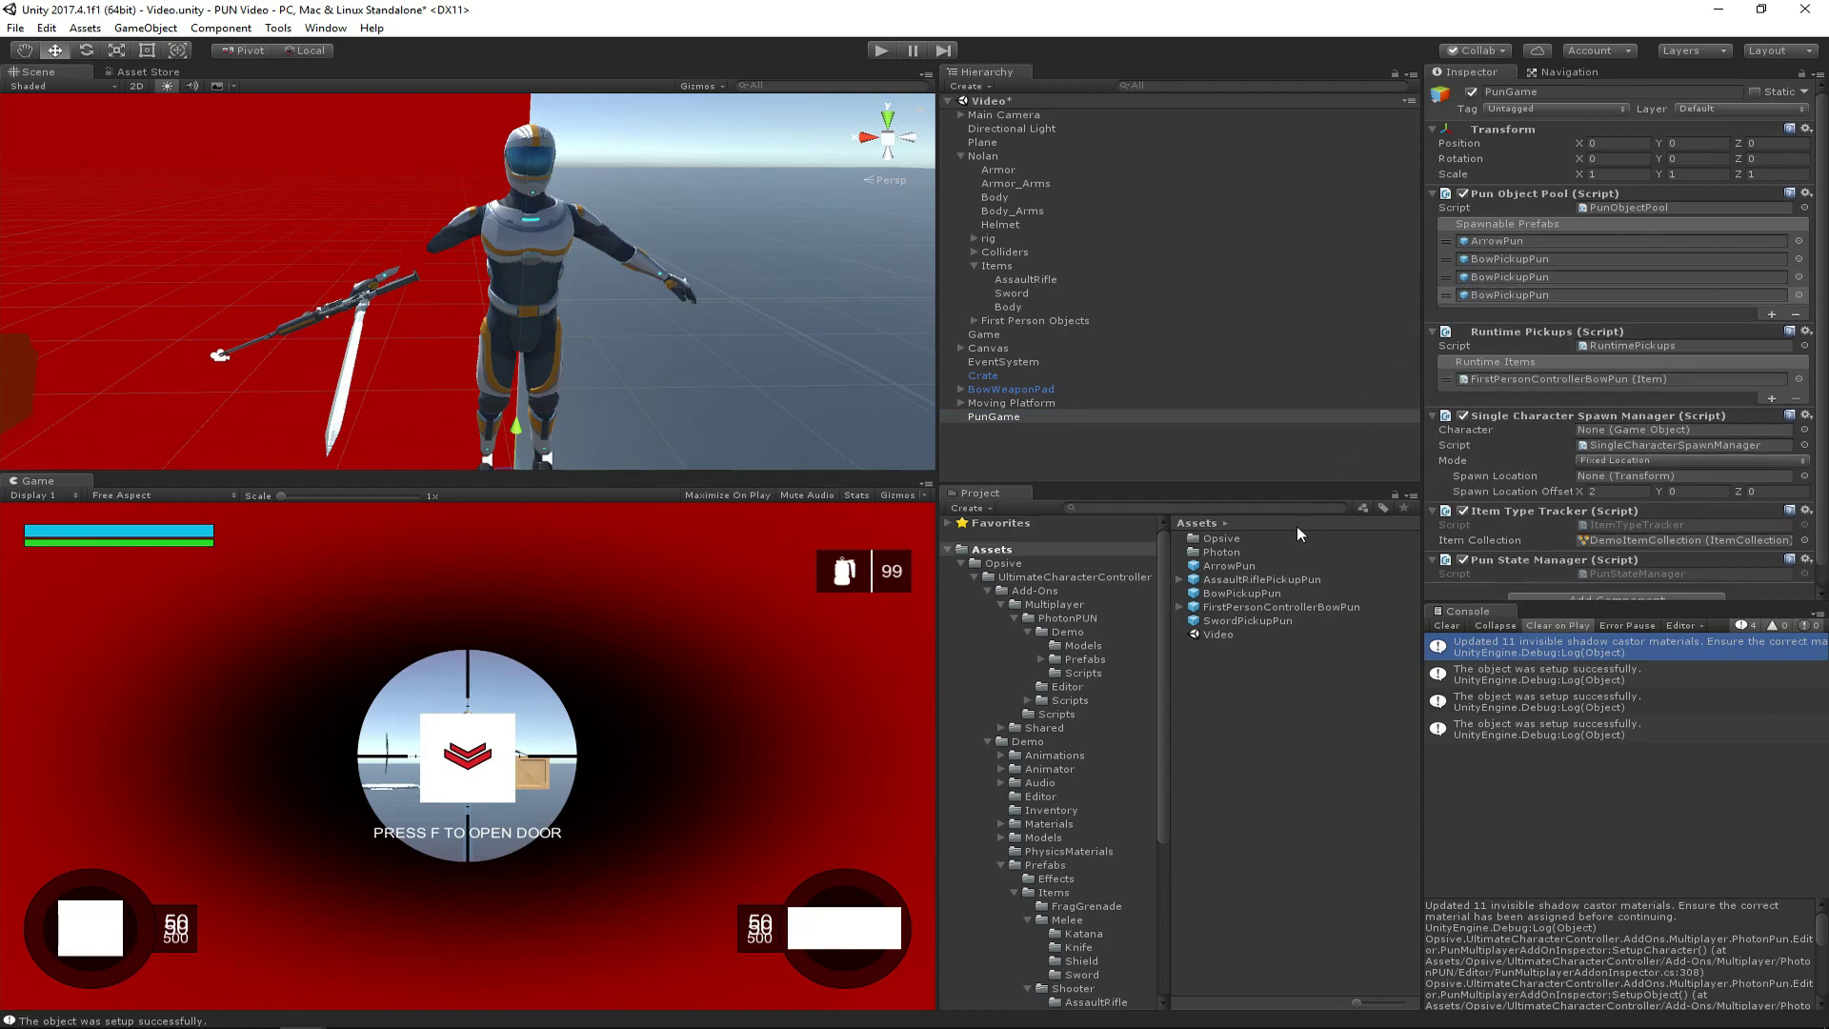
left_click_drag(1236, 573, 1558, 281)
left_click_drag(1295, 621, 1540, 297)
left_click(1135, 448)
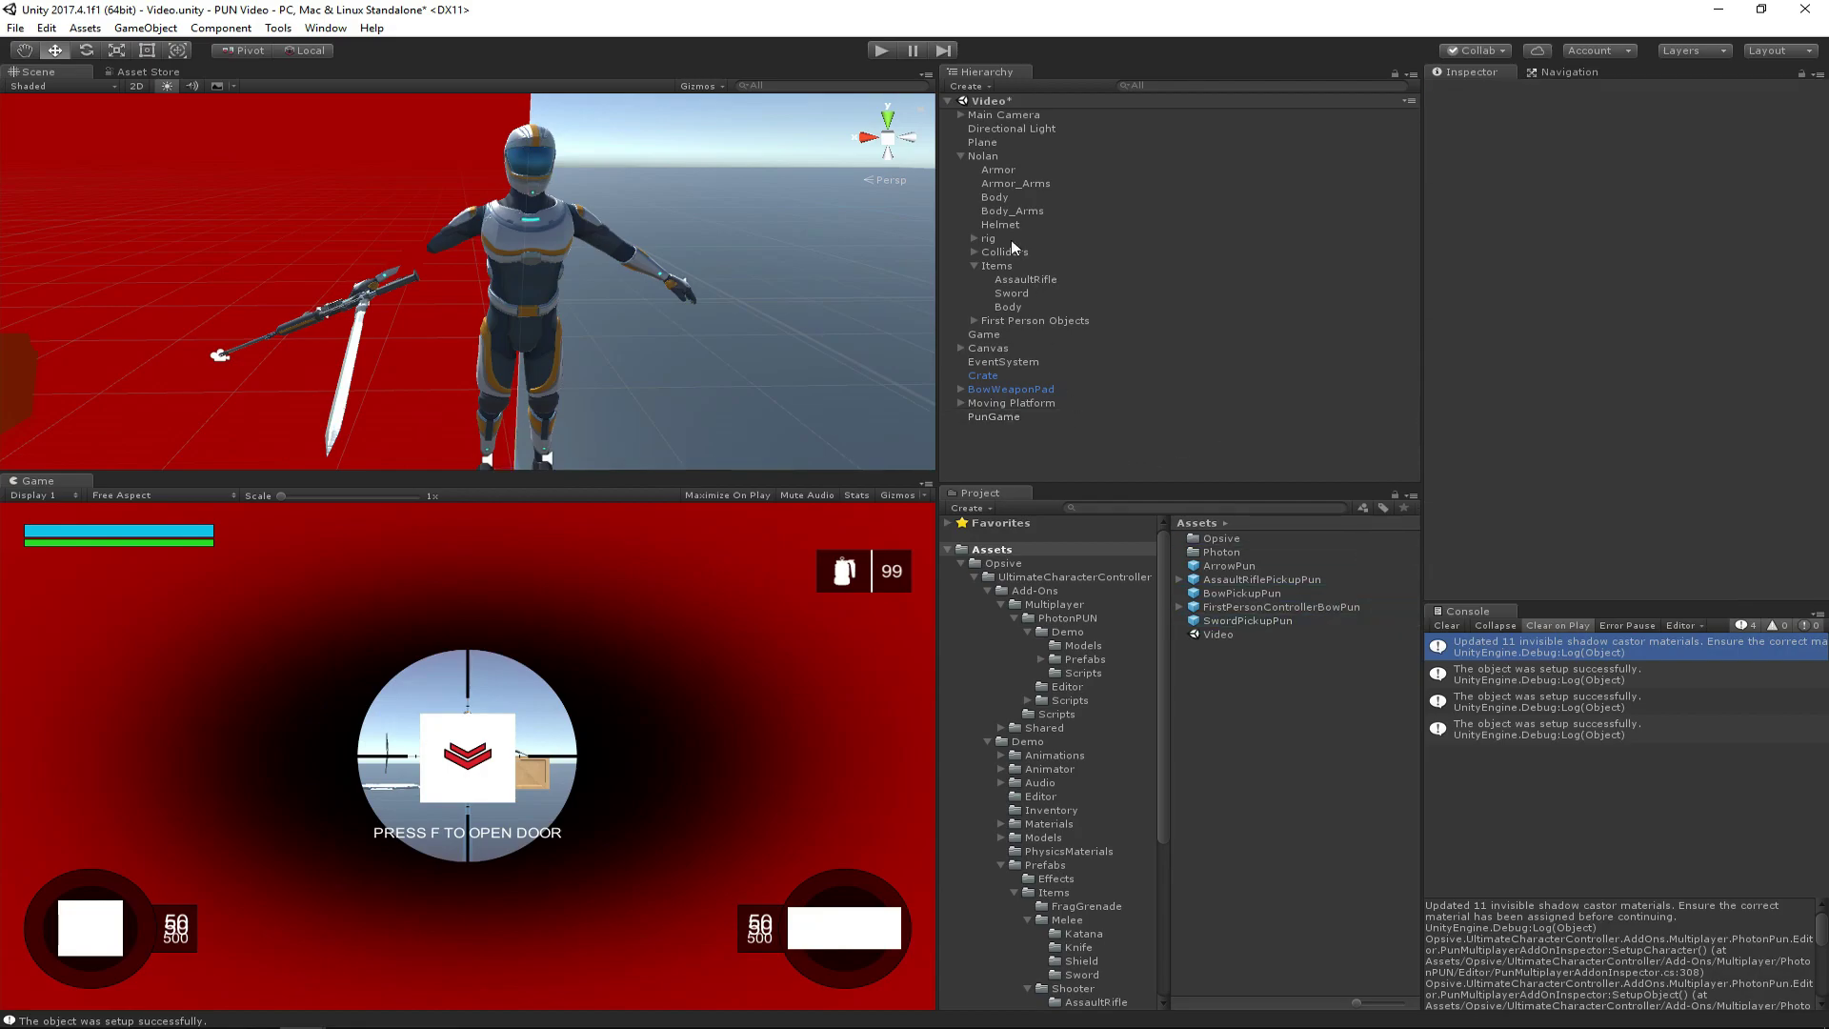
- Save the Nolan character as a prefab in the root Assets folder and delete Nolan from the scene
left_click(962, 154)
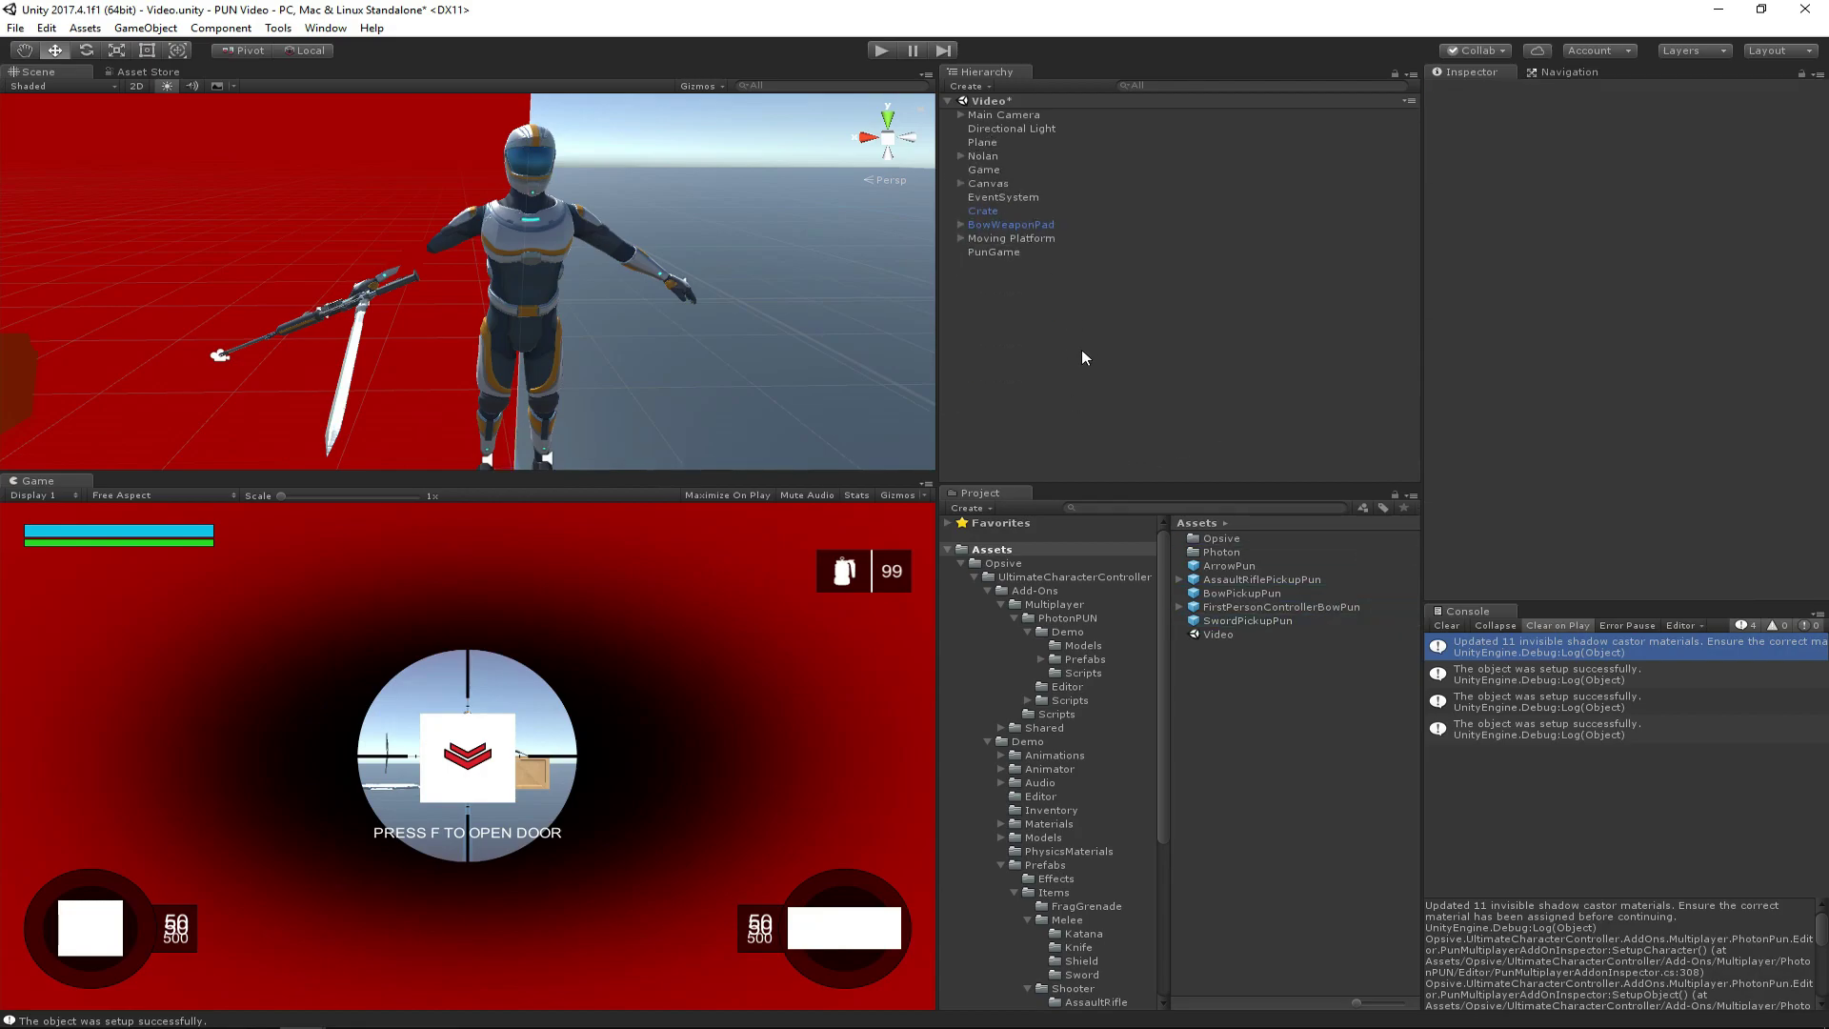
left_click_drag(994, 154, 1269, 810)
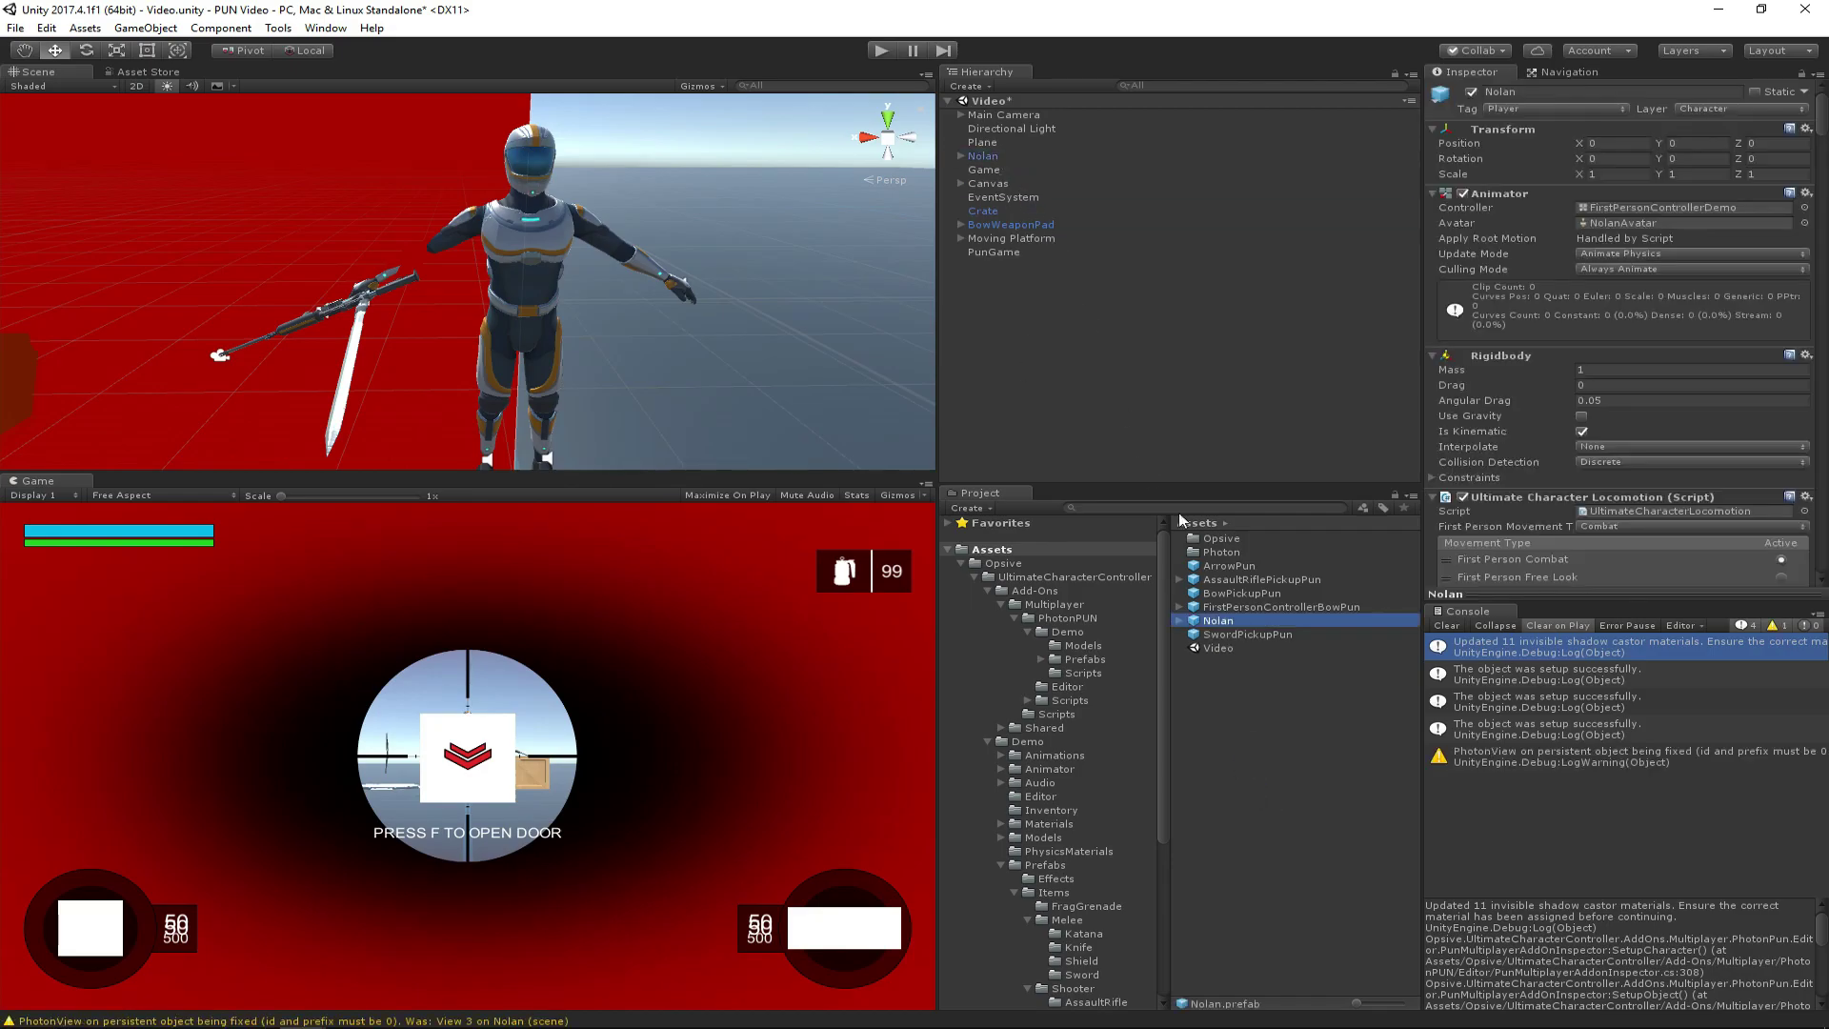
left_click(1048, 381)
left_click(1004, 158)
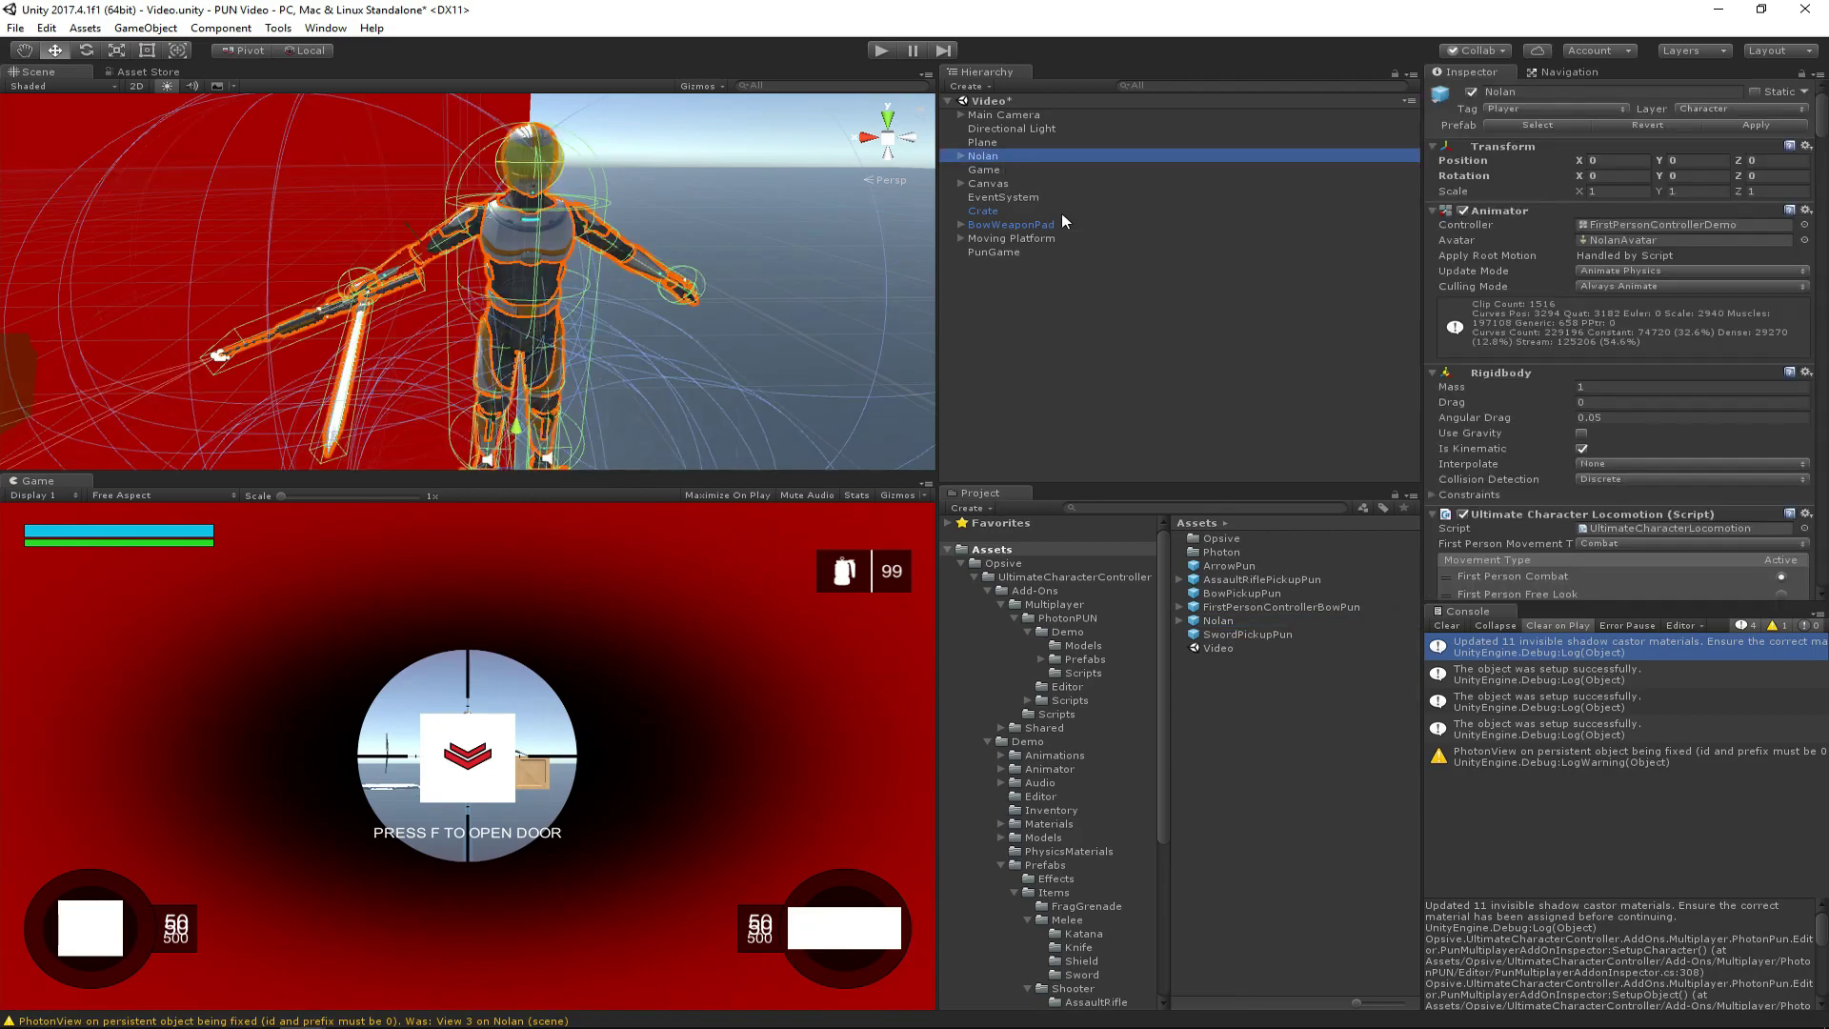
key("Delete")
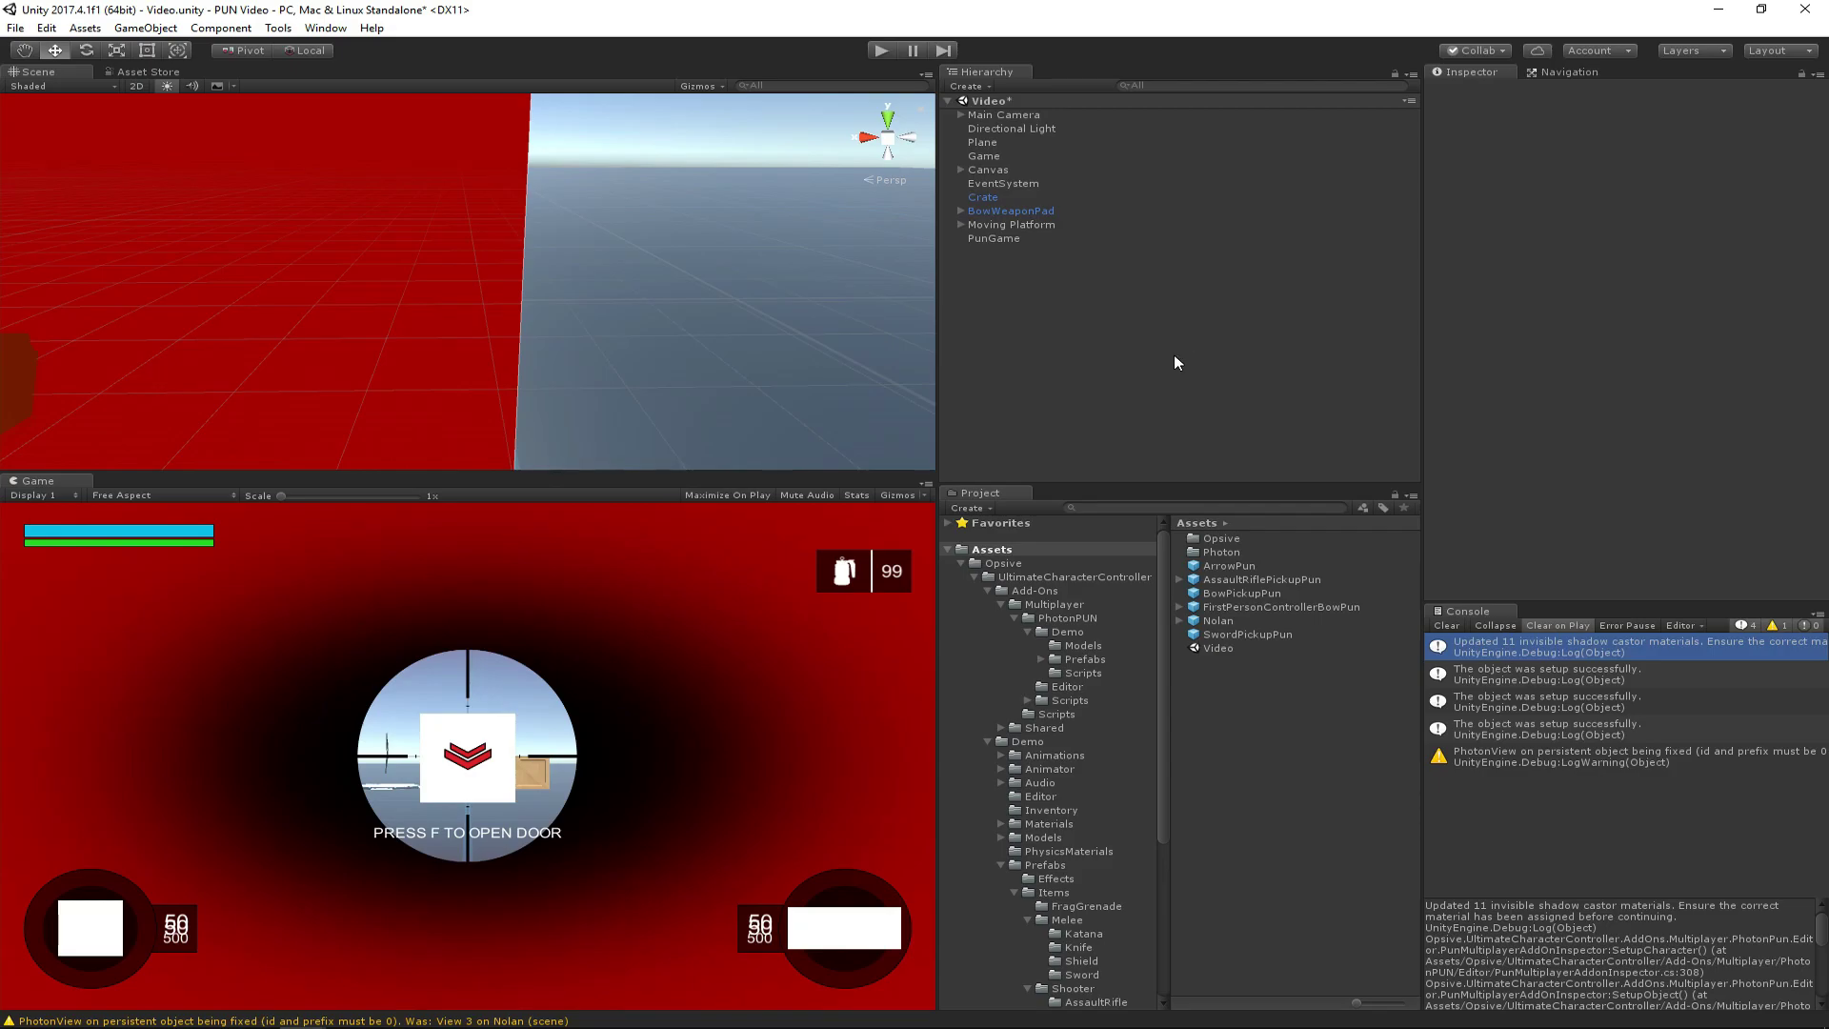